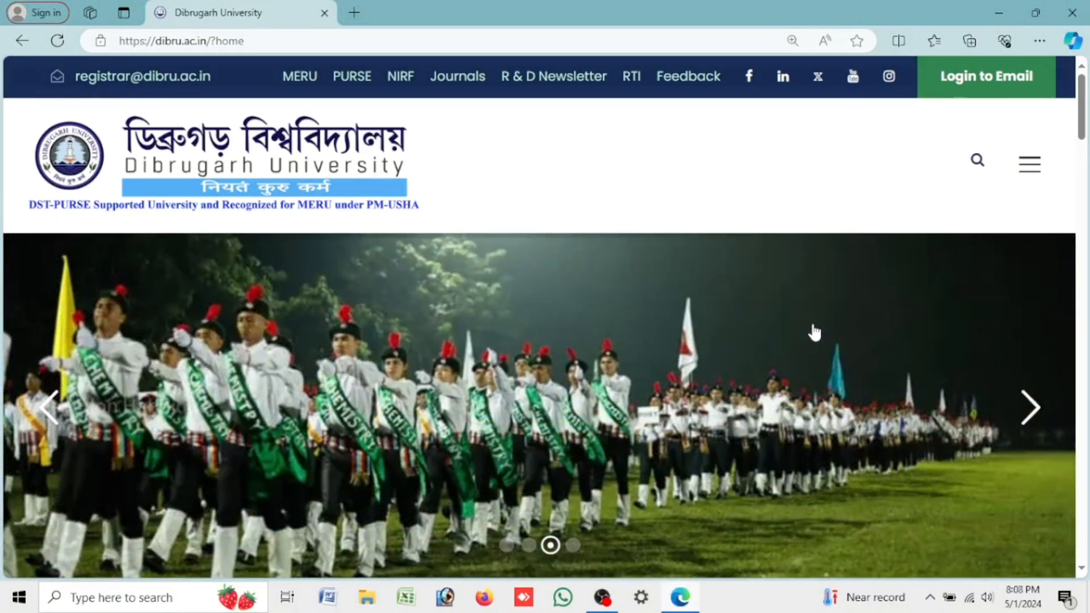
Scroll to the homepage Notifications list and open the B. Ed. CET 2024 notification link.
{"action": "scroll", "coordinate": [864, 270], "scroll_direction": "down", "scroll_amount": 6}
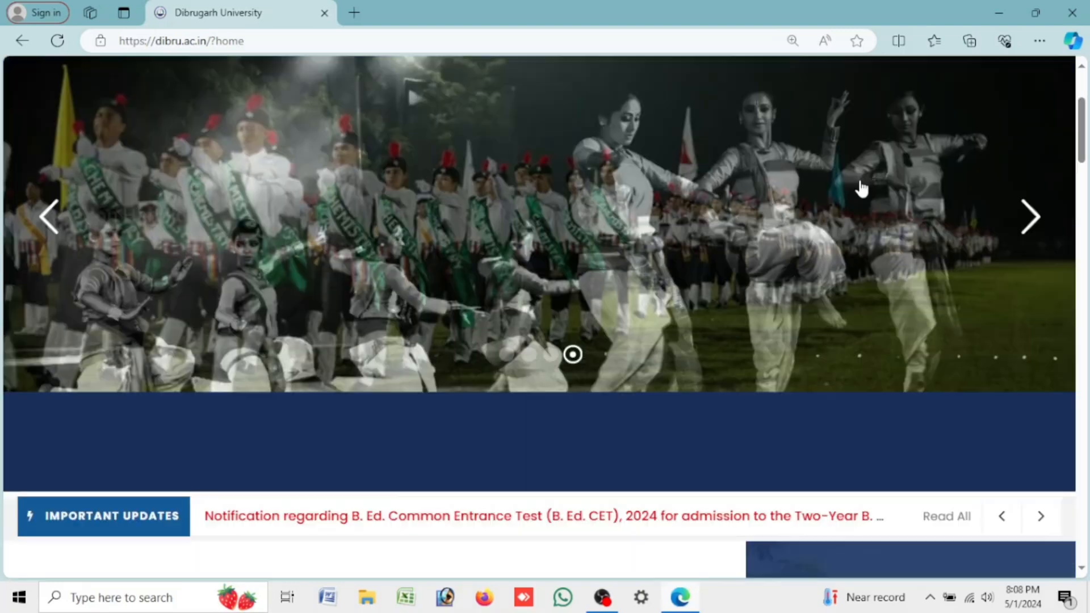
{"action": "scroll", "coordinate": [866, 190], "scroll_direction": "down", "scroll_amount": 1}
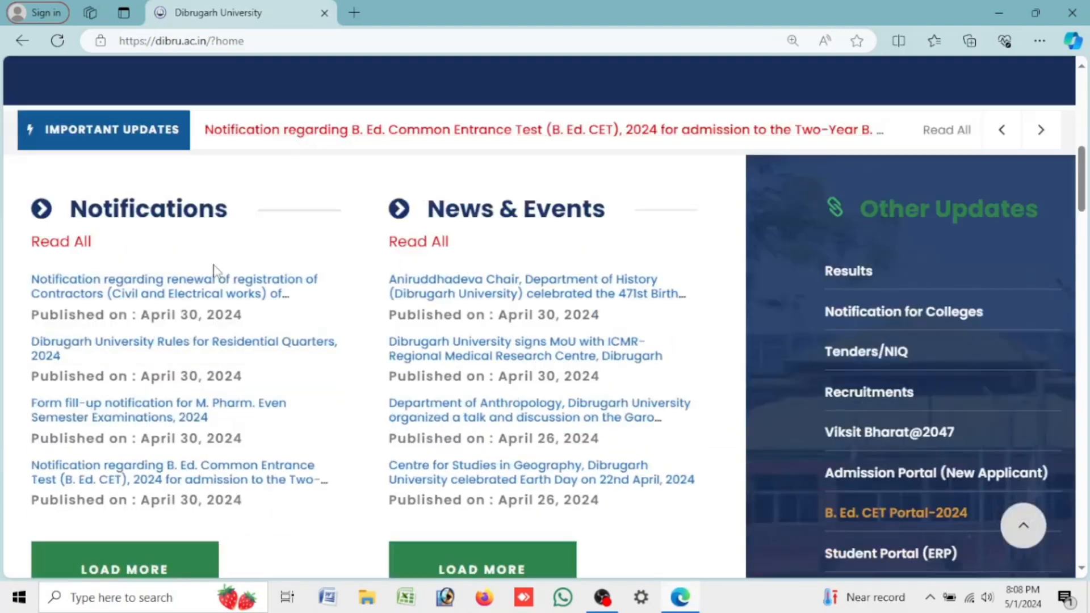
{"action": "left_click", "coordinate": [84, 482]}
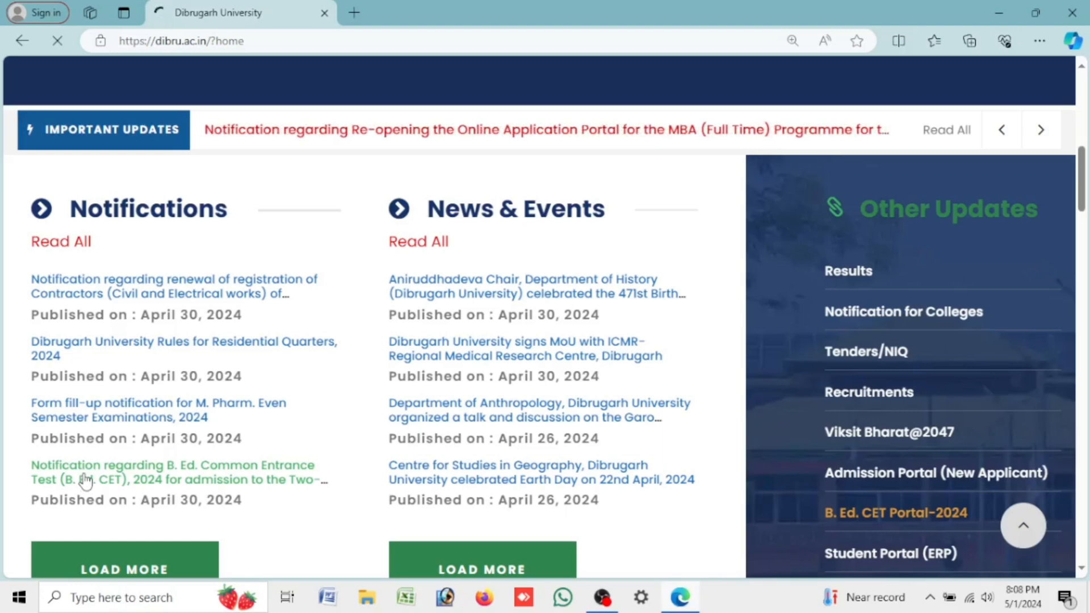
Load the B. Ed. CET 2024 notification page and scroll through the embedded notice.
{"action": "left_click", "coordinate": [118, 483]}
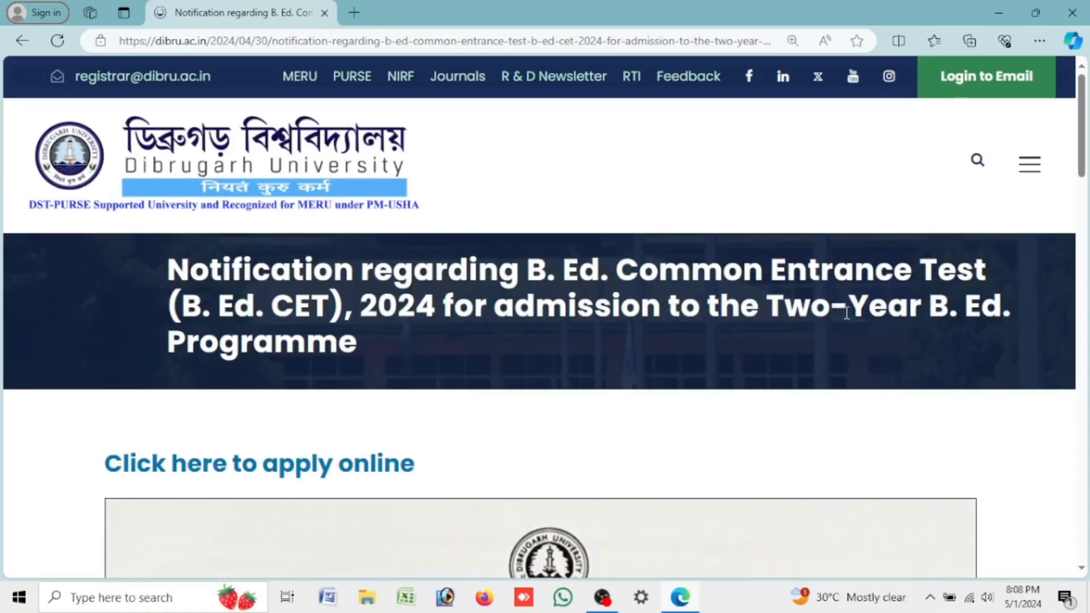
{"action": "scroll", "coordinate": [925, 316], "scroll_direction": "down", "scroll_amount": 2}
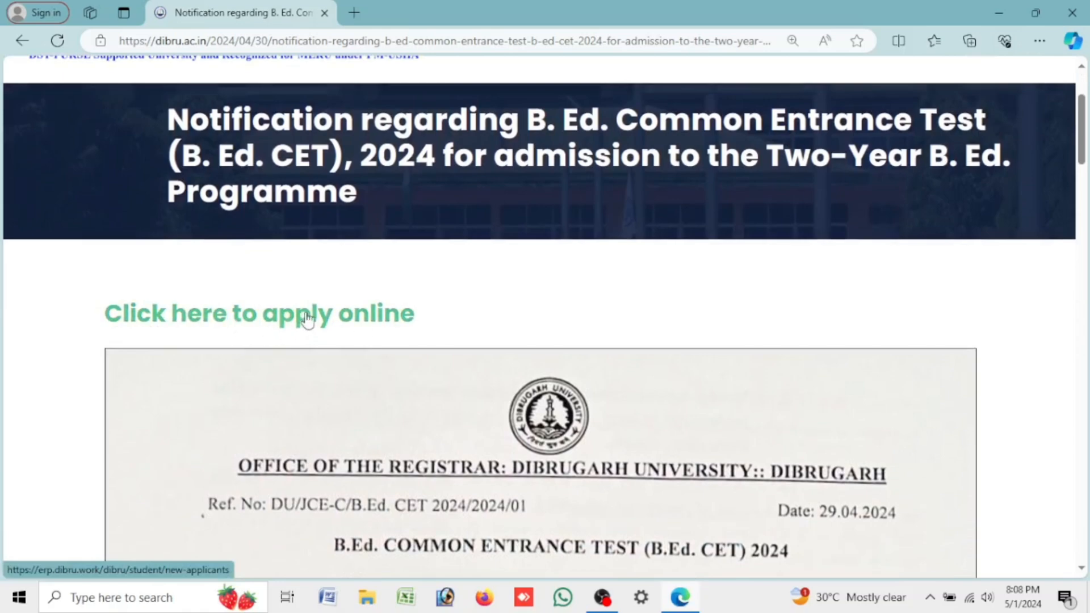
{"action": "scroll", "coordinate": [339, 328], "scroll_direction": "down", "scroll_amount": 4}
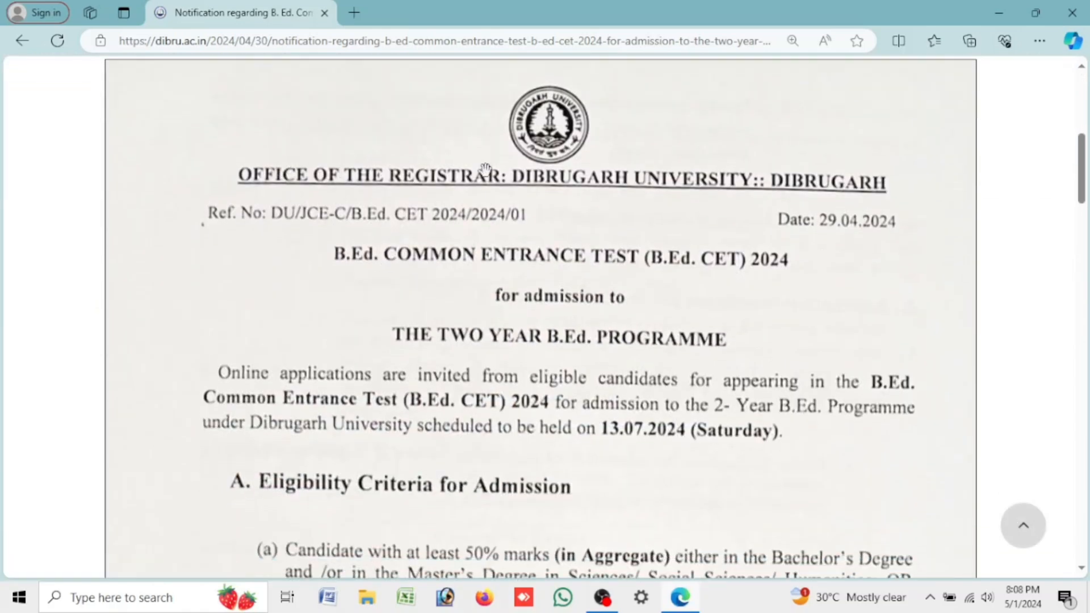
{"action": "scroll", "coordinate": [978, 200], "scroll_direction": "up", "scroll_amount": 1}
{"action": "scroll", "coordinate": [974, 194], "scroll_direction": "down", "scroll_amount": 5}
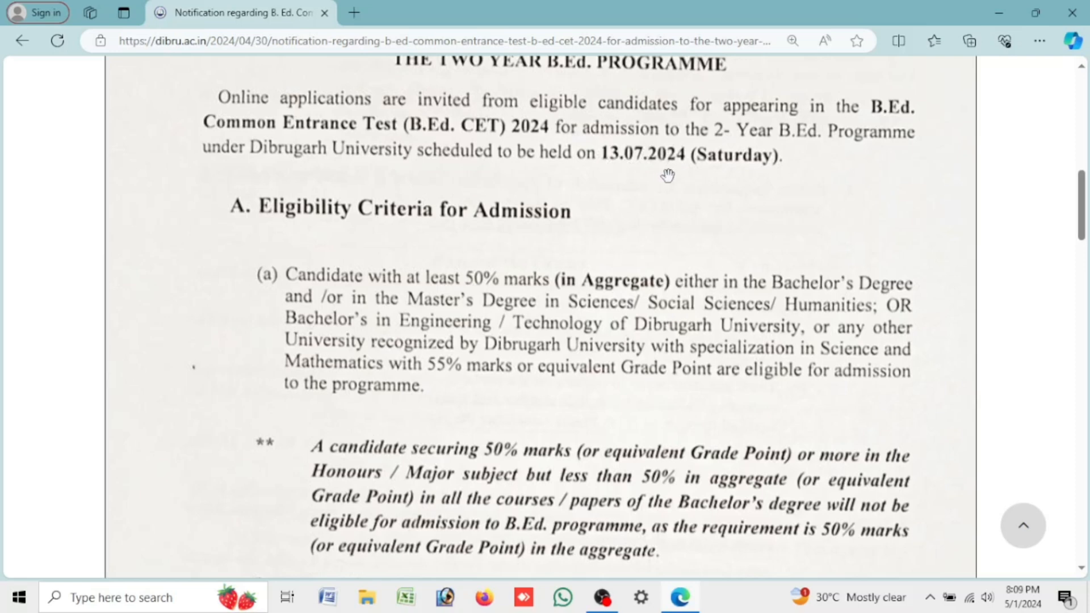
Scroll the information brochure to the eligibility criteria and 5% relaxation rules.
{"action": "scroll", "coordinate": [726, 161], "scroll_direction": "down", "scroll_amount": 4}
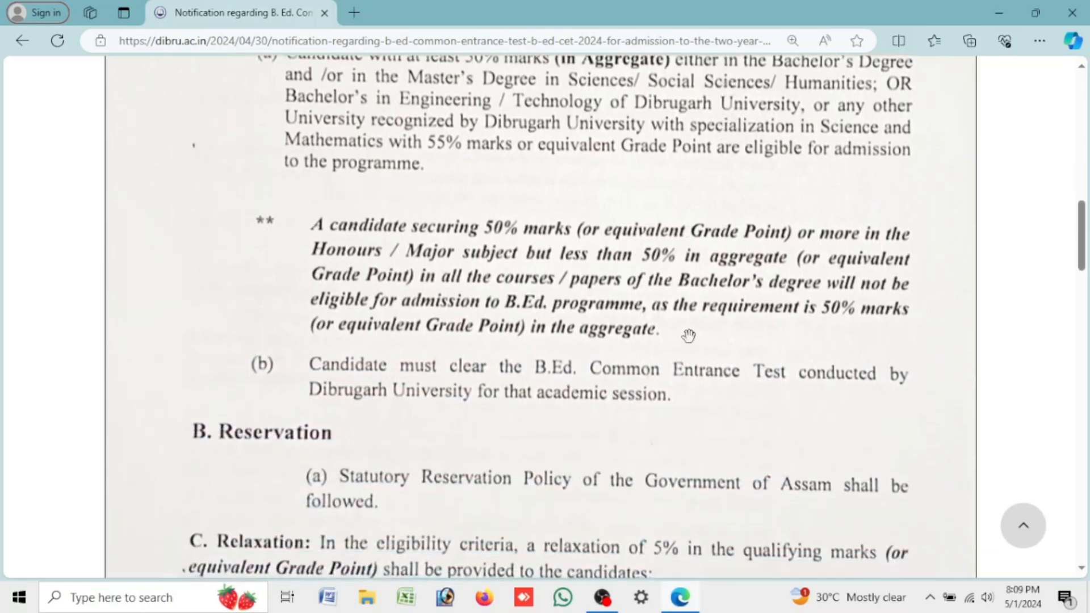
{"action": "scroll", "coordinate": [1014, 205], "scroll_direction": "down", "scroll_amount": 2}
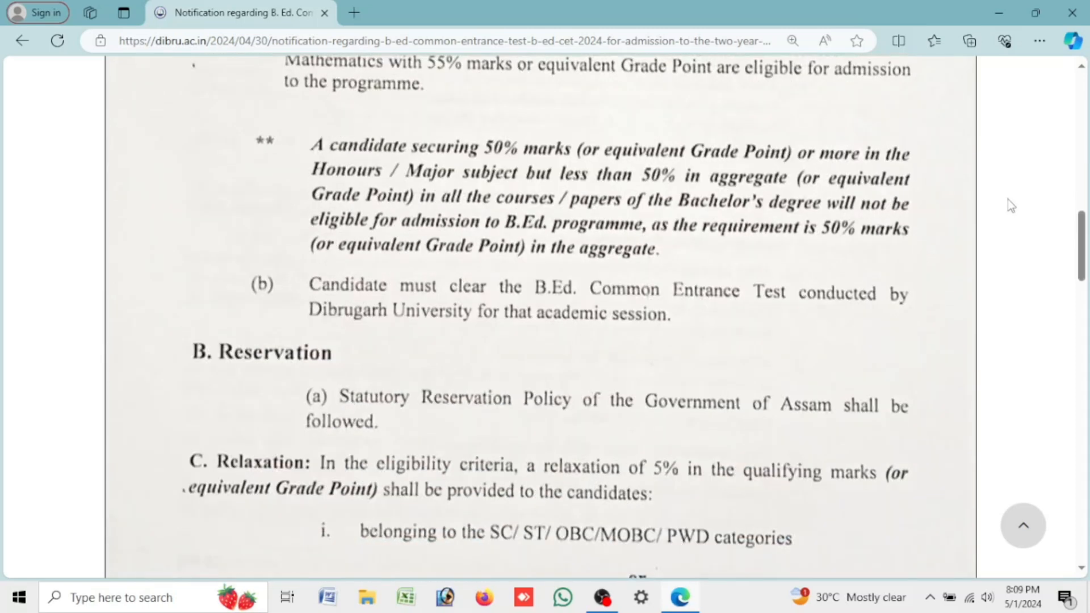
{"action": "scroll", "coordinate": [686, 158], "scroll_direction": "down", "scroll_amount": 3}
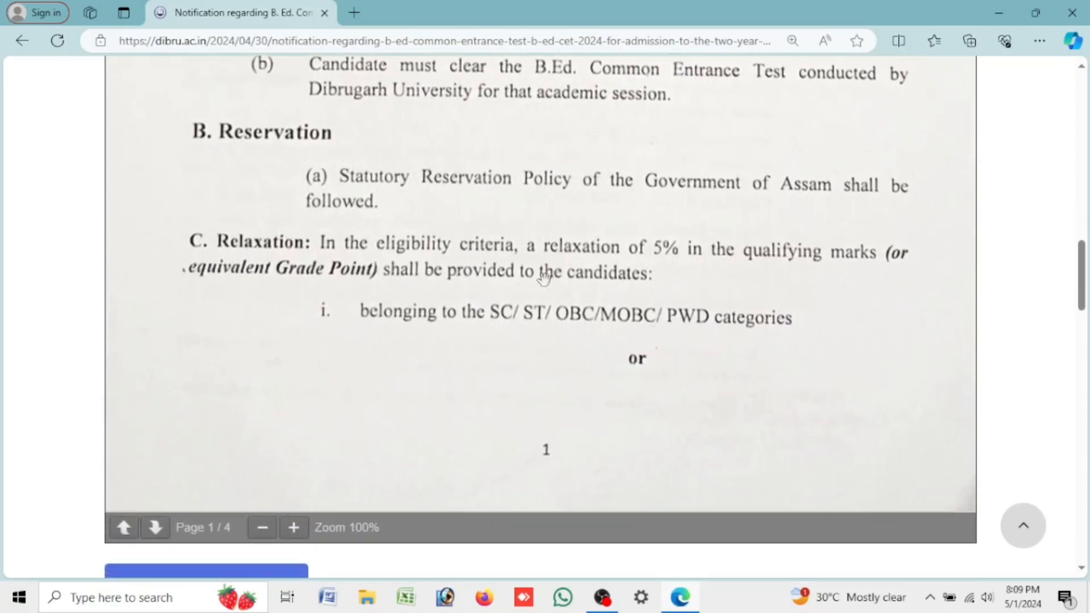
{"action": "scroll", "coordinate": [448, 279], "scroll_direction": "down", "scroll_amount": 3}
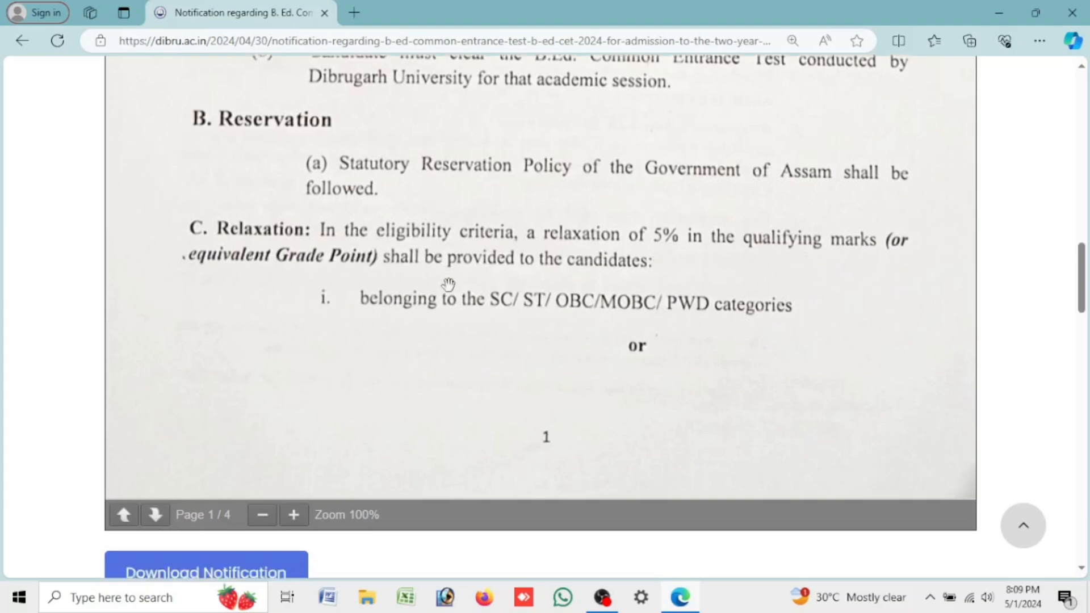
{"action": "scroll", "coordinate": [448, 278], "scroll_direction": "down", "scroll_amount": 15}
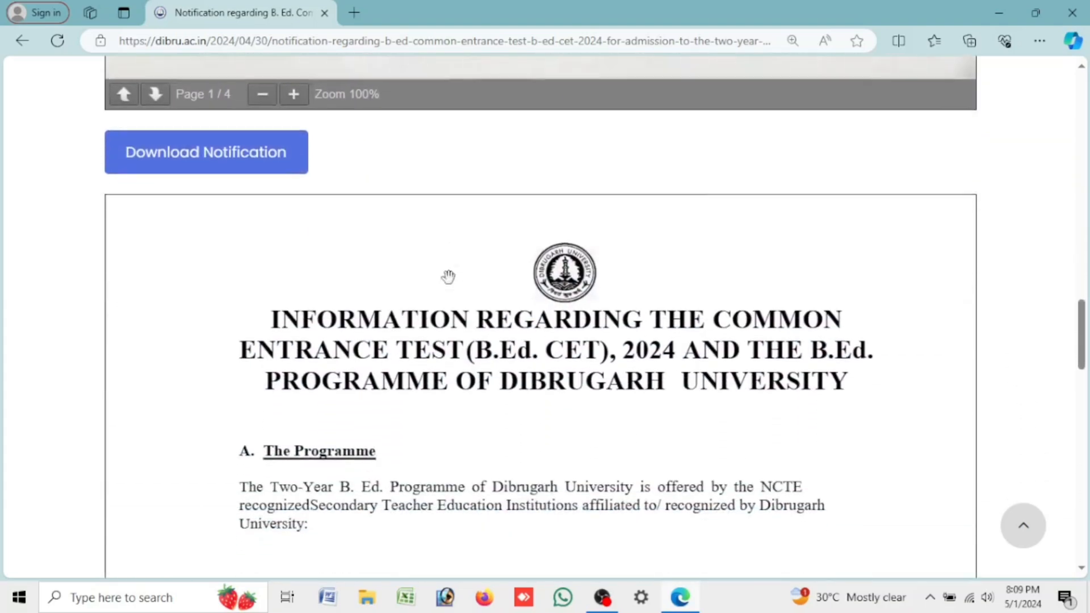
{"action": "scroll", "coordinate": [450, 270], "scroll_direction": "up", "scroll_amount": 10}
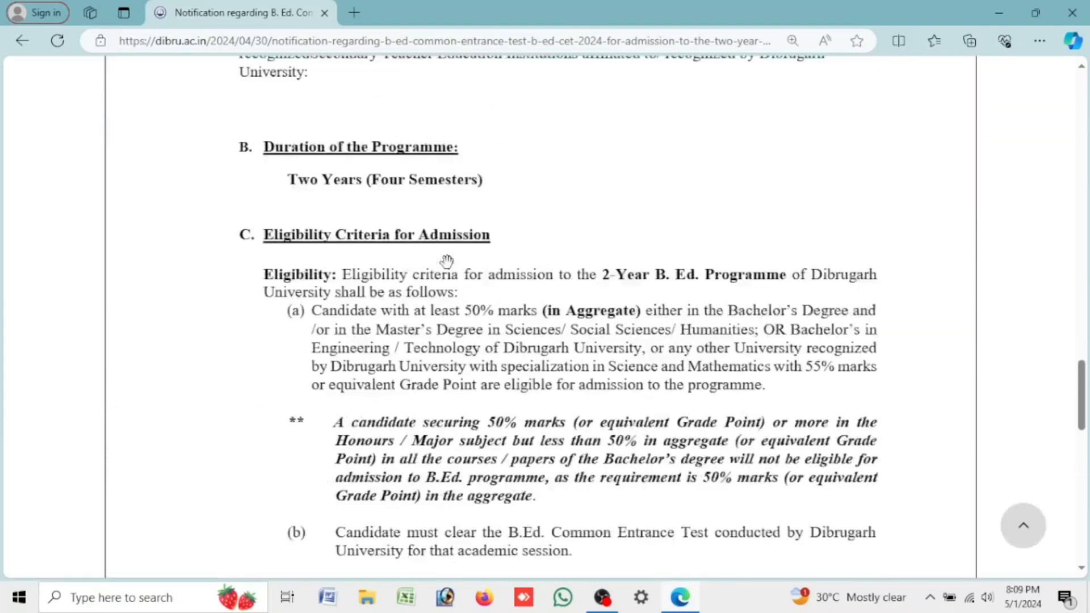
{"action": "scroll", "coordinate": [447, 262], "scroll_direction": "down", "scroll_amount": 1}
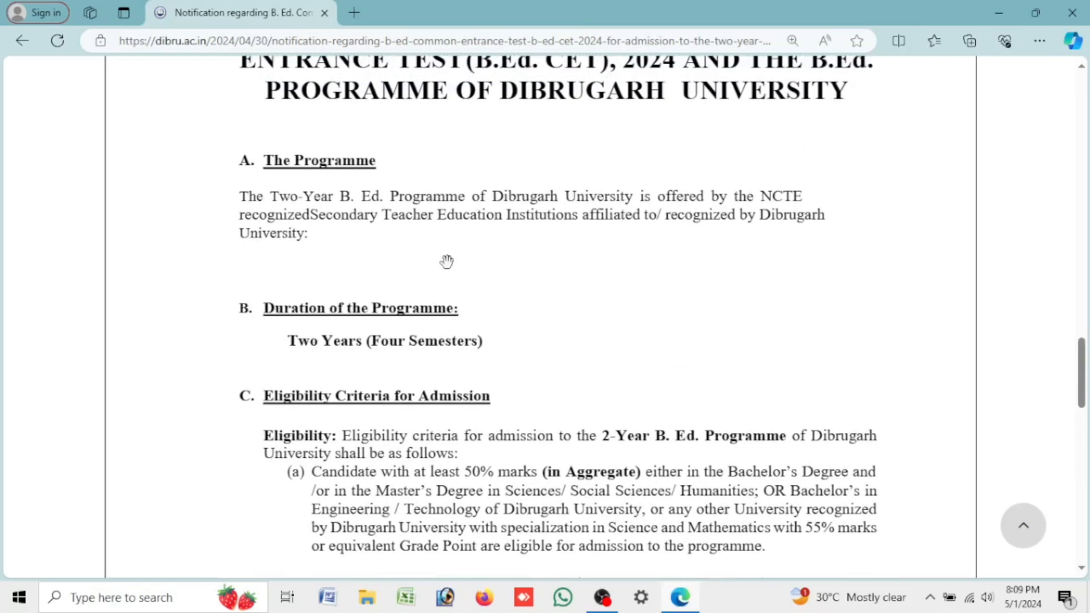
{"action": "scroll", "coordinate": [447, 262], "scroll_direction": "down", "scroll_amount": 4}
{"action": "scroll", "coordinate": [447, 262], "scroll_direction": "down", "scroll_amount": 8}
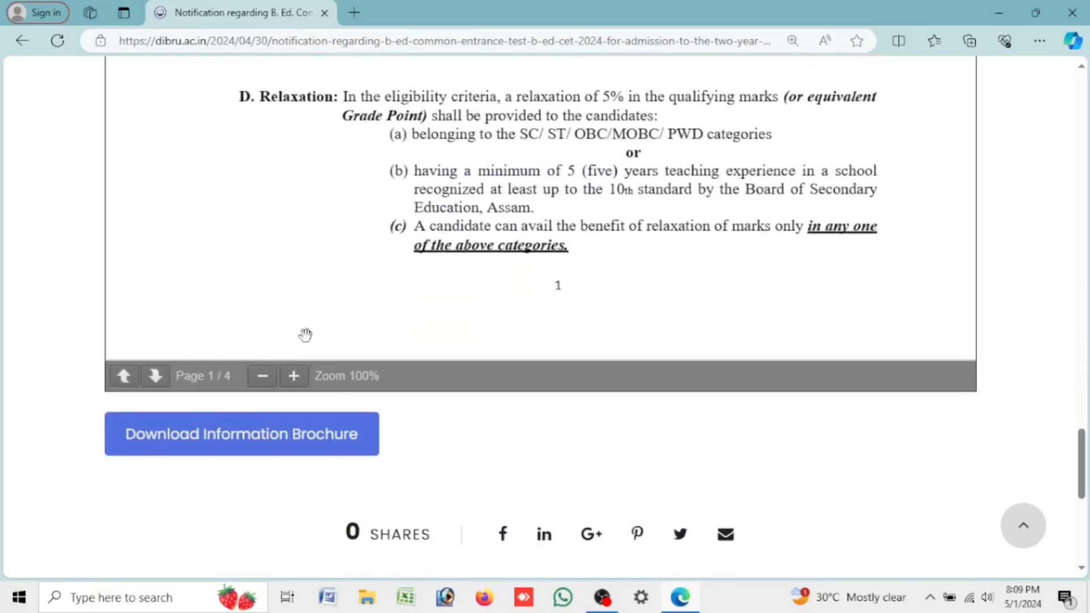
{"action": "scroll", "coordinate": [288, 260], "scroll_direction": "up", "scroll_amount": 3}
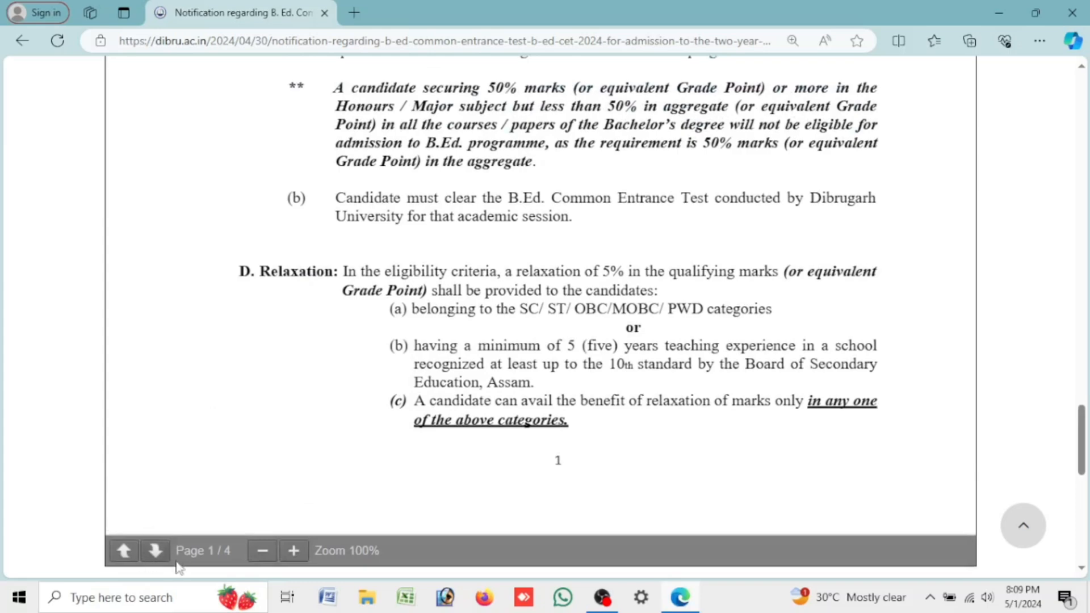
{"action": "left_click", "coordinate": [151, 548]}
{"action": "scroll", "coordinate": [150, 548], "scroll_direction": "up", "scroll_amount": 5}
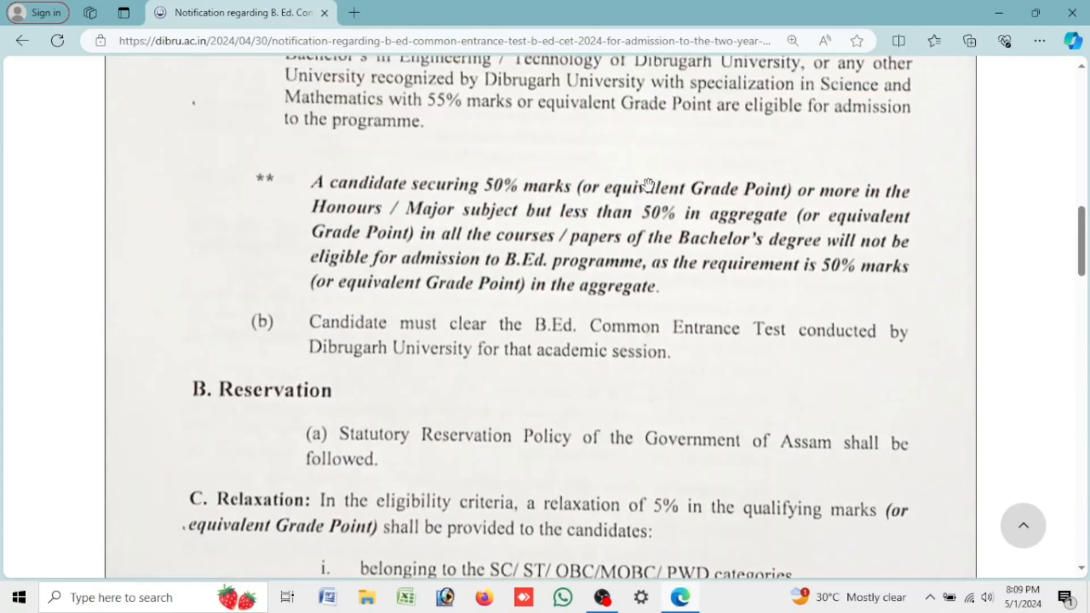
{"action": "scroll", "coordinate": [648, 183], "scroll_direction": "down", "scroll_amount": 10}
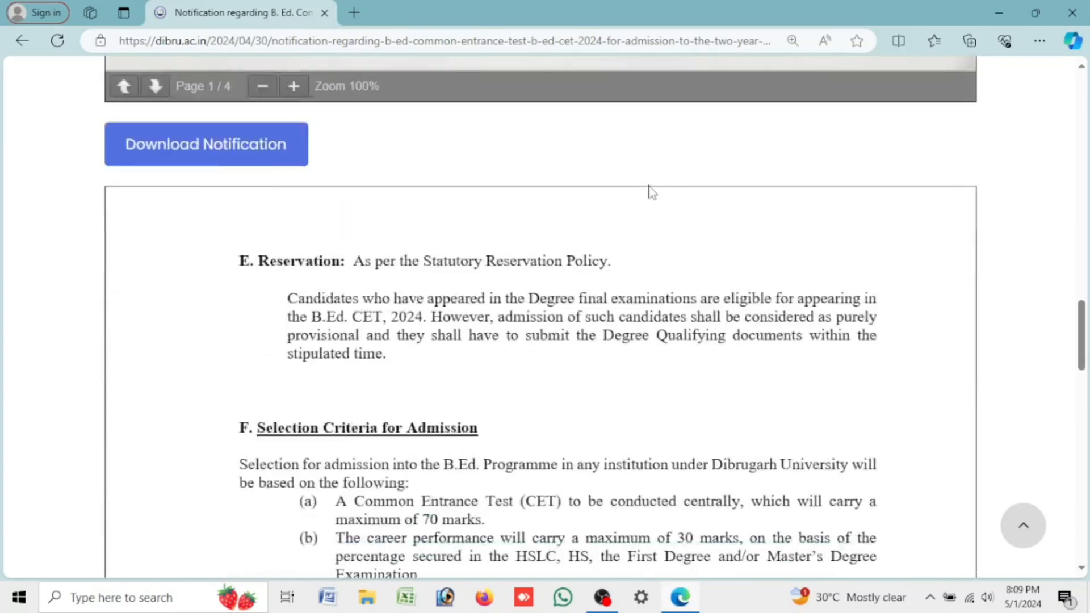
{"action": "scroll", "coordinate": [648, 184], "scroll_direction": "down", "scroll_amount": 5}
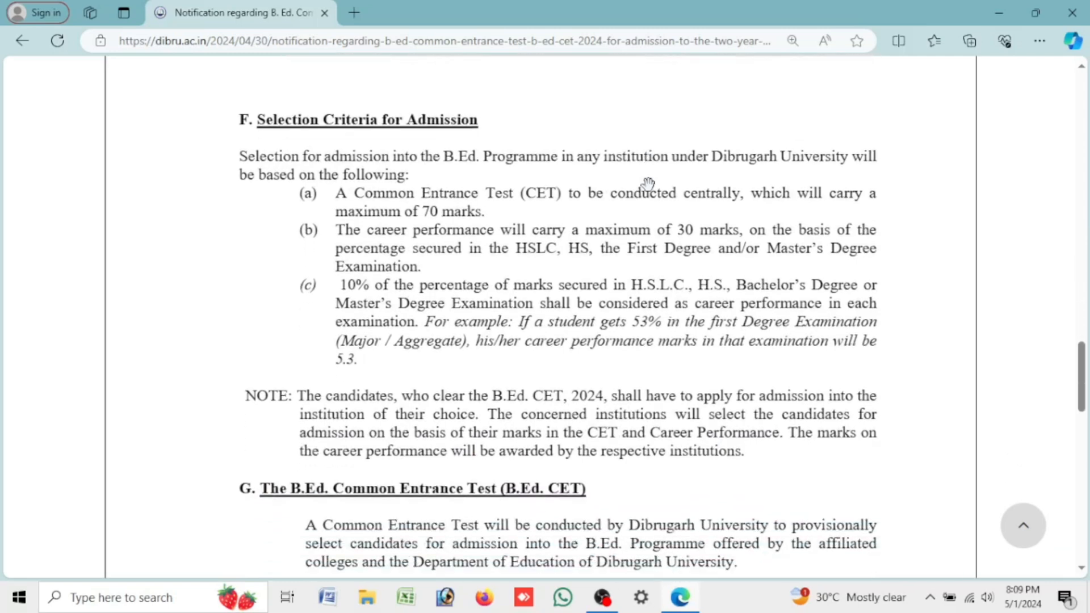
{"action": "scroll", "coordinate": [648, 179], "scroll_direction": "down", "scroll_amount": 6}
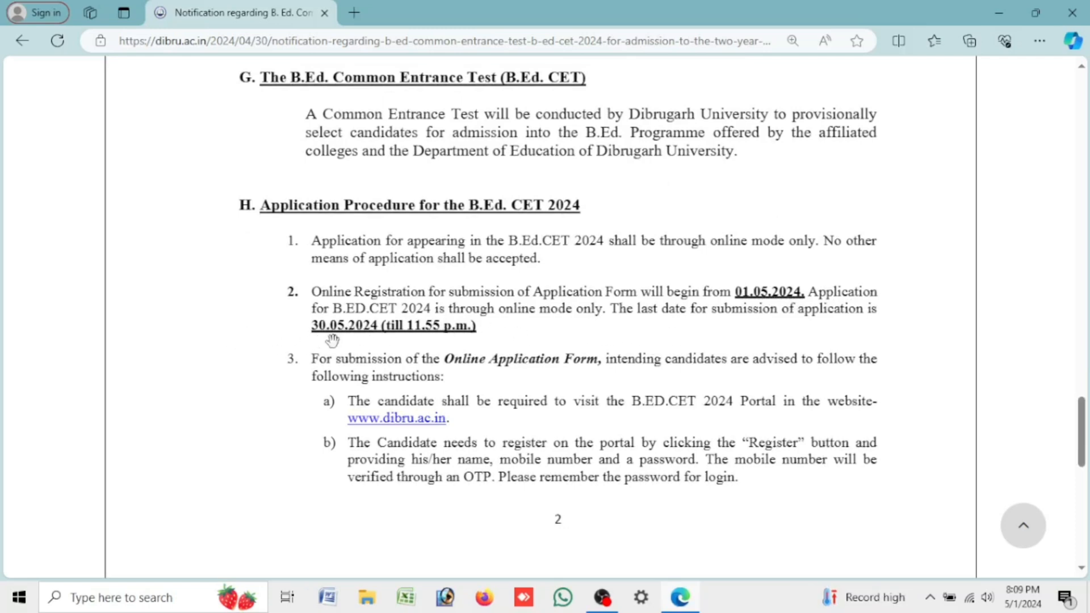
{"action": "scroll", "coordinate": [395, 325], "scroll_direction": "down", "scroll_amount": 4}
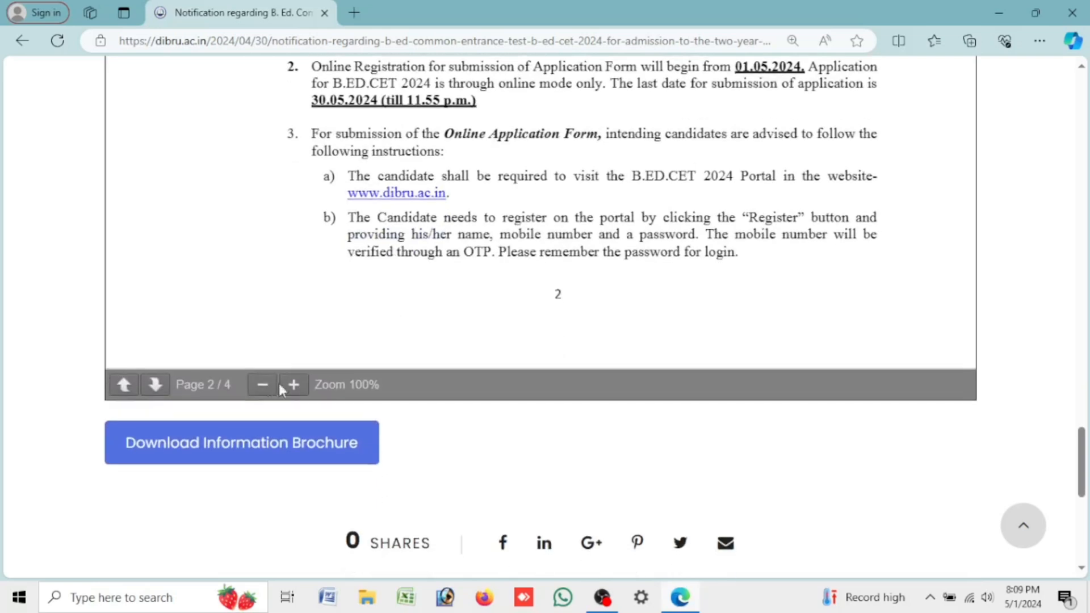
{"action": "left_click", "coordinate": [158, 383]}
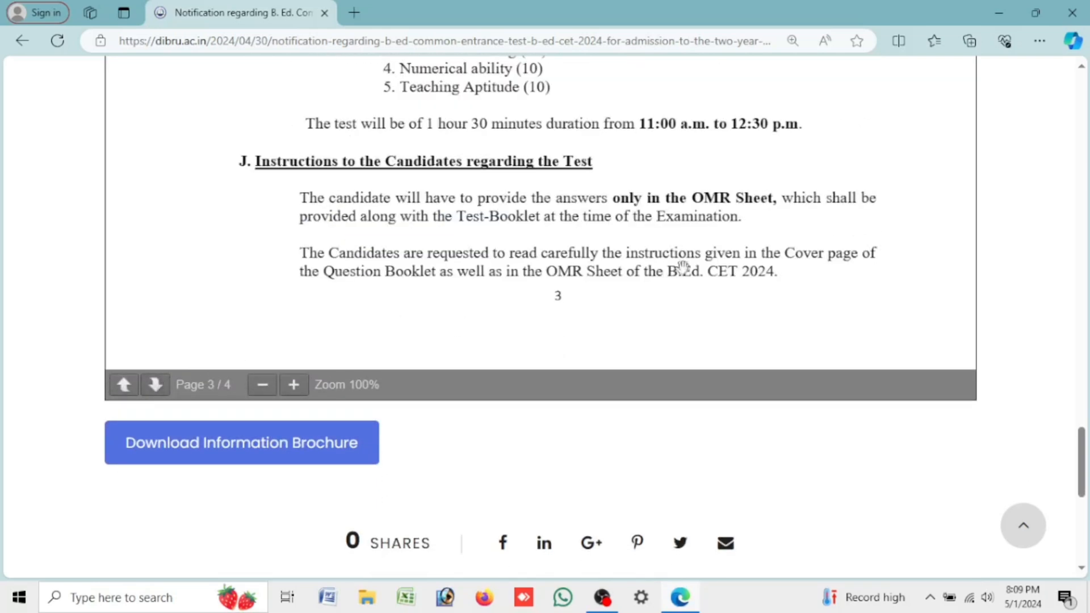
{"action": "scroll", "coordinate": [685, 264], "scroll_direction": "up", "scroll_amount": 8}
{"action": "scroll", "coordinate": [685, 260], "scroll_direction": "up", "scroll_amount": 8}
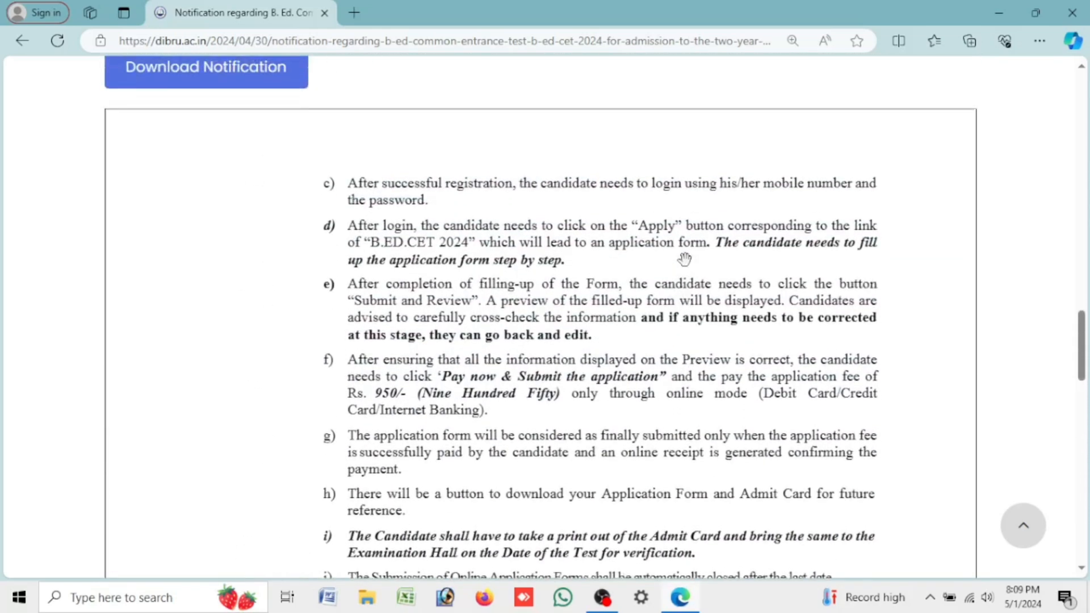
{"action": "scroll", "coordinate": [451, 241], "scroll_direction": "down", "scroll_amount": 1}
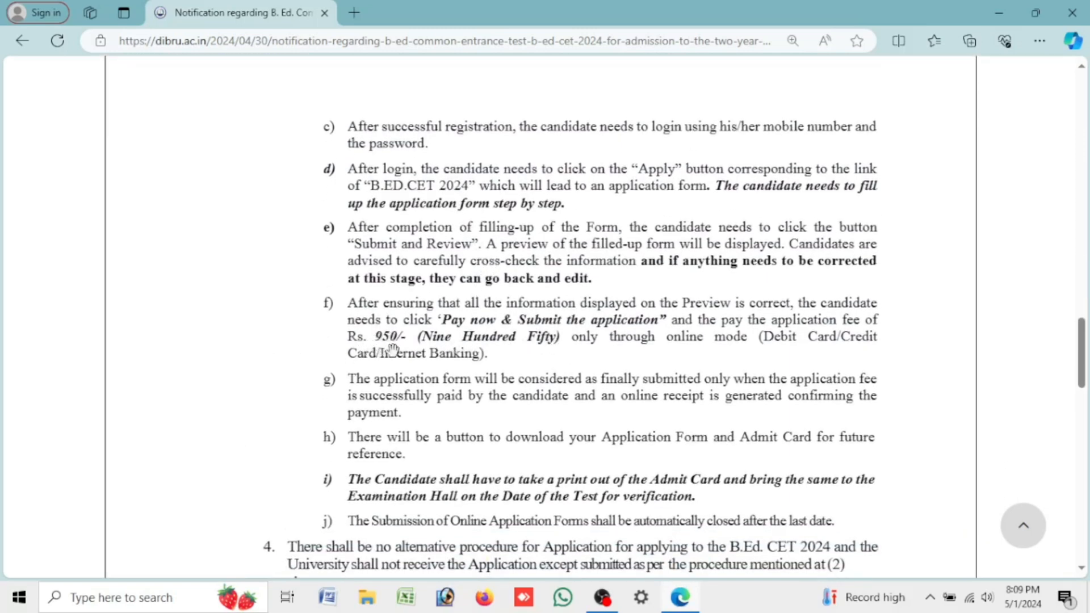
{"action": "scroll", "coordinate": [418, 356], "scroll_direction": "down", "scroll_amount": 11}
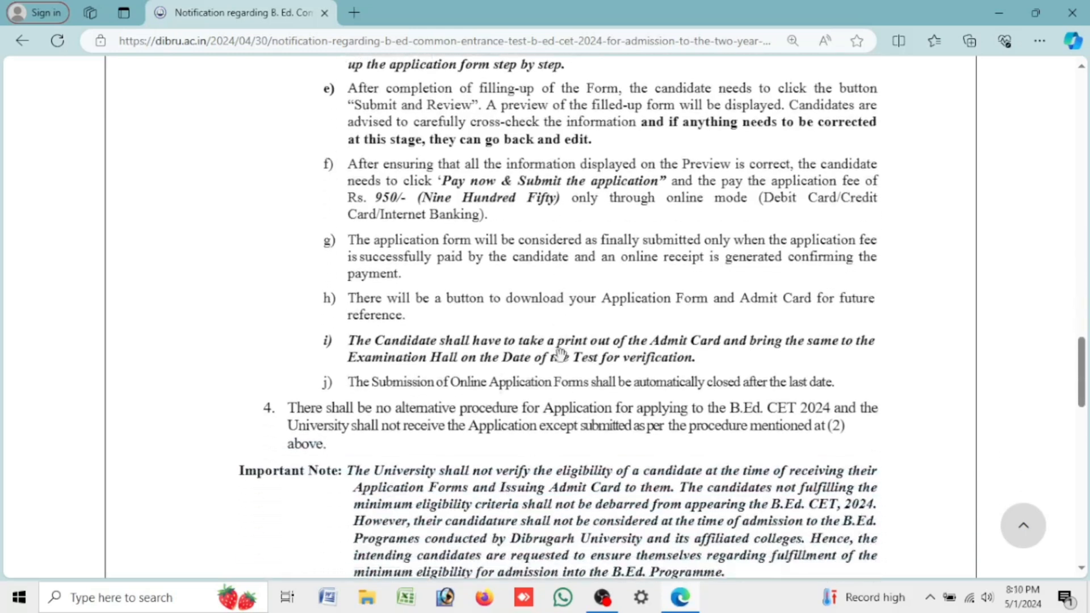
{"action": "scroll", "coordinate": [515, 271], "scroll_direction": "up", "scroll_amount": 2}
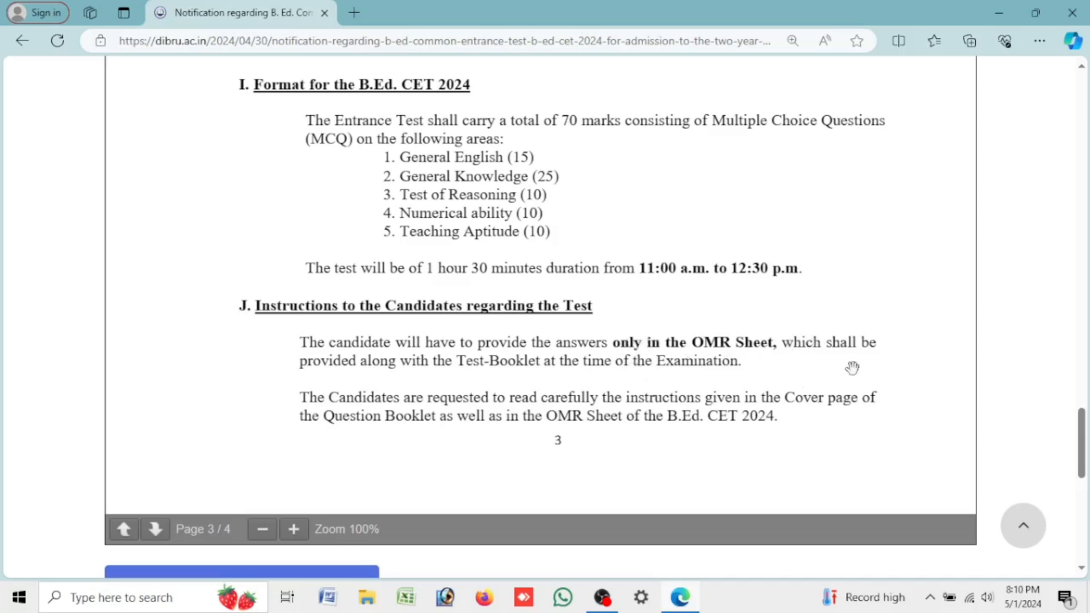
{"action": "left_click", "coordinate": [155, 530]}
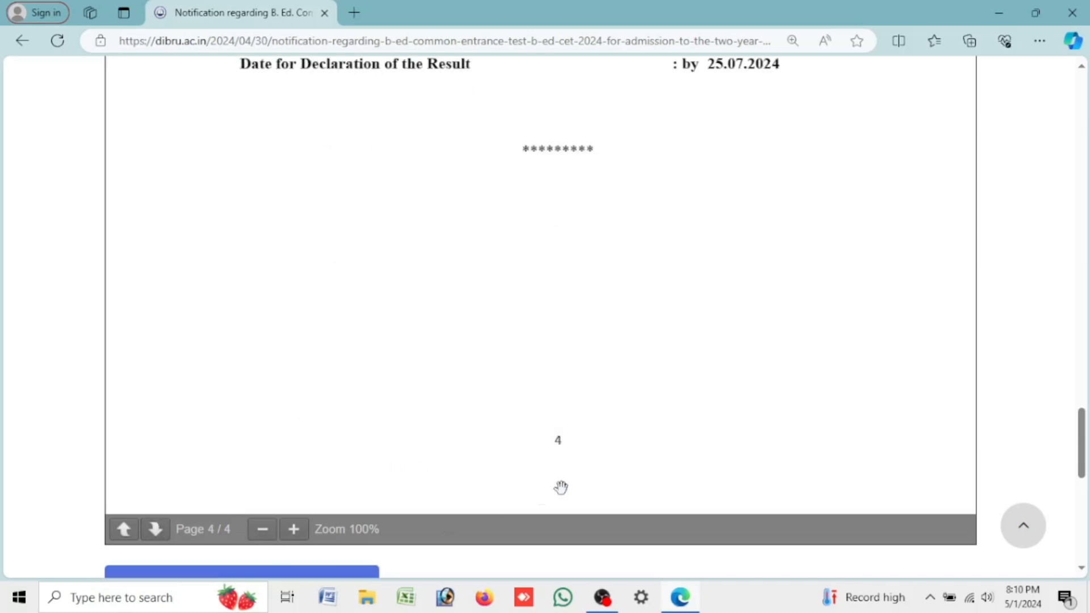
{"action": "scroll", "coordinate": [561, 487], "scroll_direction": "up", "scroll_amount": 5}
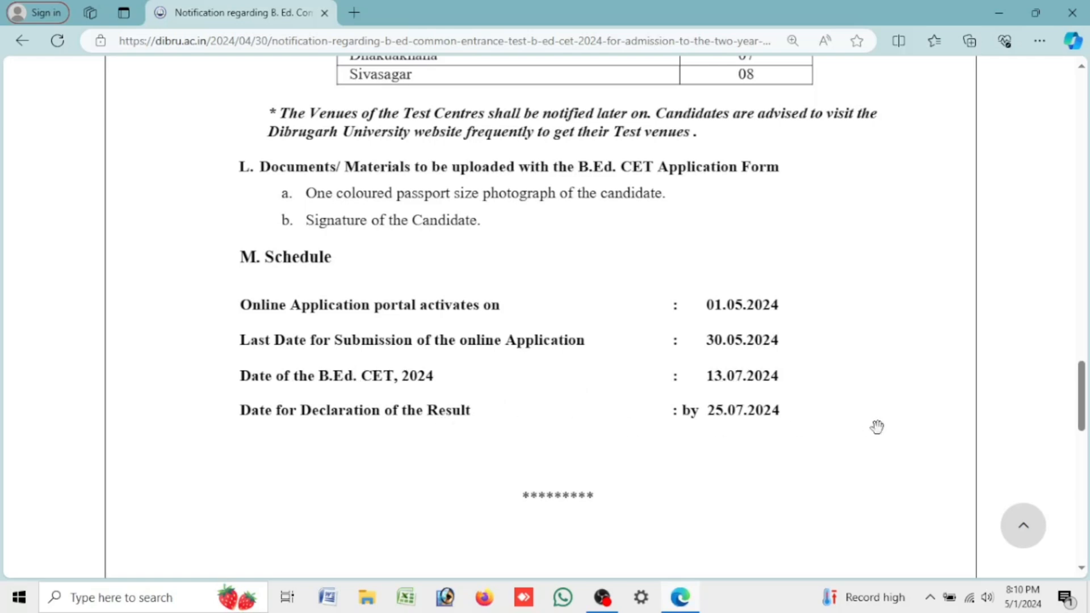
{"action": "scroll", "coordinate": [749, 420], "scroll_direction": "up", "scroll_amount": 6}
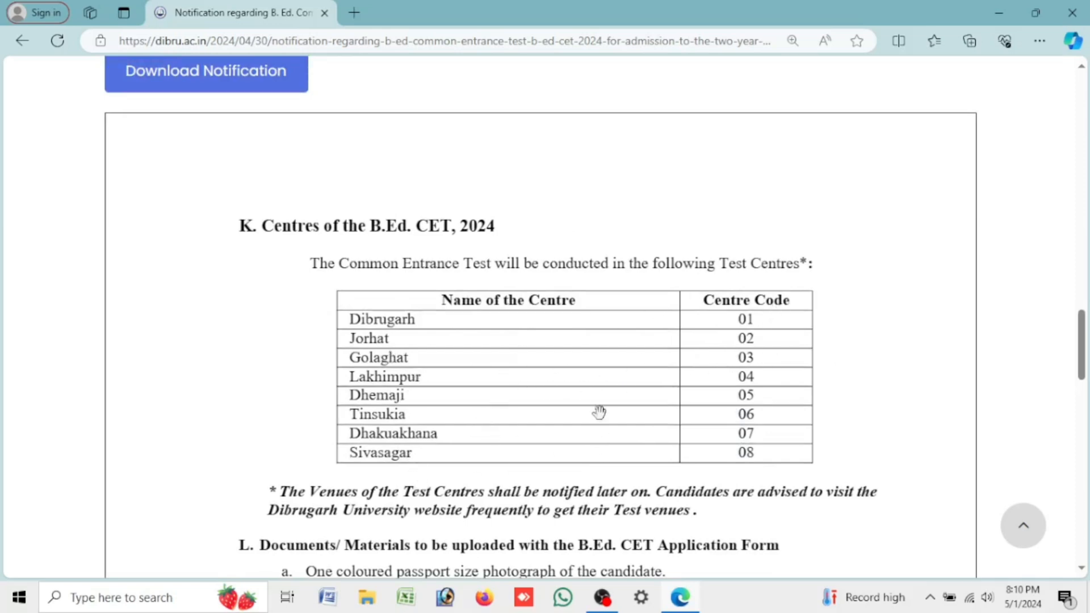
{"action": "scroll", "coordinate": [452, 352], "scroll_direction": "up", "scroll_amount": 15}
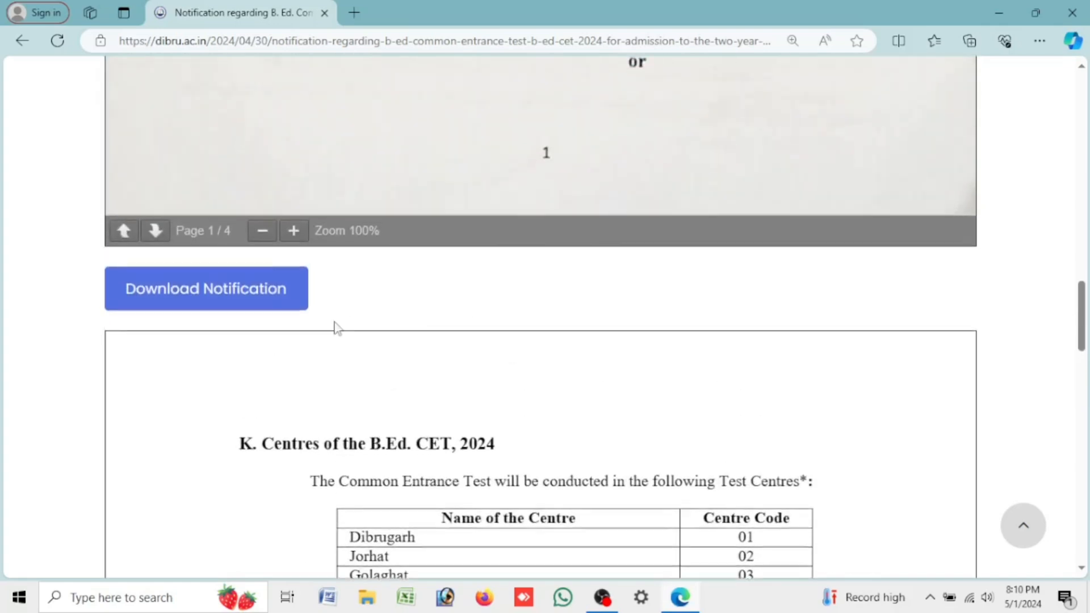
{"action": "scroll", "coordinate": [328, 262], "scroll_direction": "up", "scroll_amount": 10}
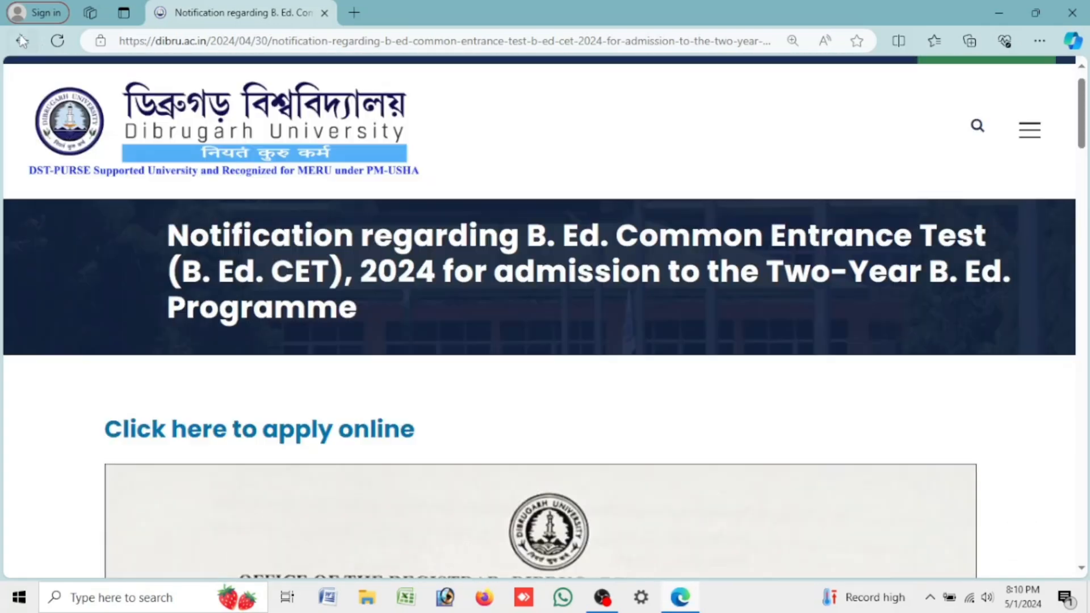
Go back to the Dibrugarh University home page.
{"action": "left_click", "coordinate": [23, 40]}
{"action": "scroll", "coordinate": [791, 268], "scroll_direction": "up", "scroll_amount": 10}
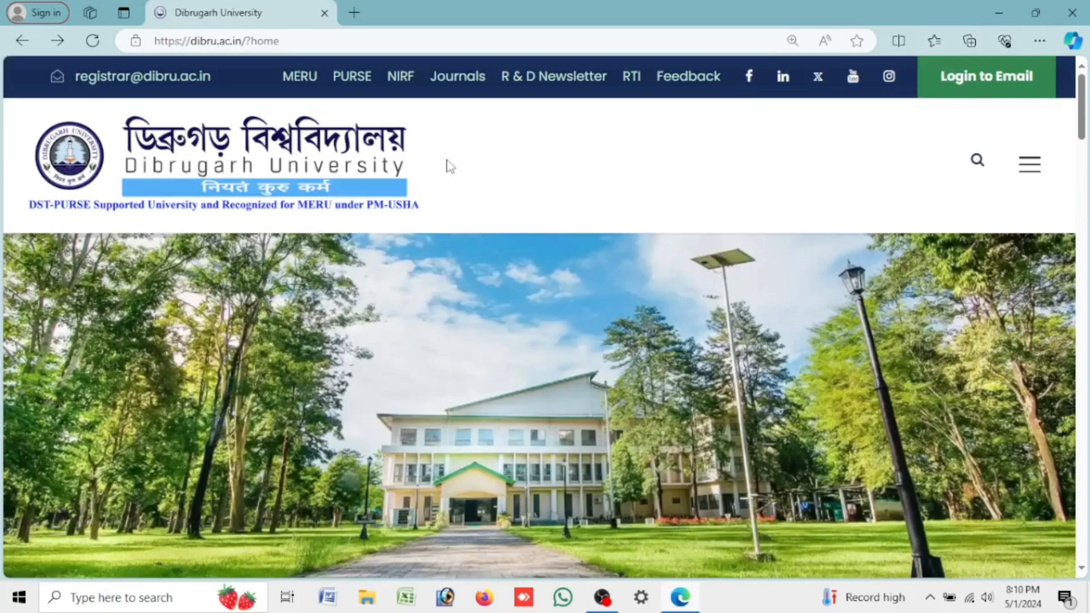
{"action": "left_click", "coordinate": [222, 42]}
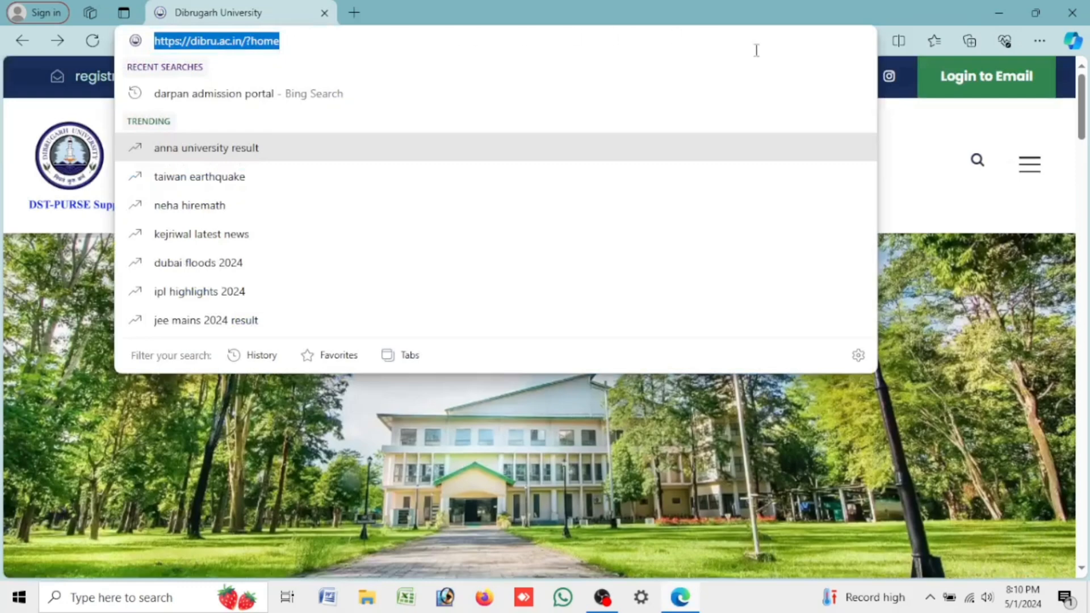
{"action": "left_click", "coordinate": [920, 152]}
Open the 'B. Ed. CET Portal-2024' link under Other Updates.
{"action": "scroll", "coordinate": [911, 250], "scroll_direction": "down", "scroll_amount": 10}
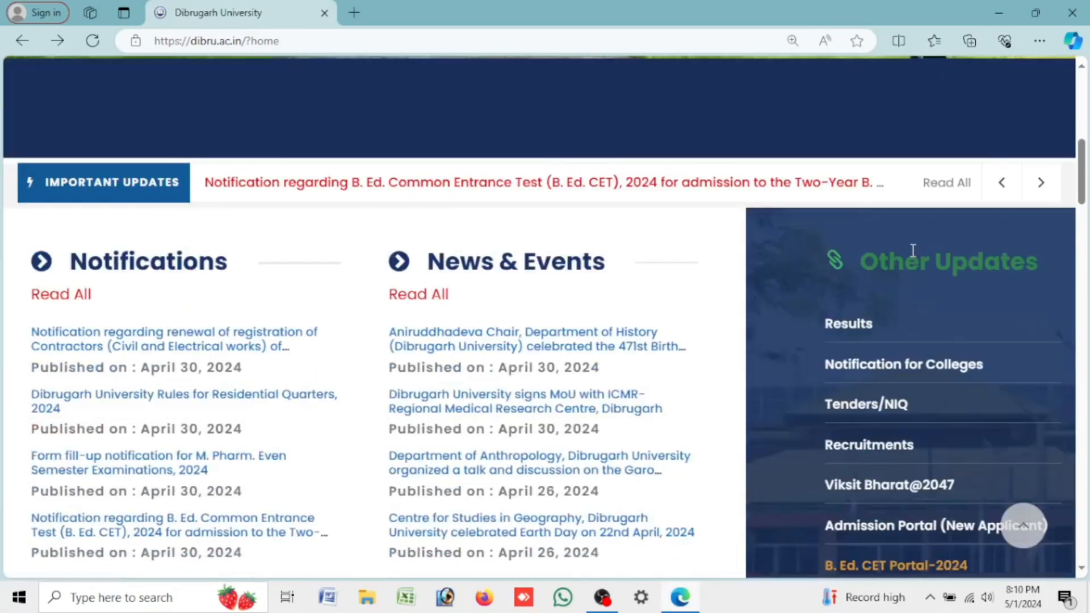
{"action": "scroll", "coordinate": [913, 257], "scroll_direction": "down", "scroll_amount": 5}
{"action": "scroll", "coordinate": [913, 256], "scroll_direction": "up", "scroll_amount": 5}
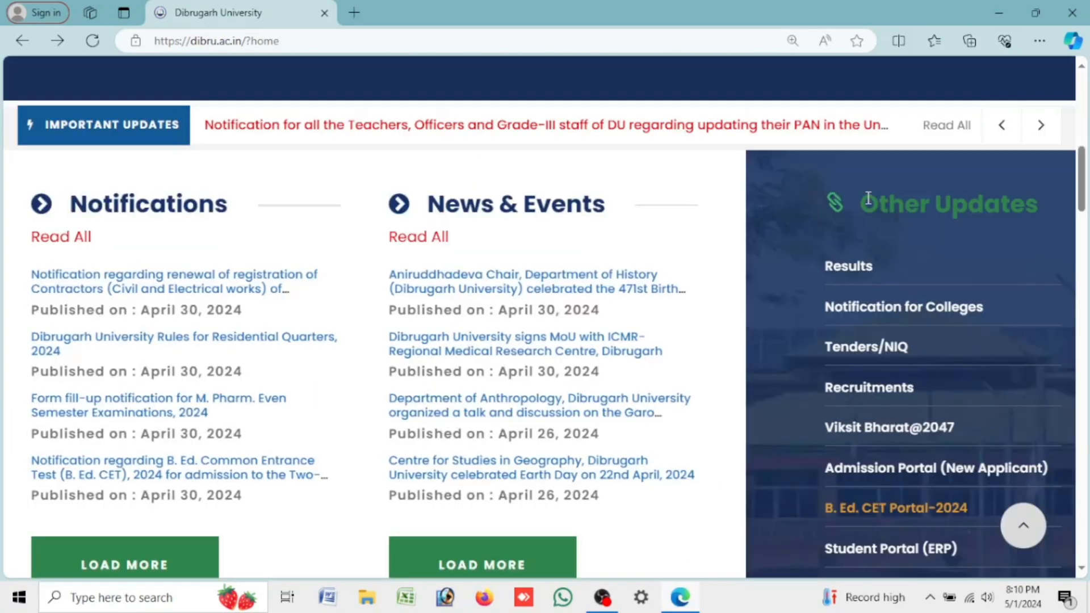
{"action": "double_click", "coordinate": [869, 205]}
{"action": "scroll", "coordinate": [1055, 225], "scroll_direction": "down", "scroll_amount": 5}
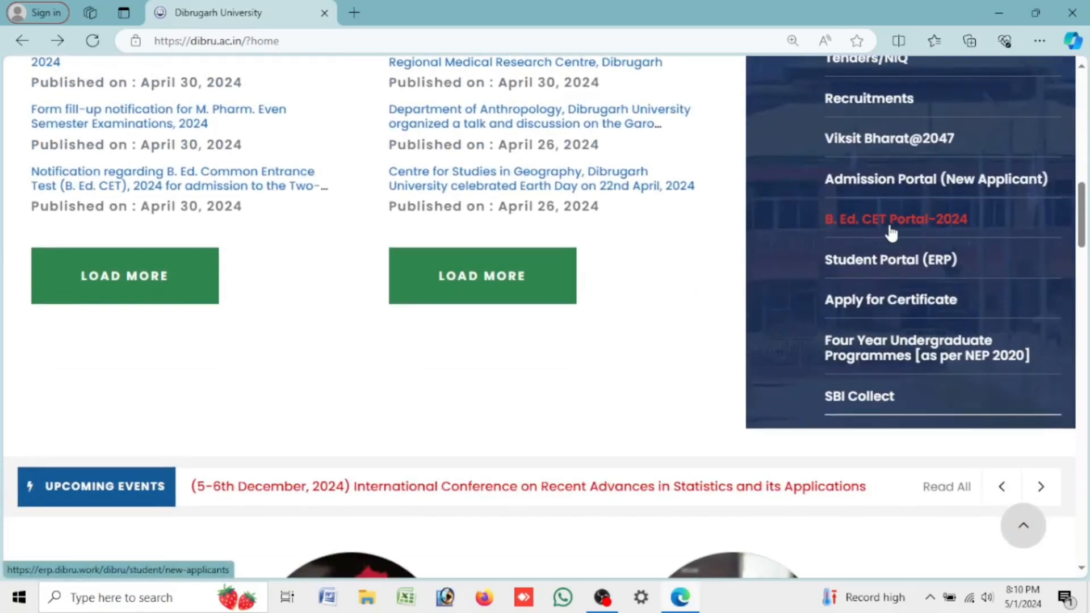
{"action": "left_click", "coordinate": [932, 233]}
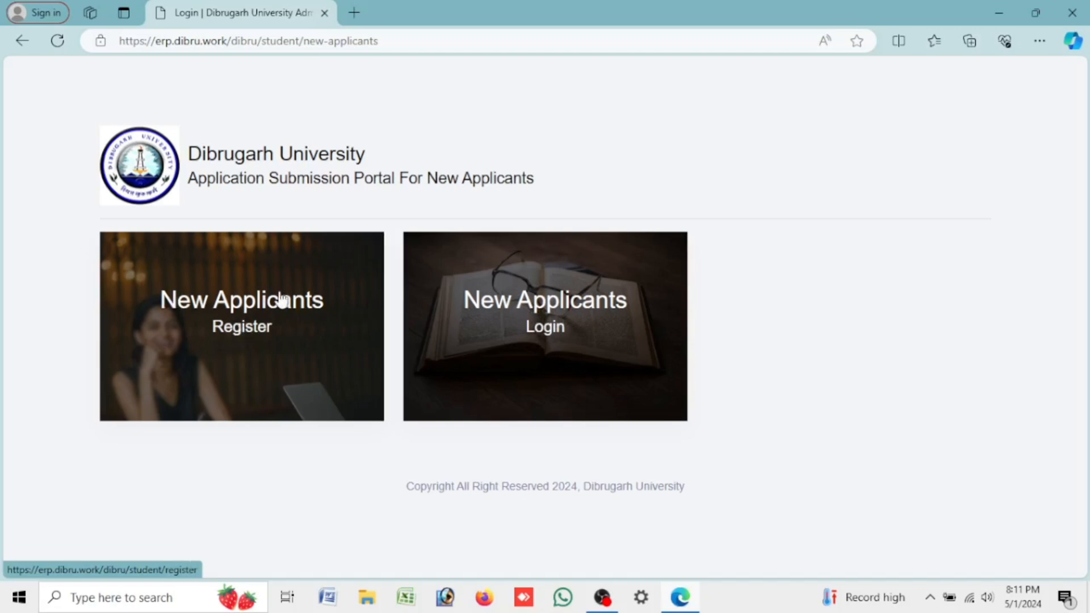
Start a new applicant registration and enter the applicant's full name.
{"action": "left_click", "coordinate": [253, 328]}
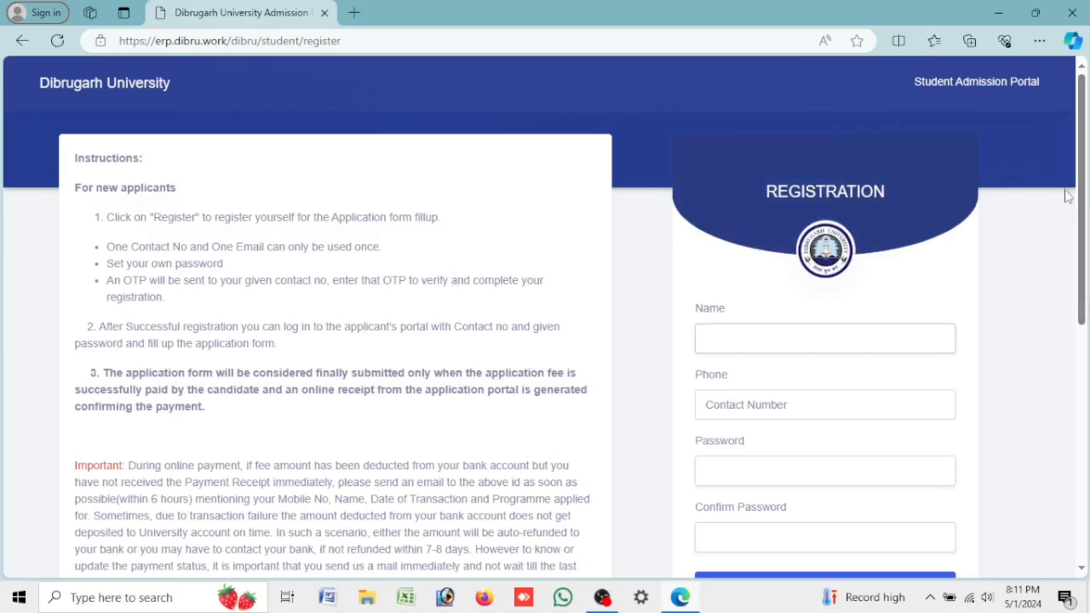
{"action": "left_click_drag", "start_coordinate": [1085, 180], "coordinate": [1086, 212]}
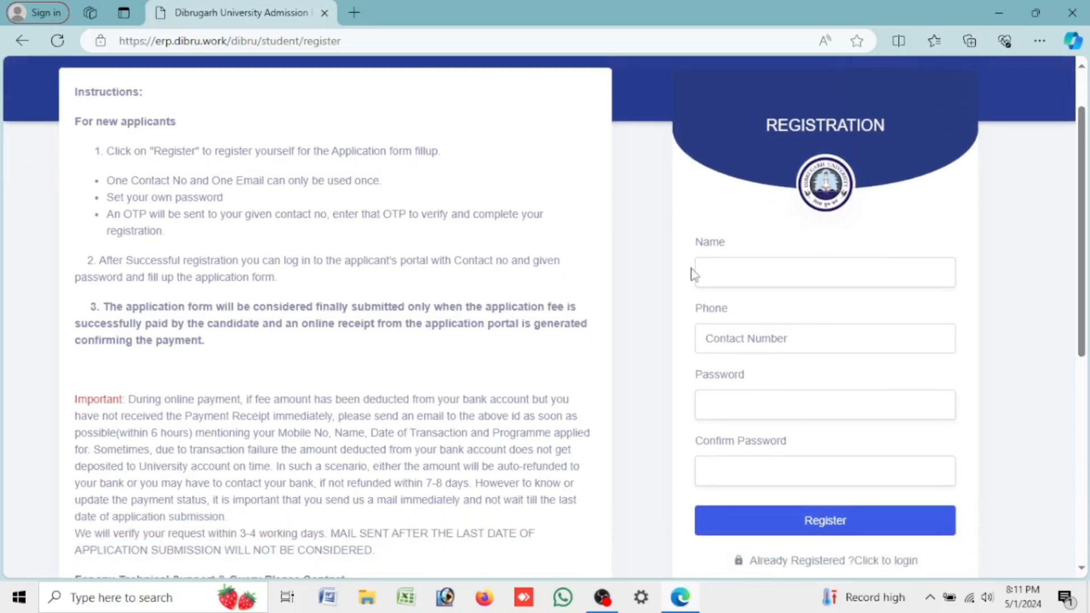
{"action": "left_click", "coordinate": [735, 273]}
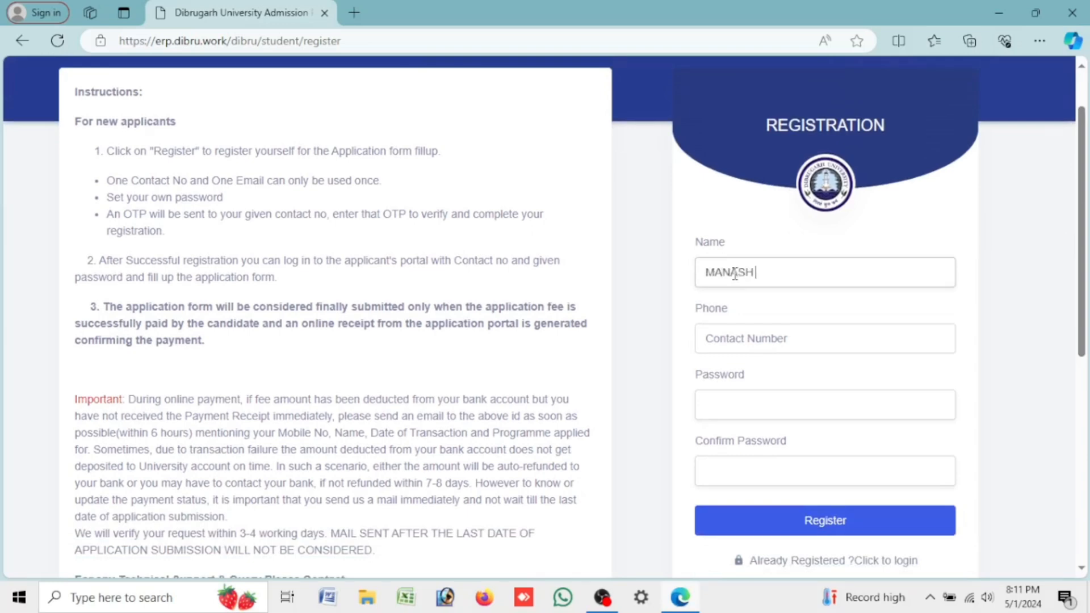
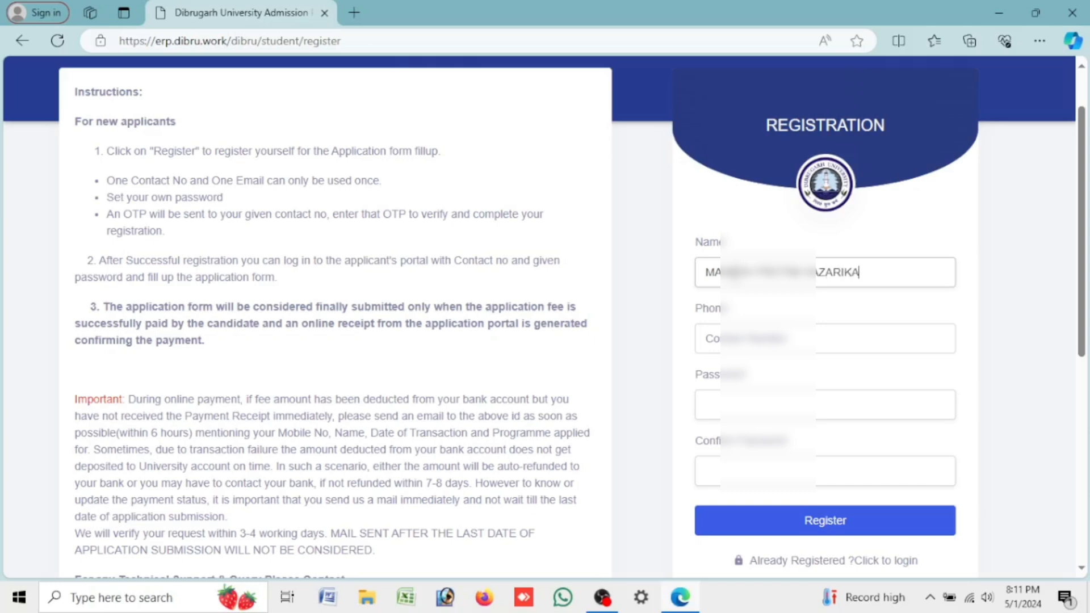
Fill in the saved phone number and the account password.
{"action": "key", "text": "Tab"}
{"action": "type", "text": "910"}
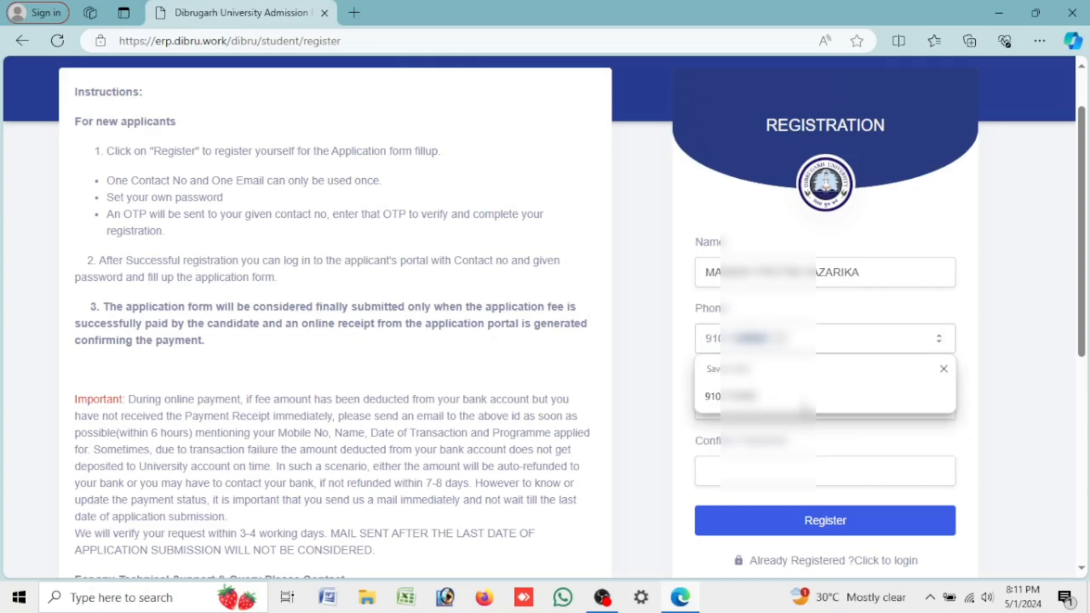
{"action": "left_click", "coordinate": [757, 386]}
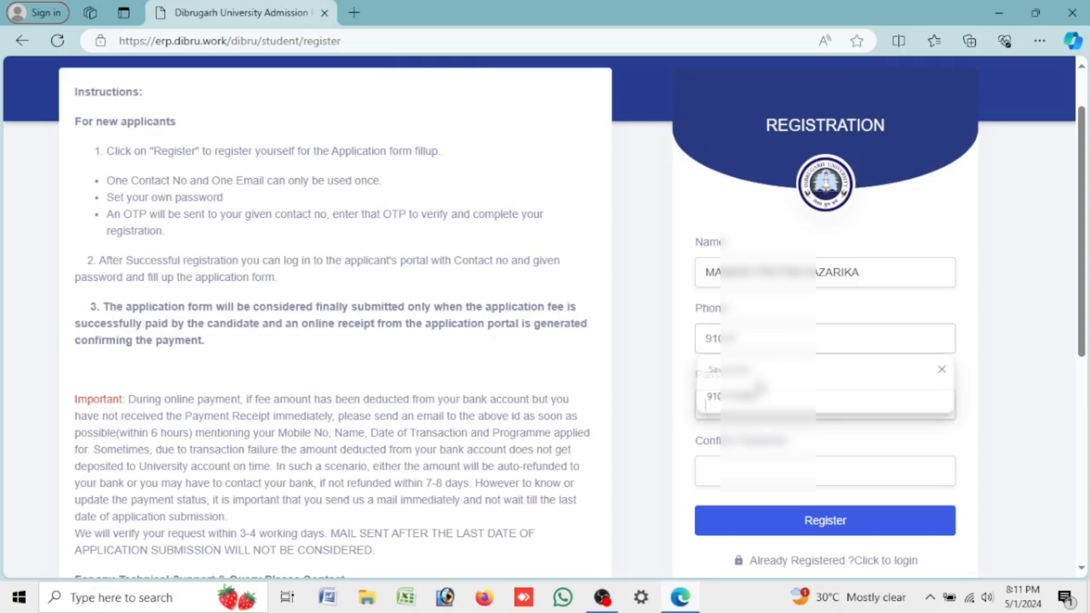
{"action": "left_click", "coordinate": [757, 338]}
{"action": "key", "text": "Tab"}
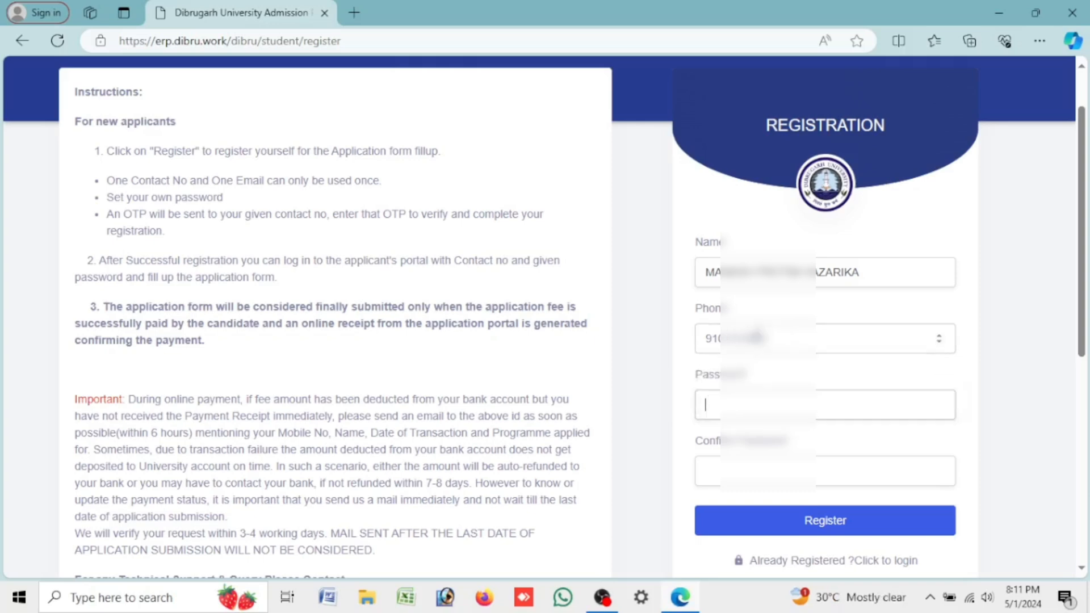
{"action": "type", "text": "•••••••"}
{"action": "key", "text": "Tab"}
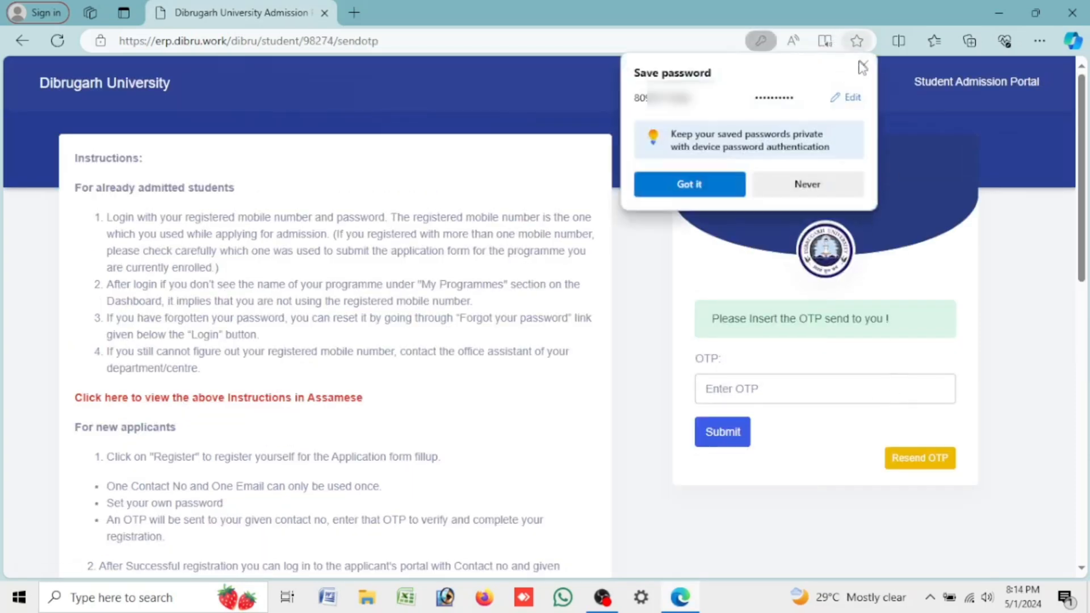
Dismiss the save-password prompt and submit the received verification code to verify registration.
{"action": "left_click", "coordinate": [864, 65]}
{"action": "left_click", "coordinate": [886, 397]}
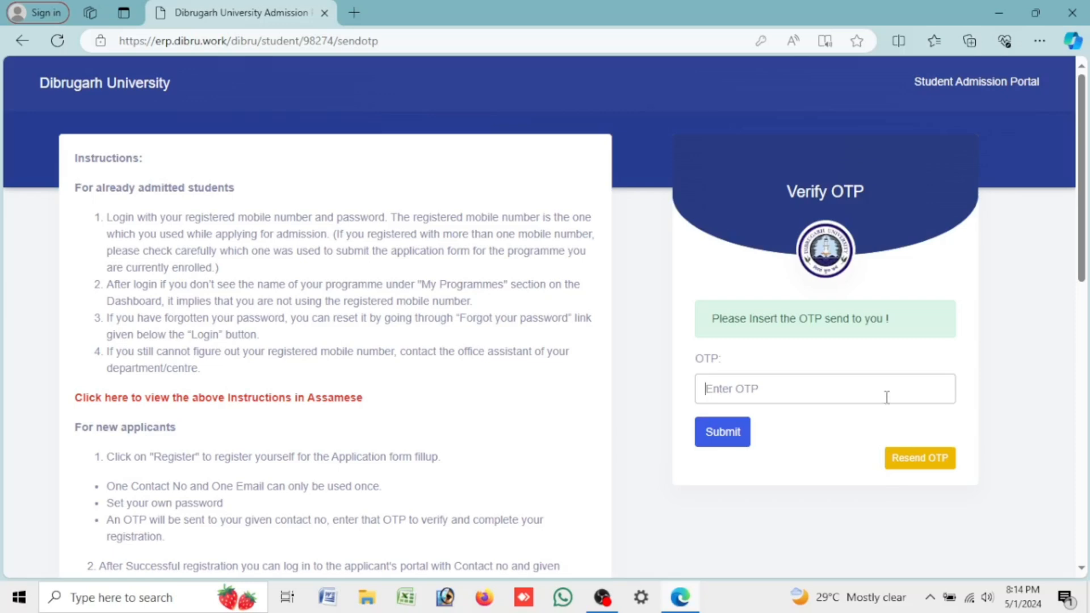
{"action": "left_click", "coordinate": [726, 446]}
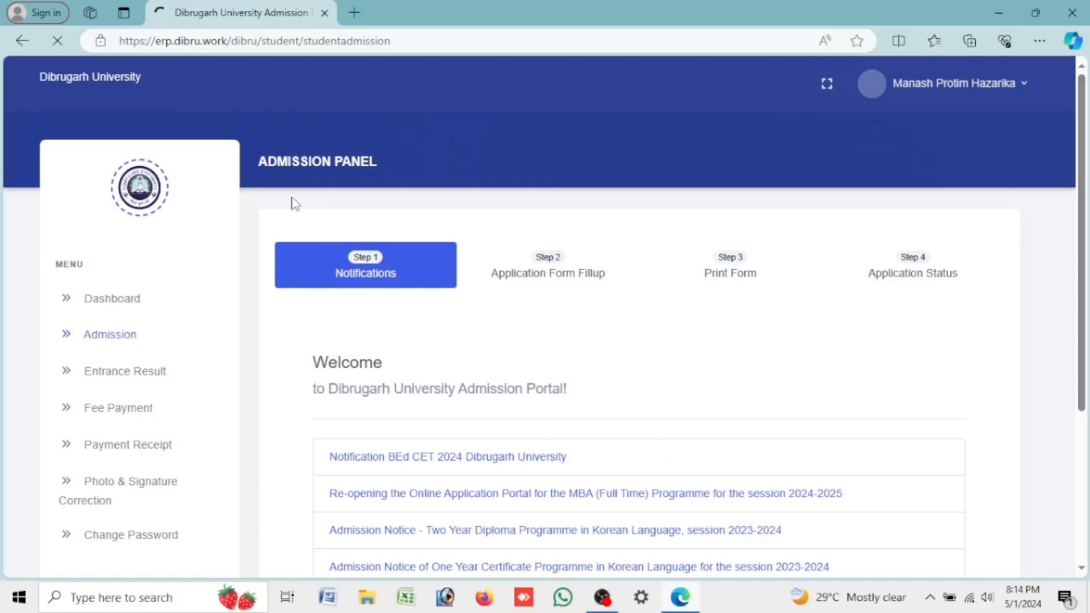
{"action": "scroll", "coordinate": [312, 391], "scroll_direction": "down", "scroll_amount": 3}
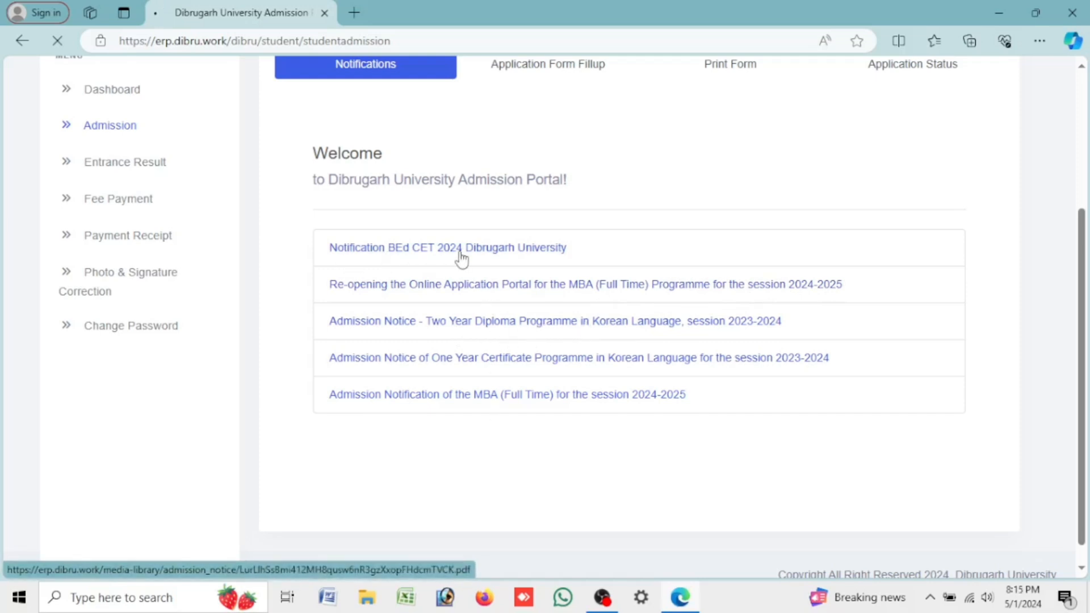
{"action": "scroll", "coordinate": [522, 258], "scroll_direction": "up", "scroll_amount": 4}
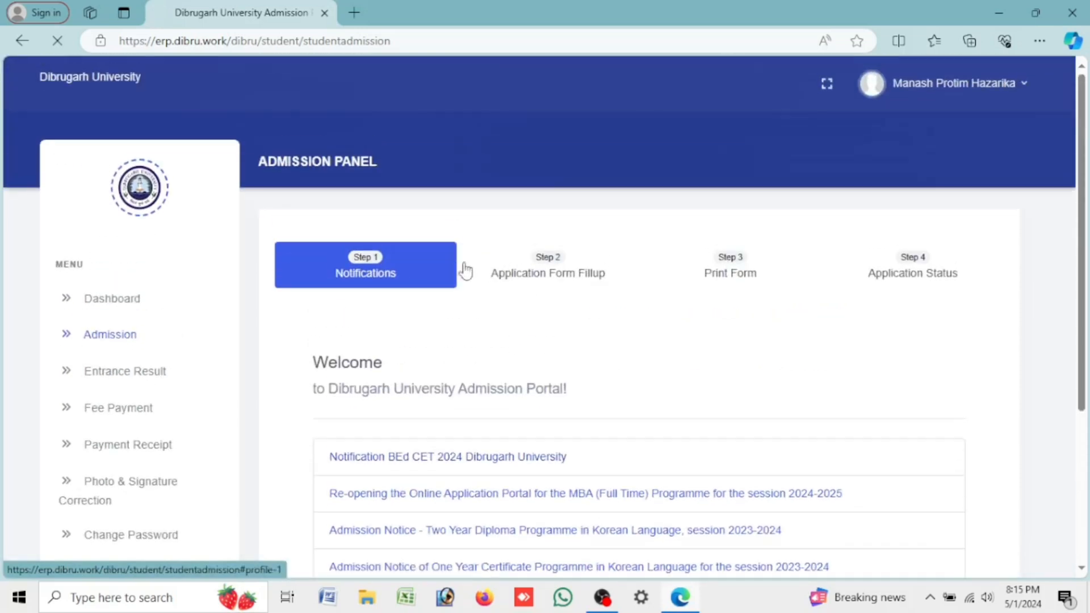
{"action": "left_click", "coordinate": [179, 307]}
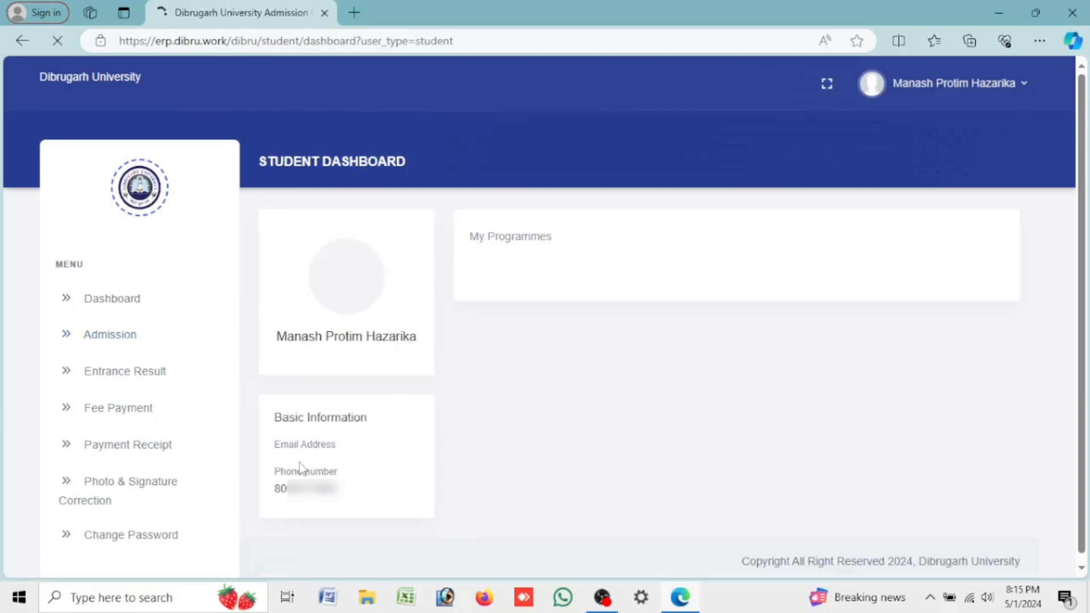
{"action": "left_click", "coordinate": [126, 340]}
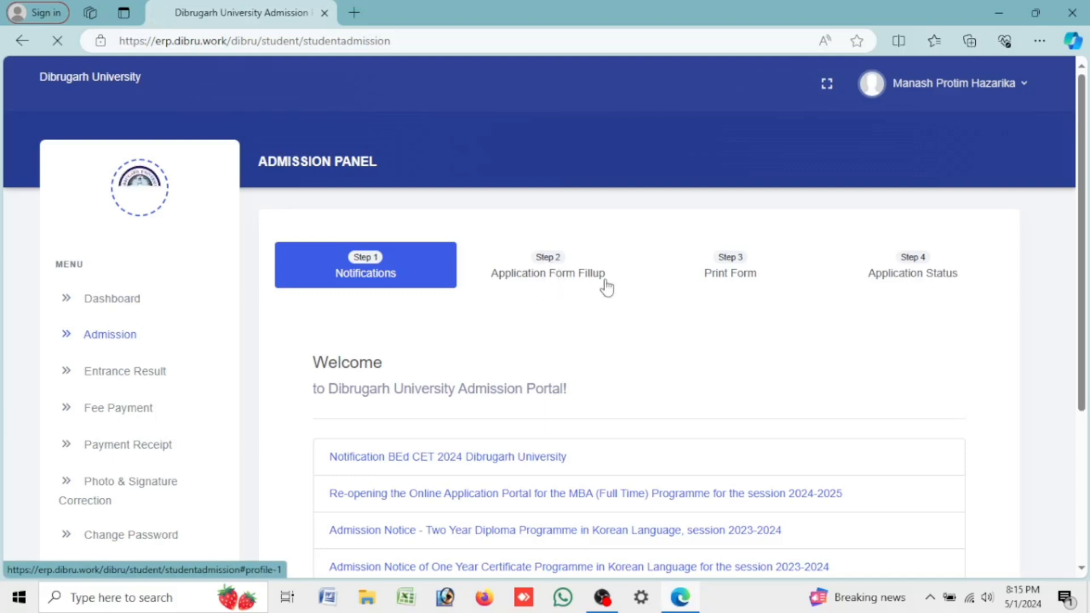
Show Available Forms, review the email notice, and apply for the B. Ed. CET form.
{"action": "left_click", "coordinate": [550, 264]}
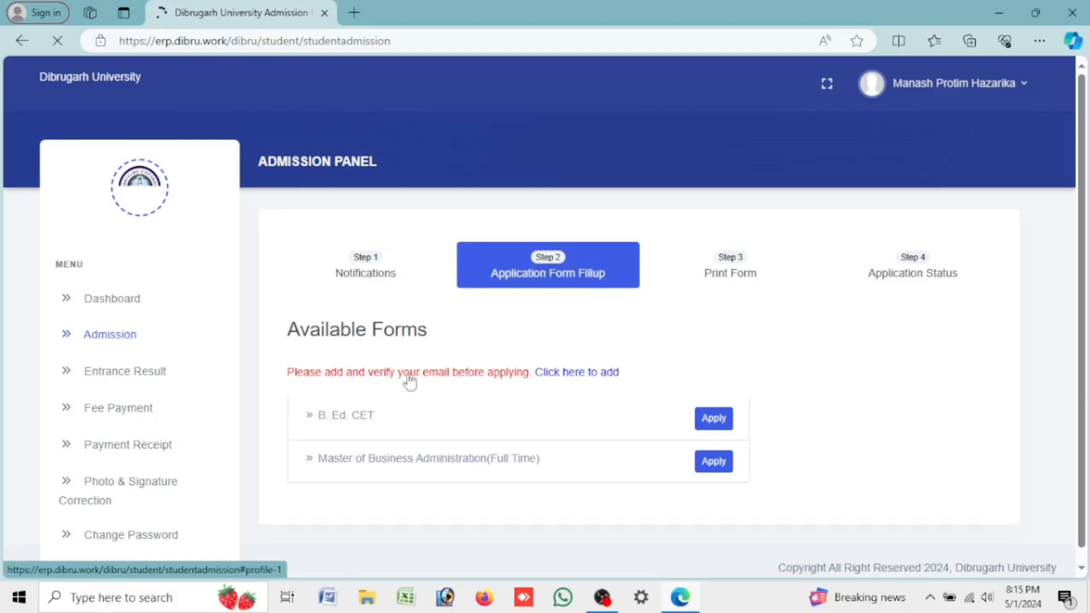
{"action": "left_click_drag", "start_coordinate": [277, 377], "coordinate": [611, 373]}
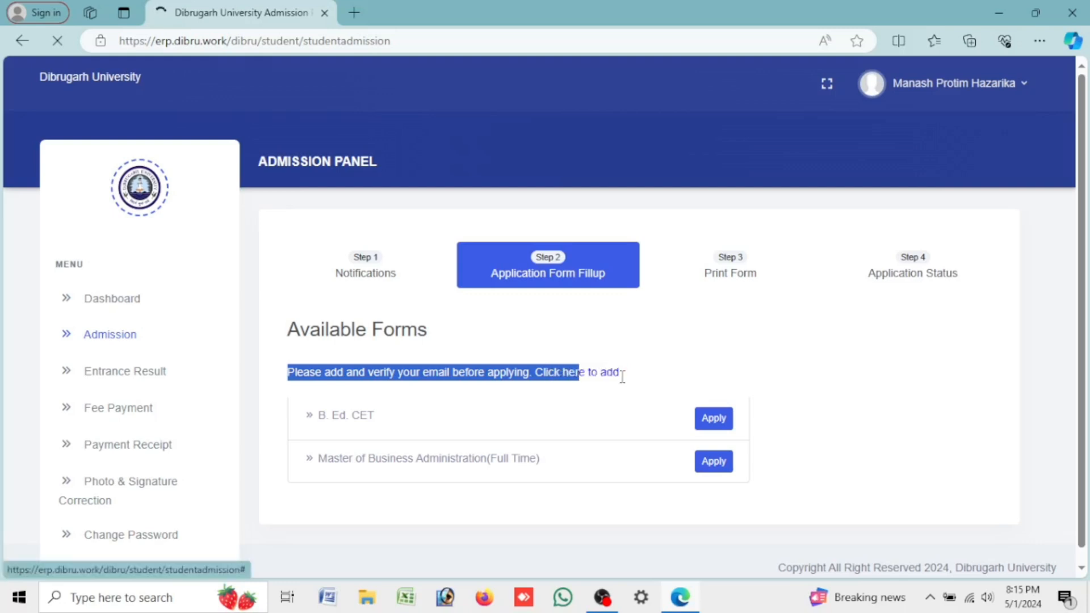
{"action": "left_click", "coordinate": [693, 377]}
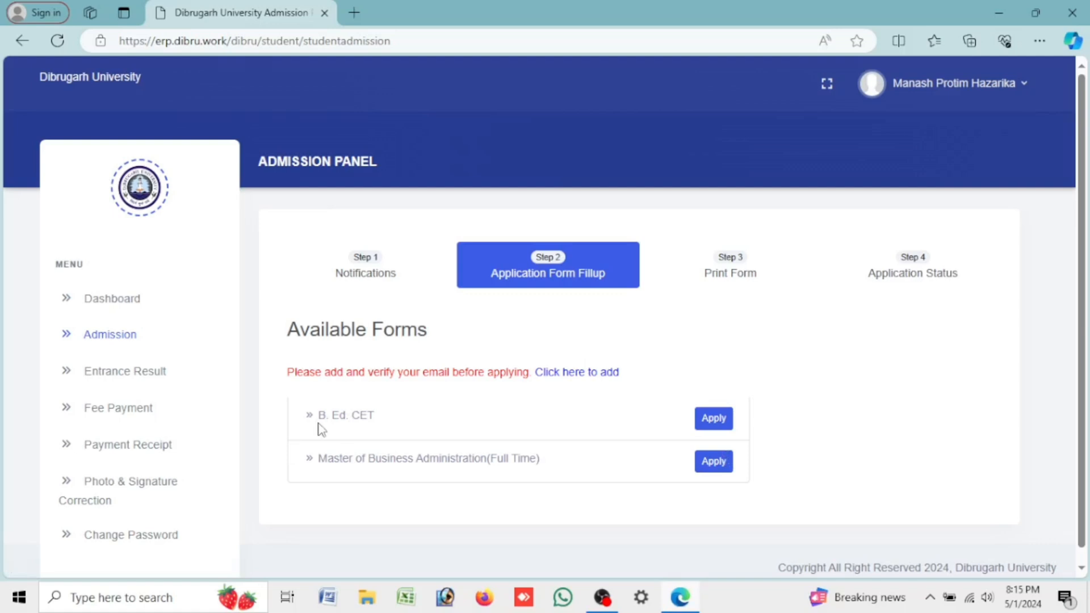
{"action": "left_click_drag", "start_coordinate": [319, 429], "coordinate": [362, 430]}
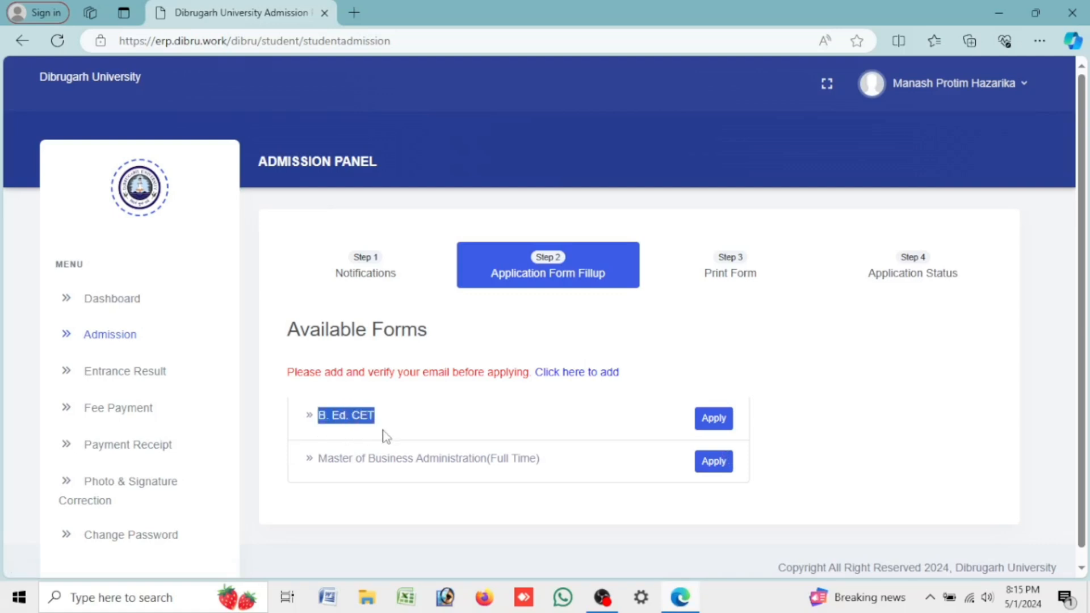
{"action": "left_click", "coordinate": [386, 437]}
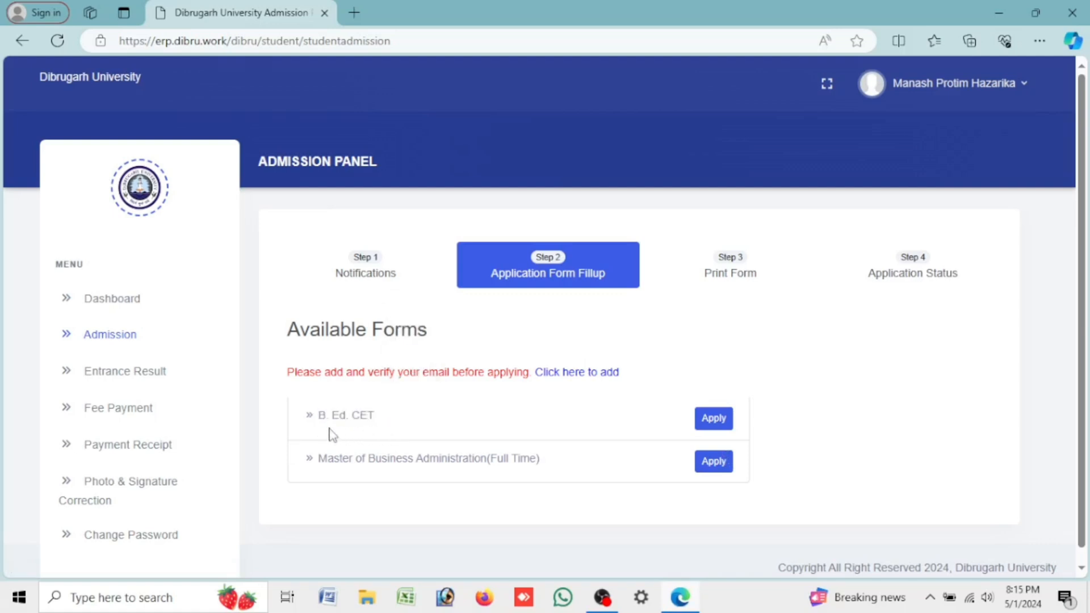
{"action": "left_click_drag", "start_coordinate": [321, 423], "coordinate": [377, 424]}
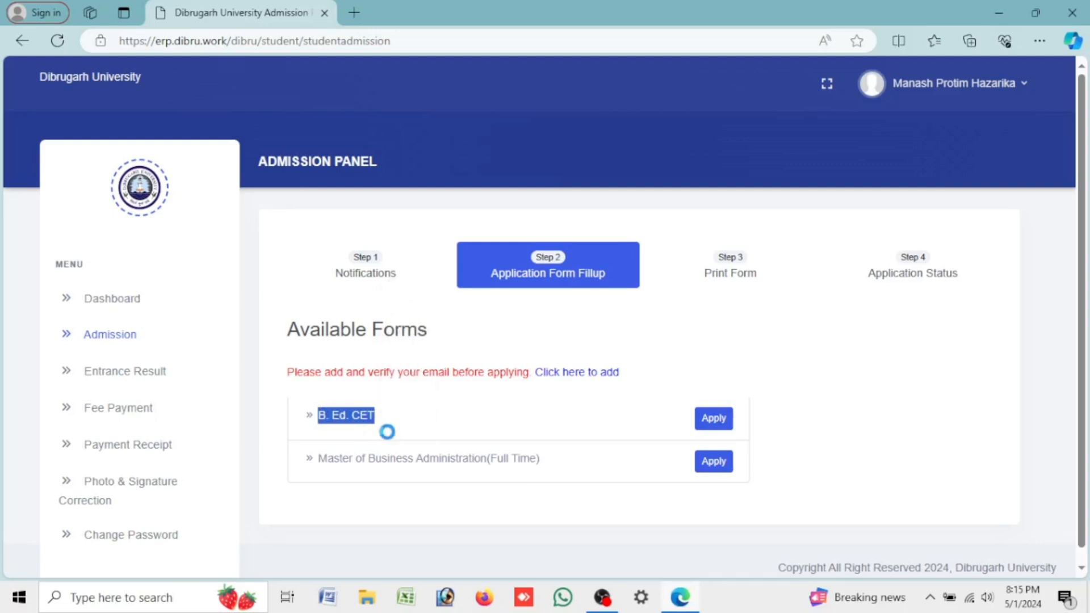
{"action": "left_click", "coordinate": [377, 430]}
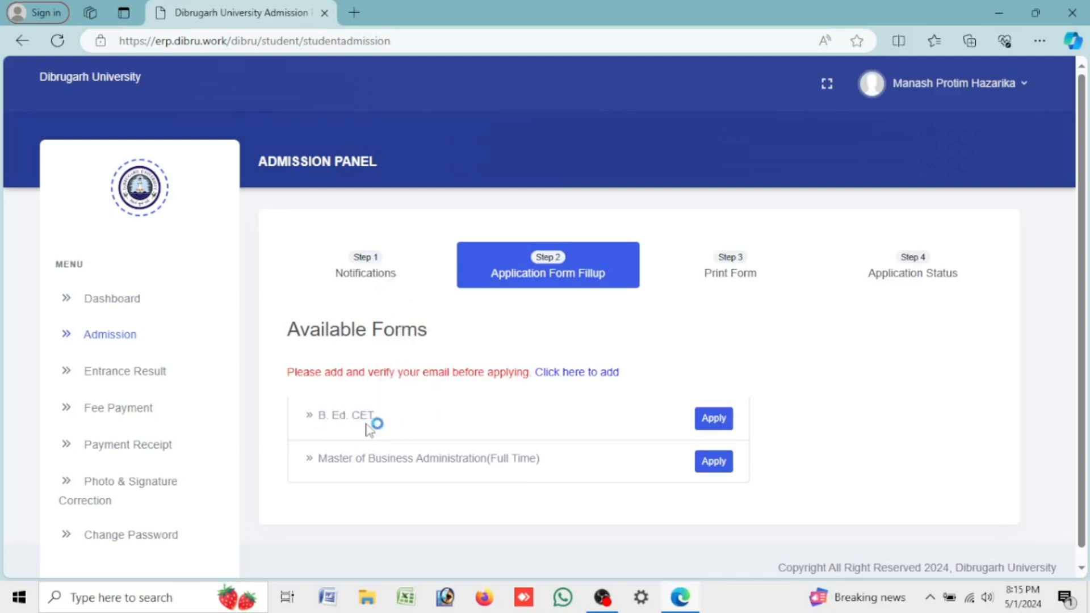
{"action": "left_click", "coordinate": [716, 419]}
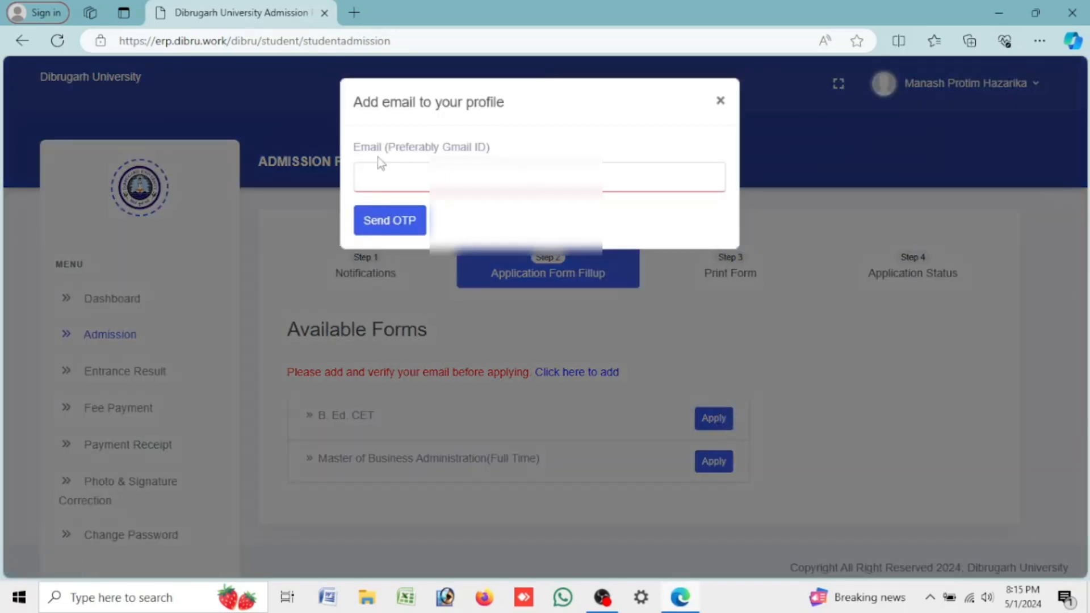
Enter the applicant's email address, request a one-time code, and ready the OTP field.
{"action": "left_click", "coordinate": [498, 170]}
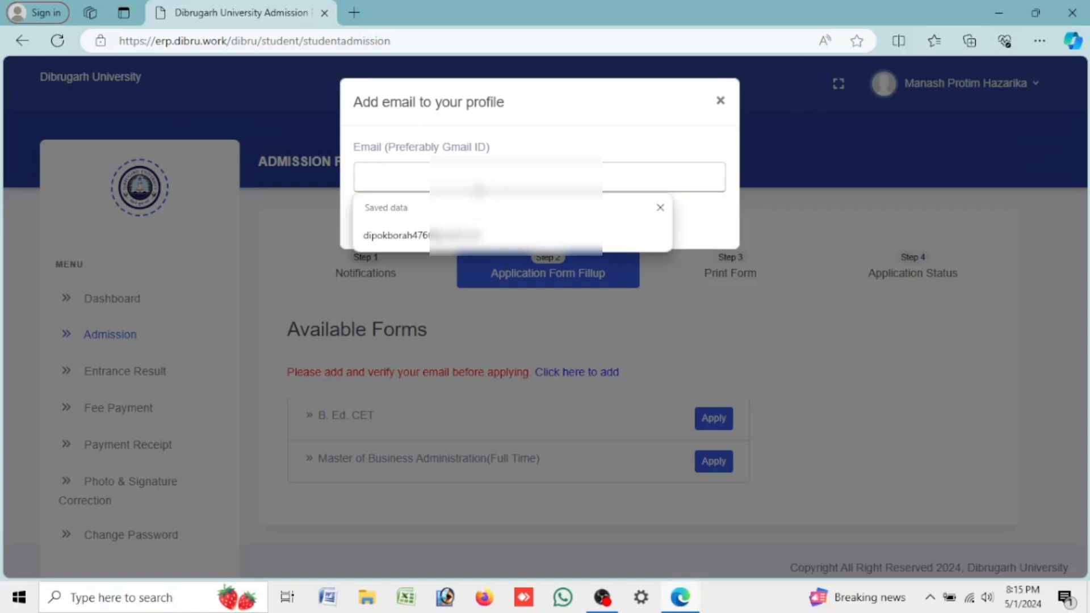
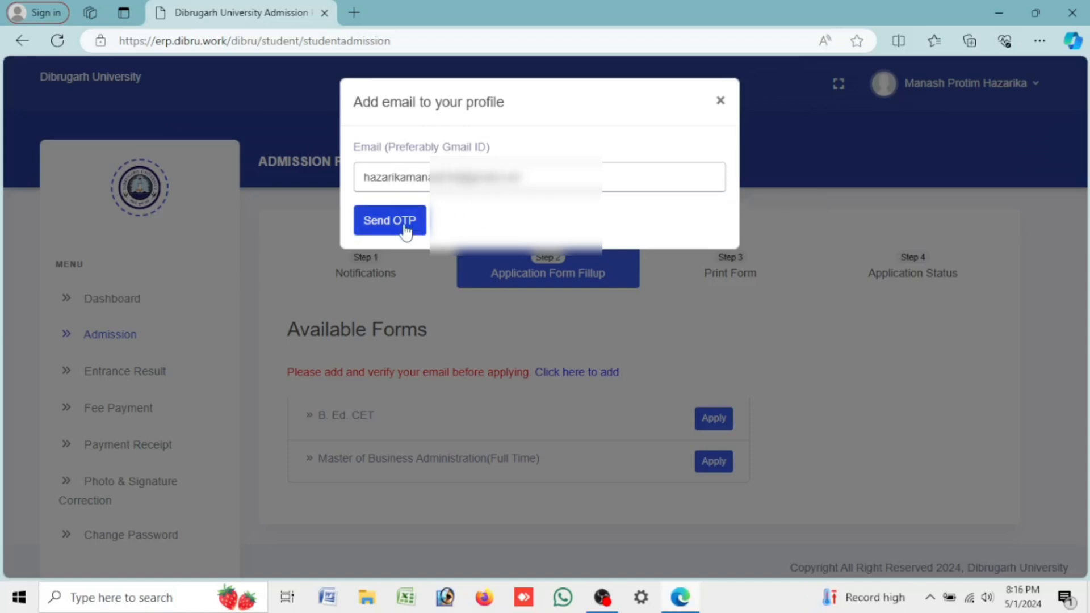
{"action": "left_click", "coordinate": [405, 229]}
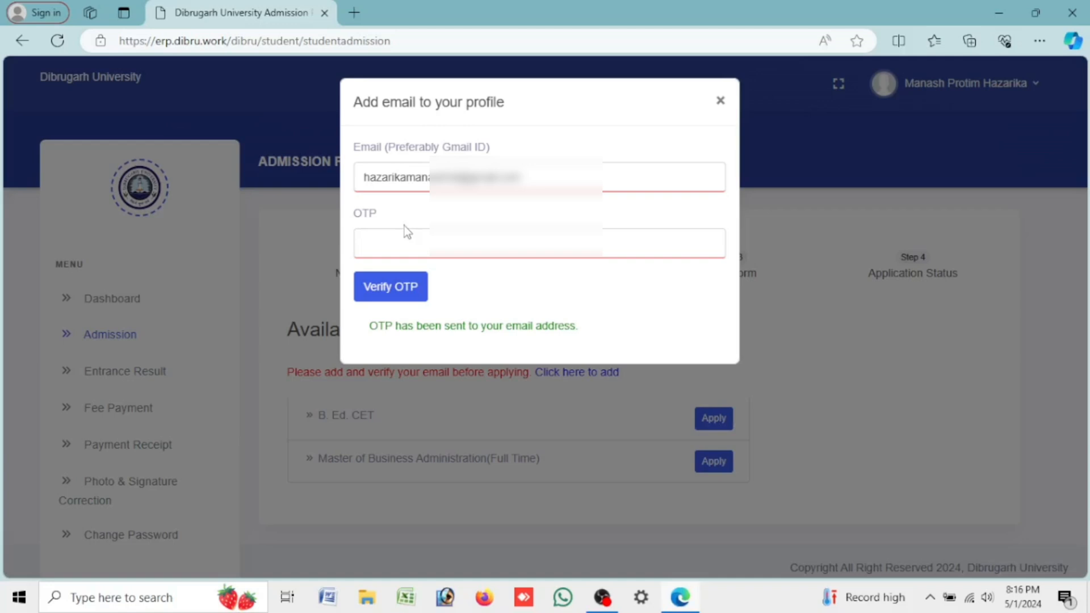
{"action": "left_click", "coordinate": [409, 232]}
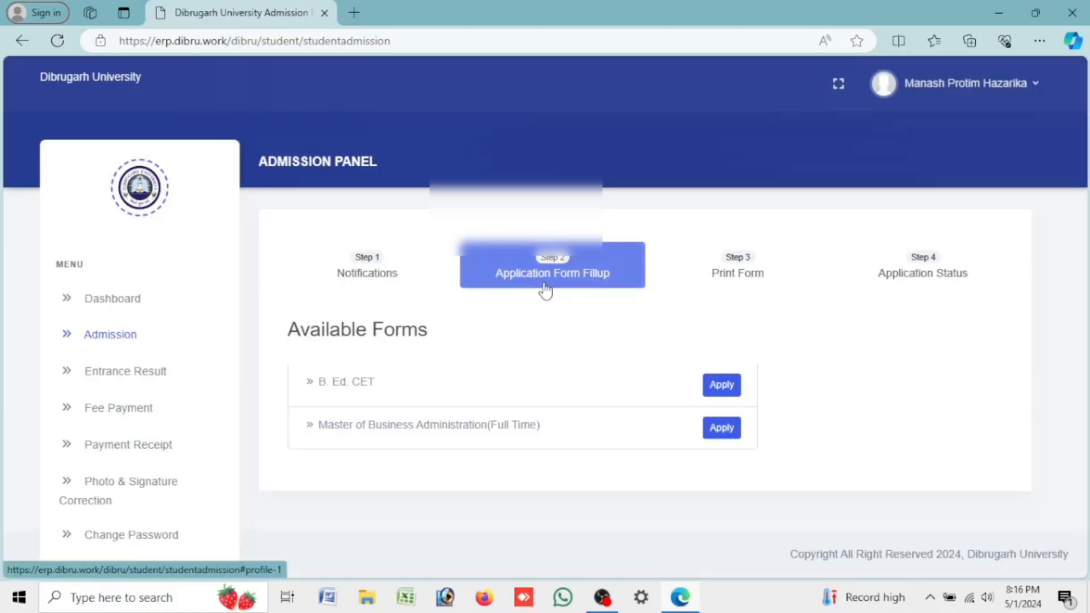
{"action": "left_click", "coordinate": [720, 388]}
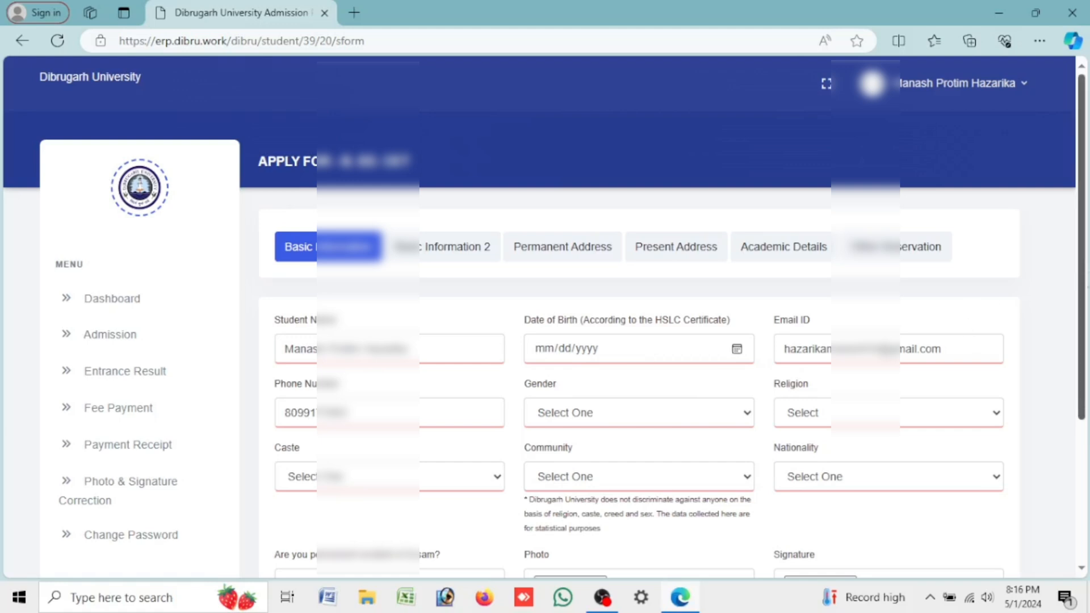
{"action": "scroll", "coordinate": [1085, 290], "scroll_direction": "down", "scroll_amount": 3}
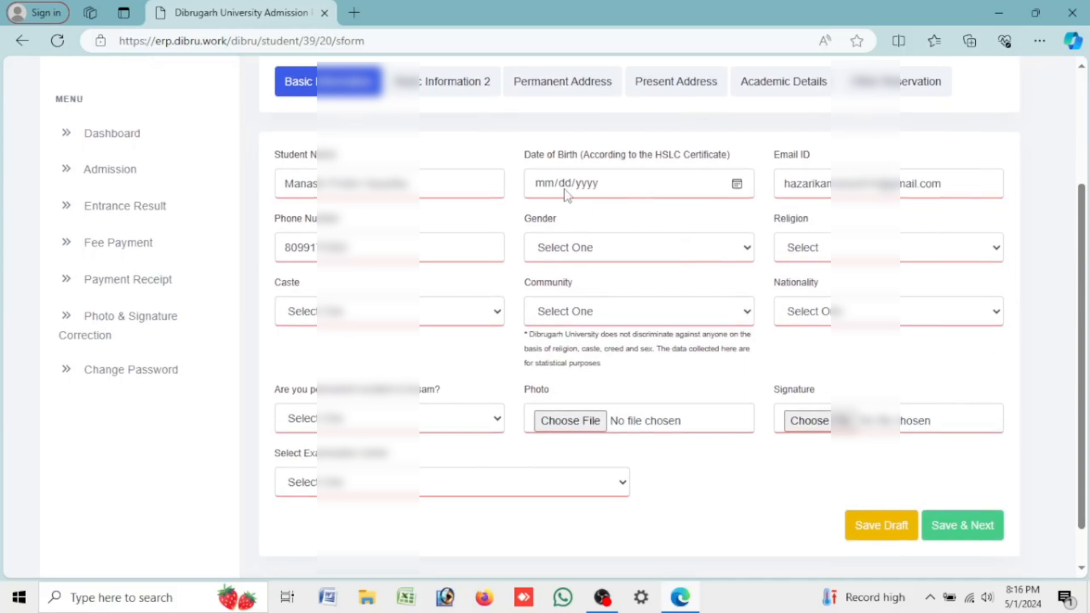
{"action": "left_click_drag", "start_coordinate": [522, 157], "coordinate": [726, 161]}
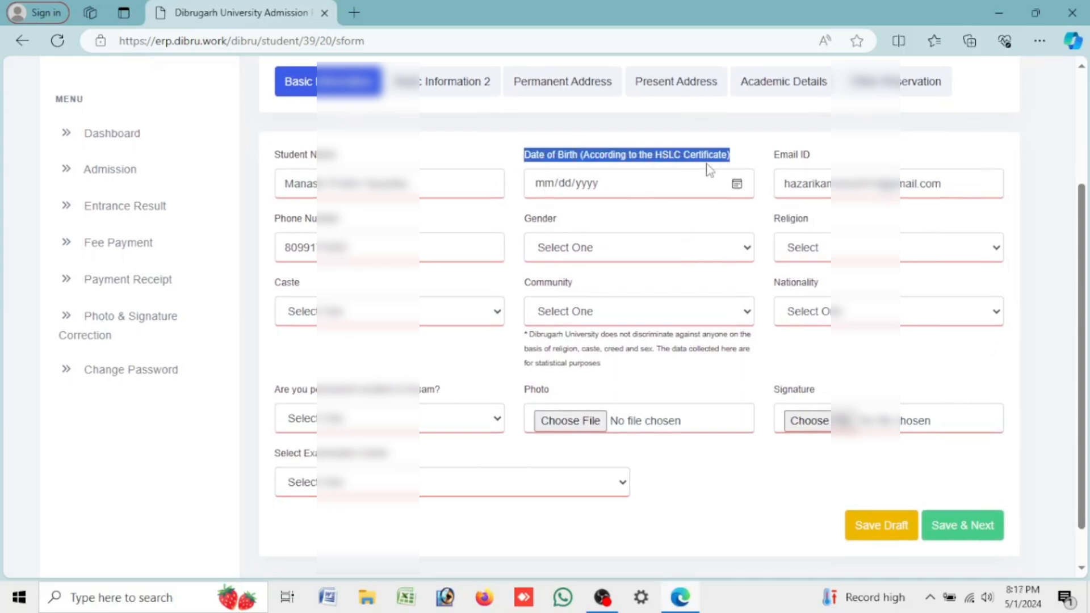
{"action": "left_click", "coordinate": [671, 173]}
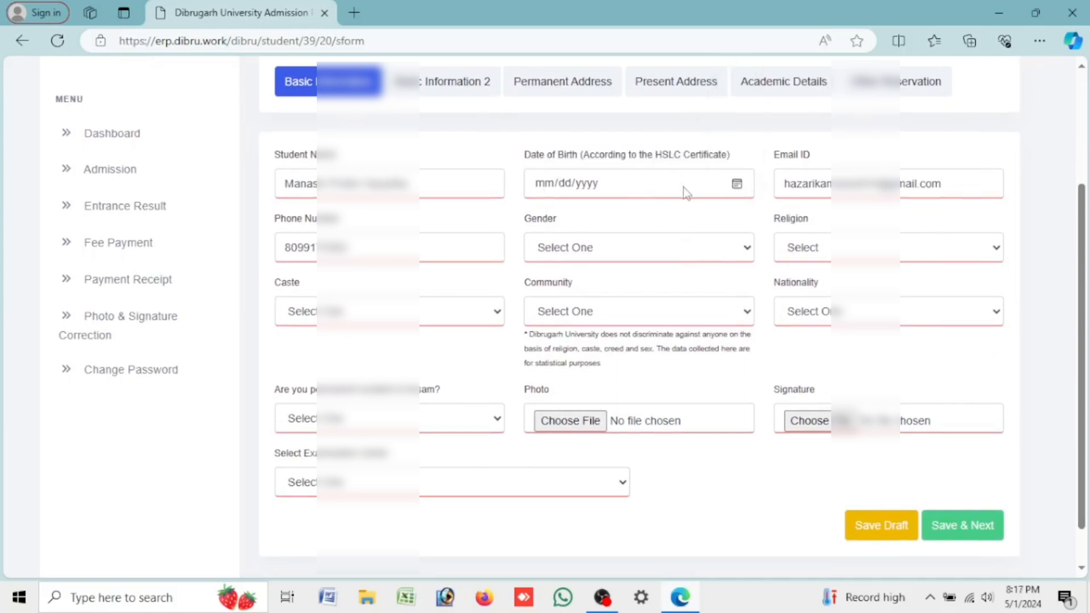
{"action": "left_click", "coordinate": [553, 188]}
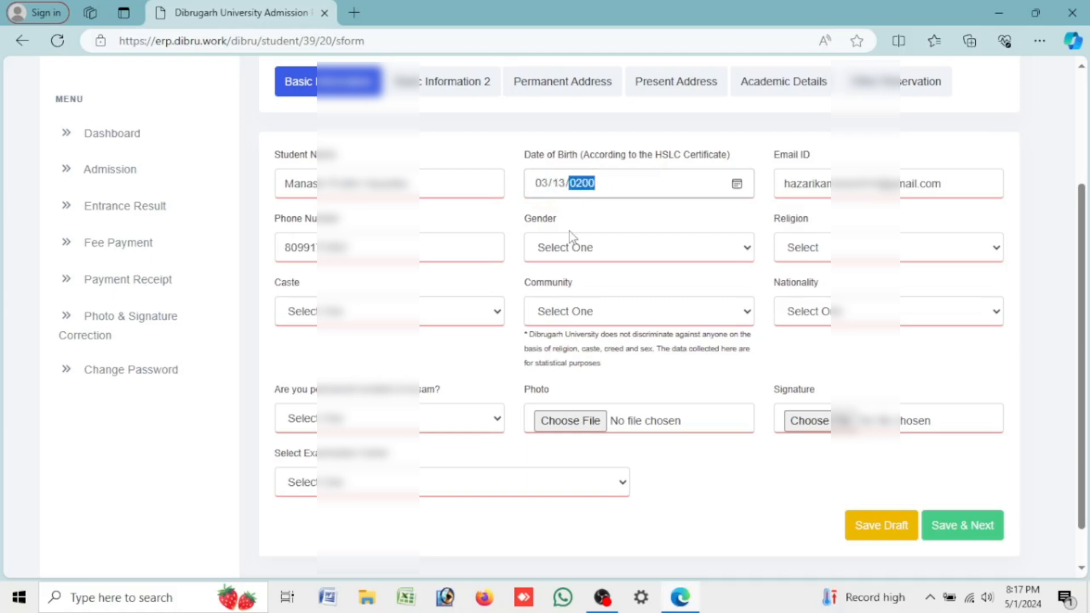
{"action": "left_click", "coordinate": [737, 188]}
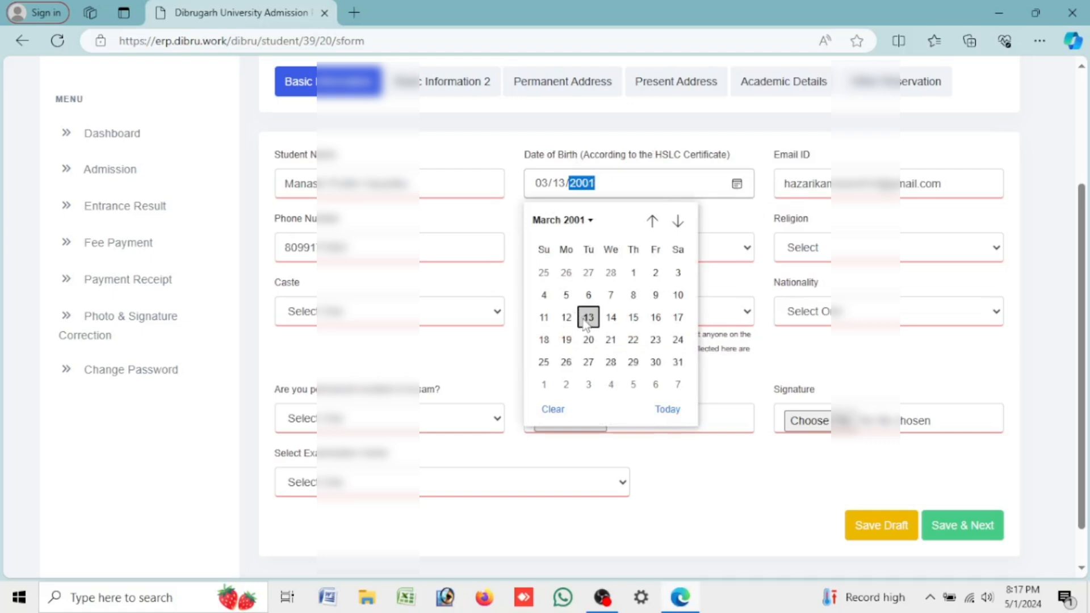
{"action": "left_click", "coordinate": [587, 318]}
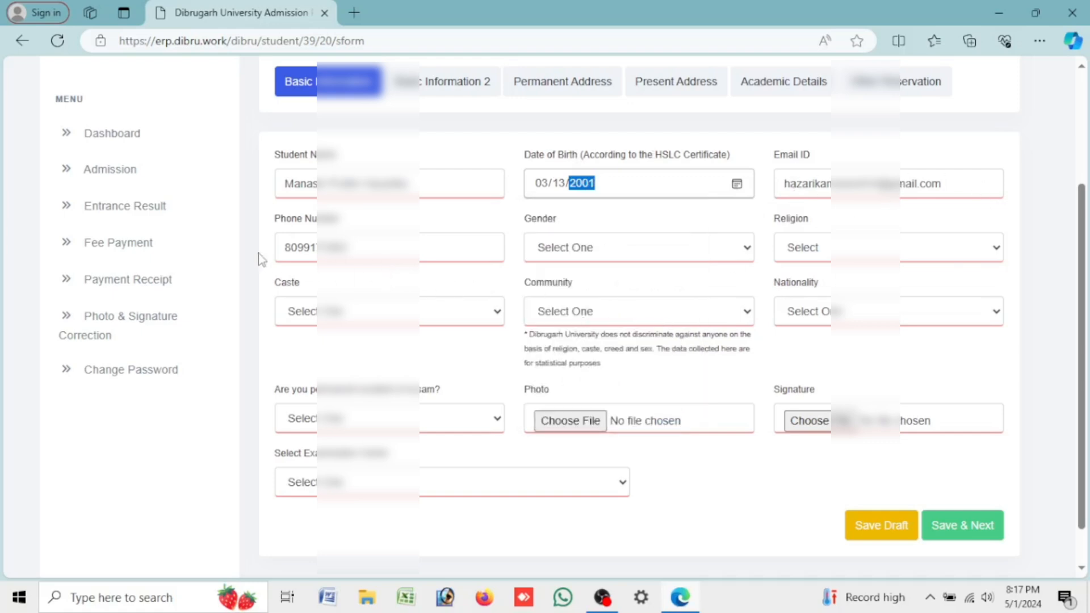
Set gender to Male, religion to Hinduism and caste to General.
{"action": "left_click", "coordinate": [575, 248]}
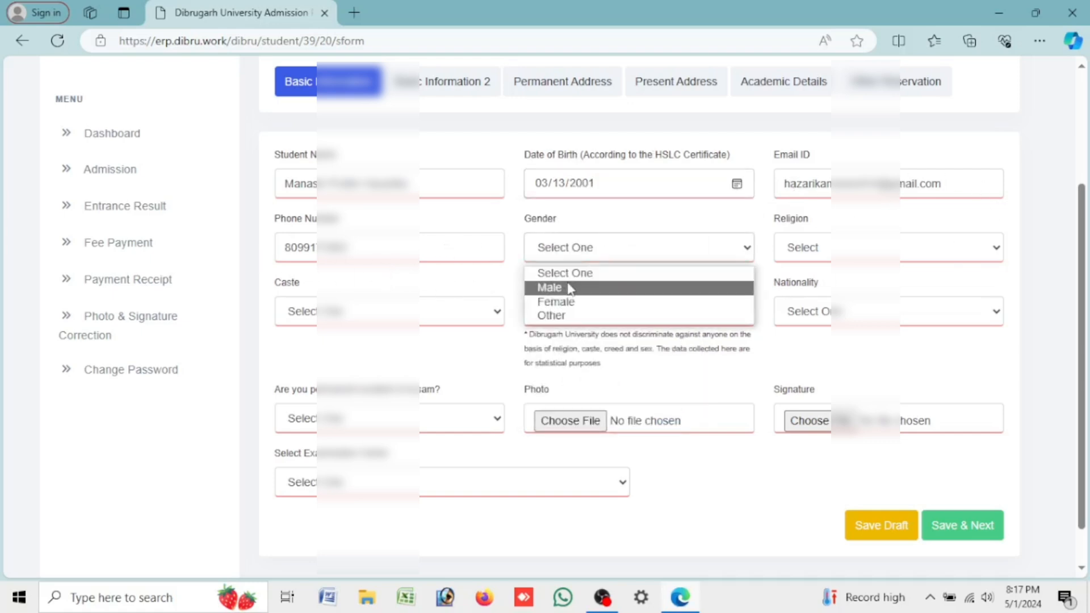
{"action": "left_click", "coordinate": [568, 285]}
{"action": "left_click", "coordinate": [868, 247]}
{"action": "left_click", "coordinate": [869, 288]}
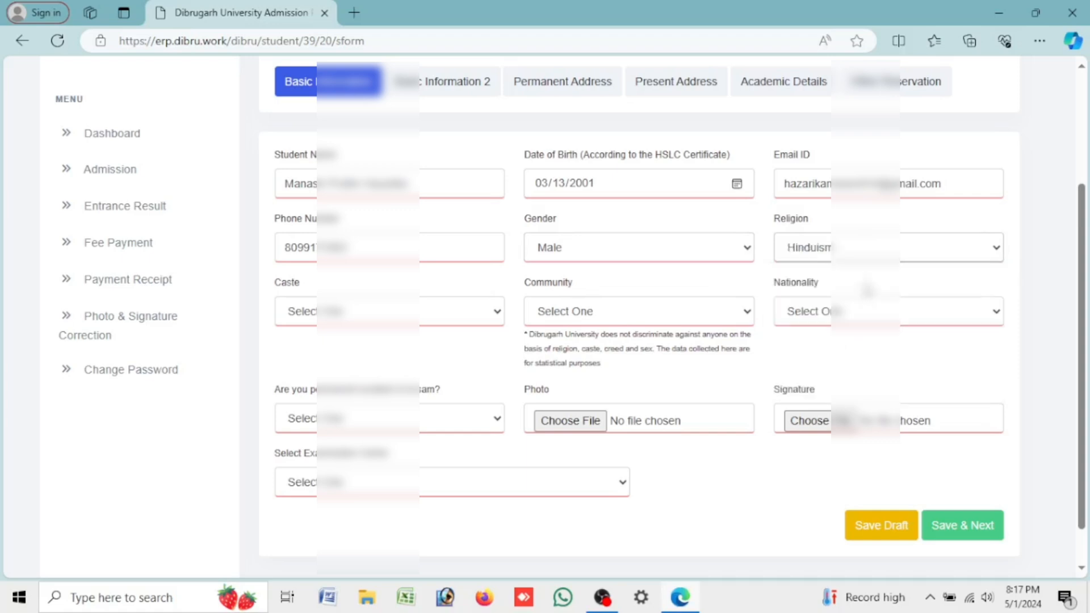
{"action": "left_click", "coordinate": [386, 314]}
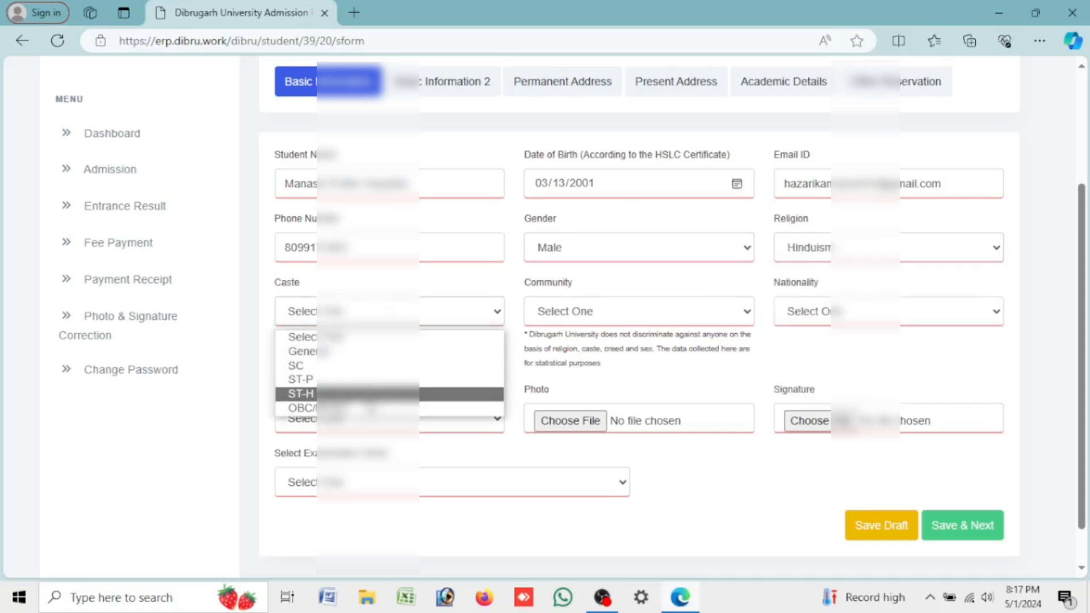
{"action": "left_click", "coordinate": [315, 354]}
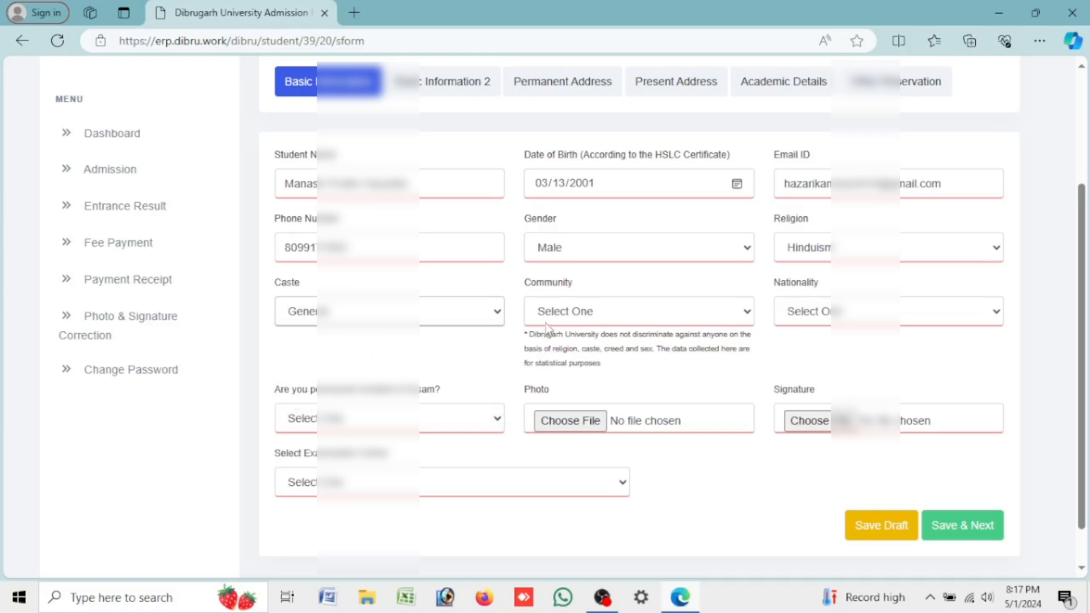
{"action": "left_click", "coordinate": [370, 322]}
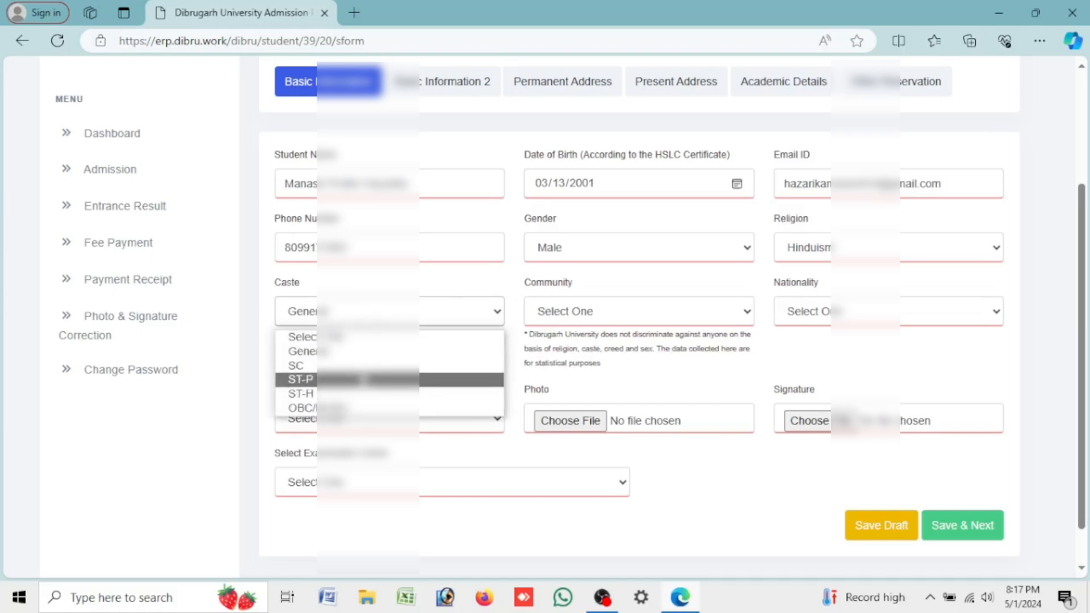
{"action": "left_click", "coordinate": [395, 350]}
Set community to None of the above and nationality to Indian.
{"action": "left_click_drag", "start_coordinate": [523, 290], "coordinate": [588, 290]}
{"action": "left_click", "coordinate": [588, 316]}
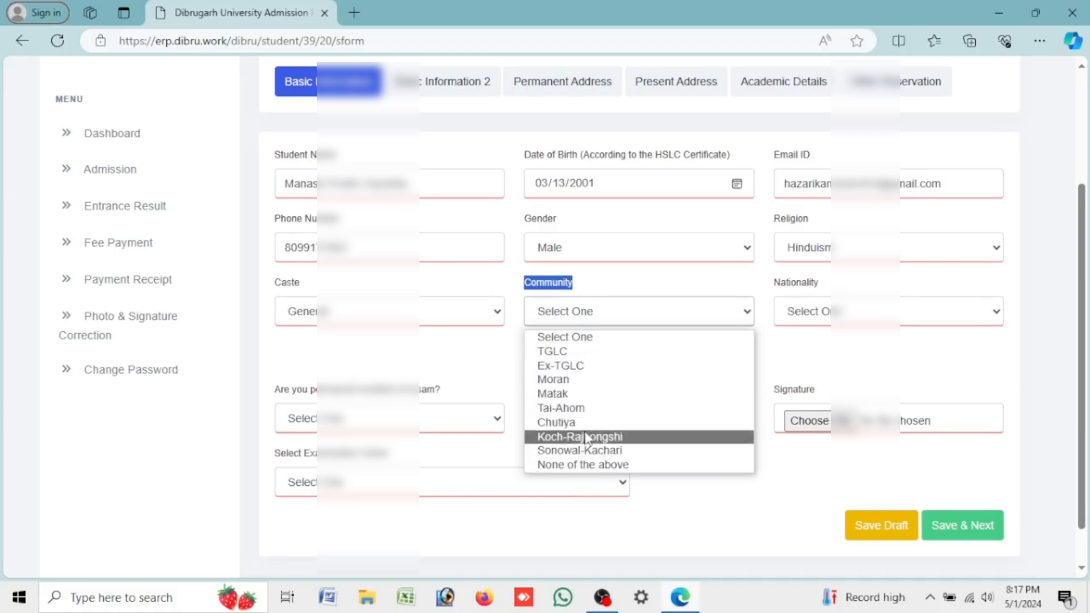
{"action": "left_click", "coordinate": [594, 469]}
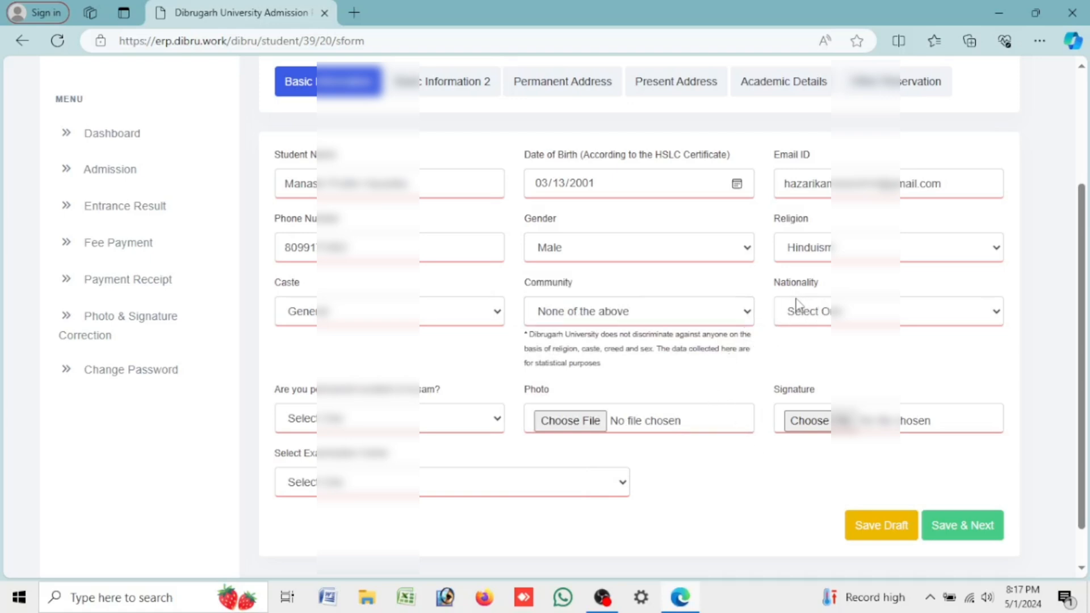
{"action": "left_click", "coordinate": [681, 317]}
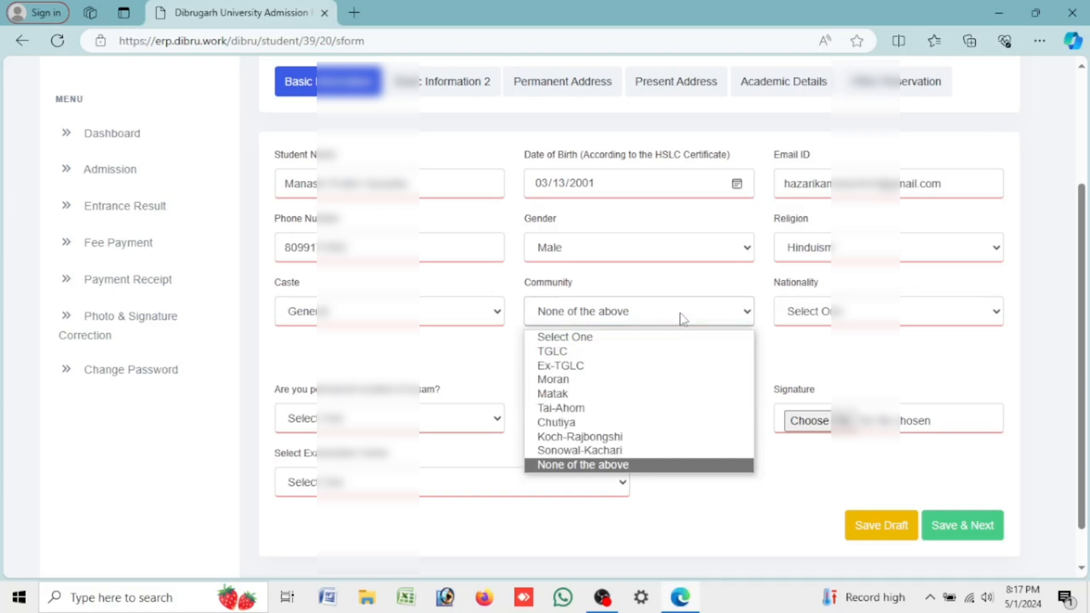
{"action": "left_click", "coordinate": [684, 319]}
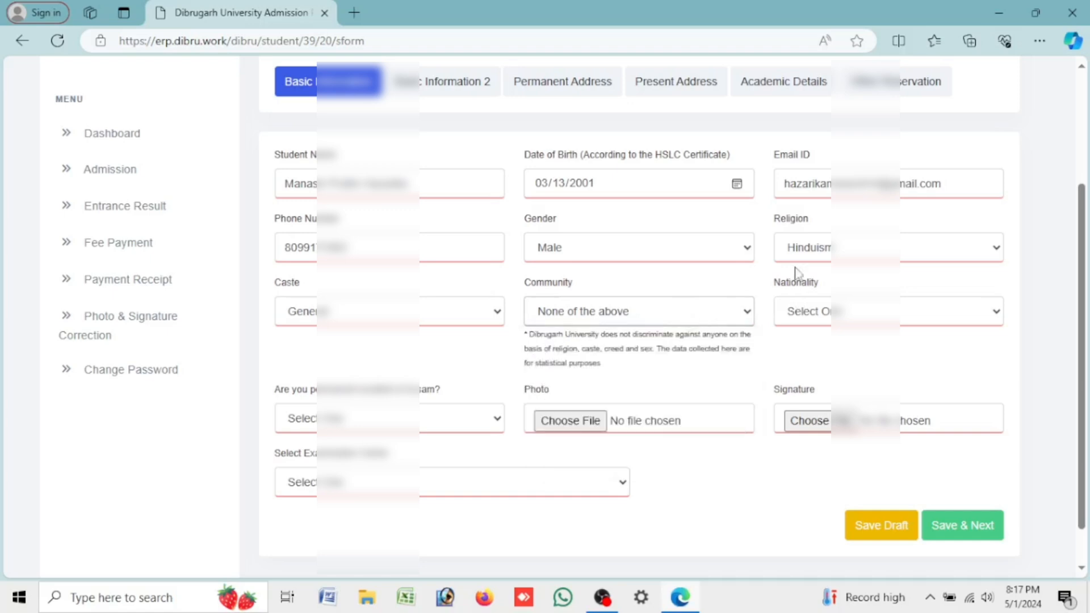
{"action": "left_click", "coordinate": [804, 314]}
{"action": "left_click", "coordinate": [804, 352]}
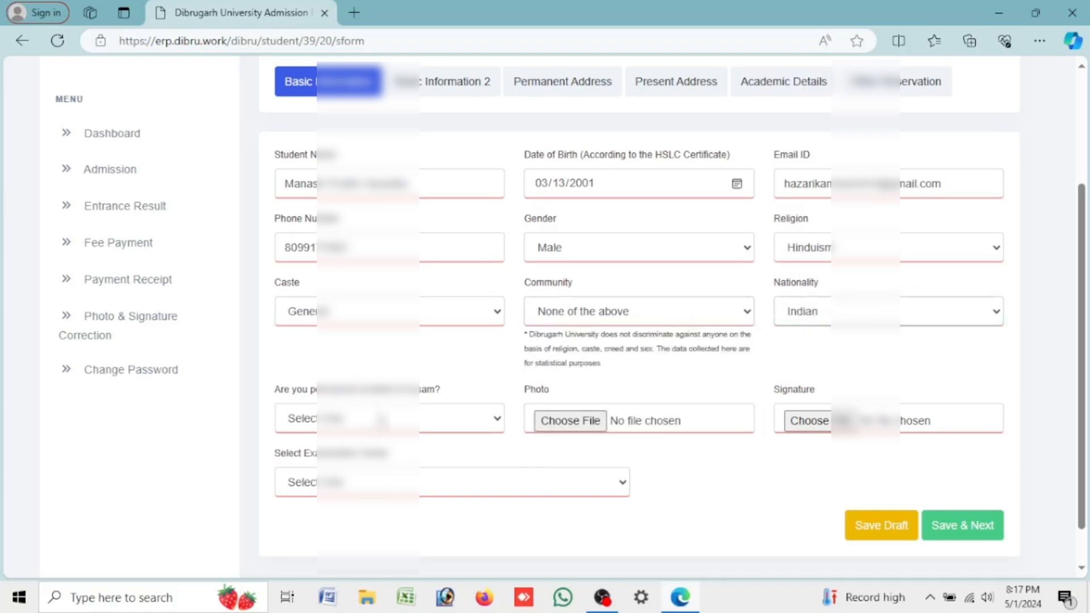
{"action": "left_click", "coordinate": [382, 420]}
Keep Yes as the answer to the Assam residency question.
{"action": "left_click", "coordinate": [392, 458]}
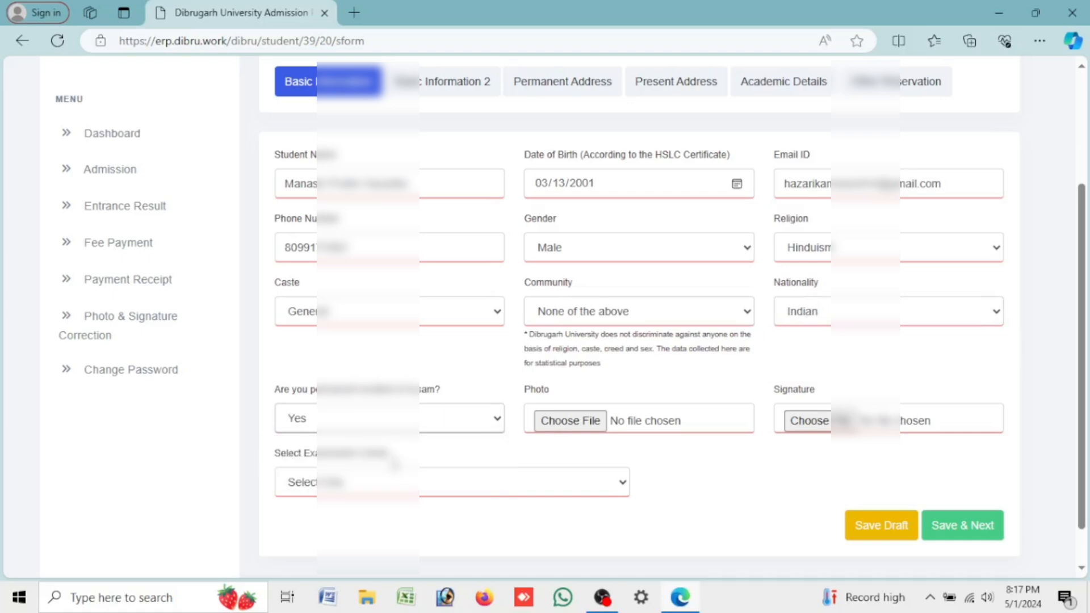
{"action": "left_click", "coordinate": [380, 429]}
{"action": "left_click", "coordinate": [323, 400]}
{"action": "left_click_drag", "start_coordinate": [280, 396], "coordinate": [433, 402]}
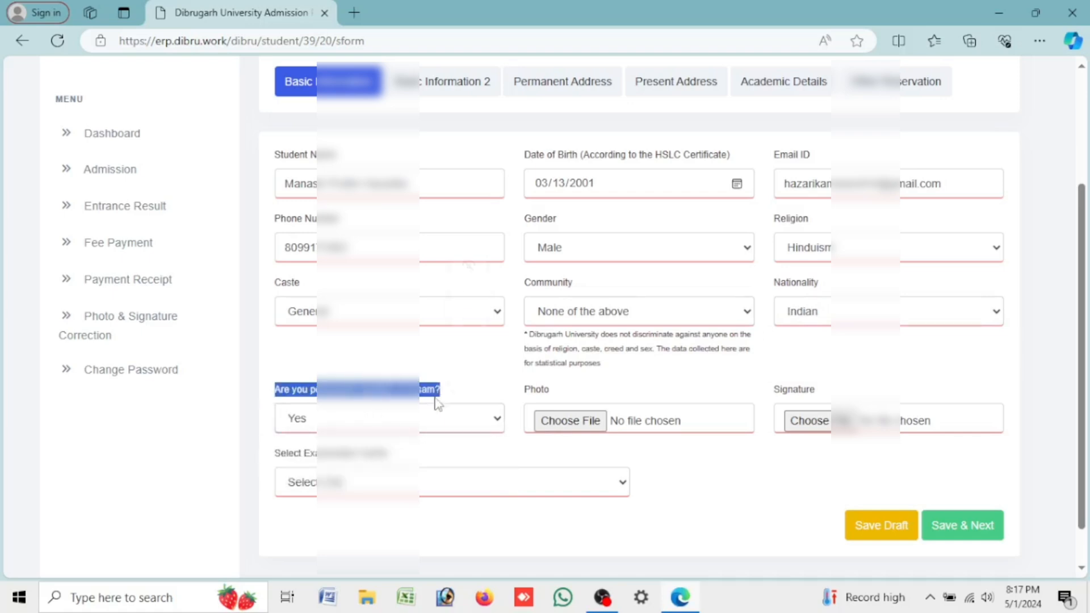
{"action": "left_click", "coordinate": [410, 423]}
{"action": "left_click", "coordinate": [419, 466]}
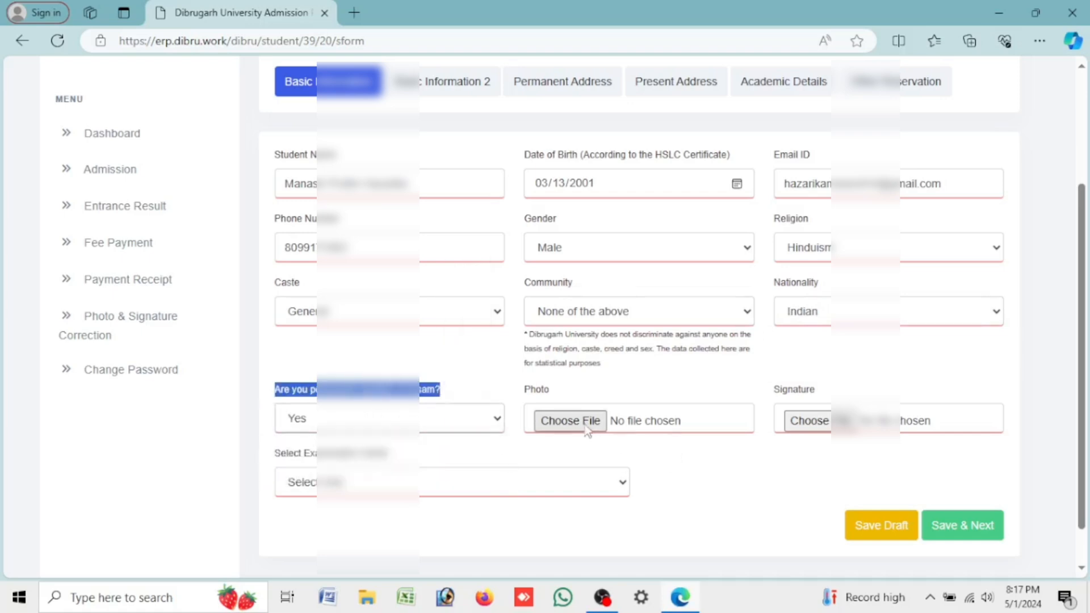
{"action": "left_click", "coordinate": [781, 397]}
Attach the blue-background photo from the applicant's folder on drive E as the Photo.
{"action": "left_click", "coordinate": [636, 423]}
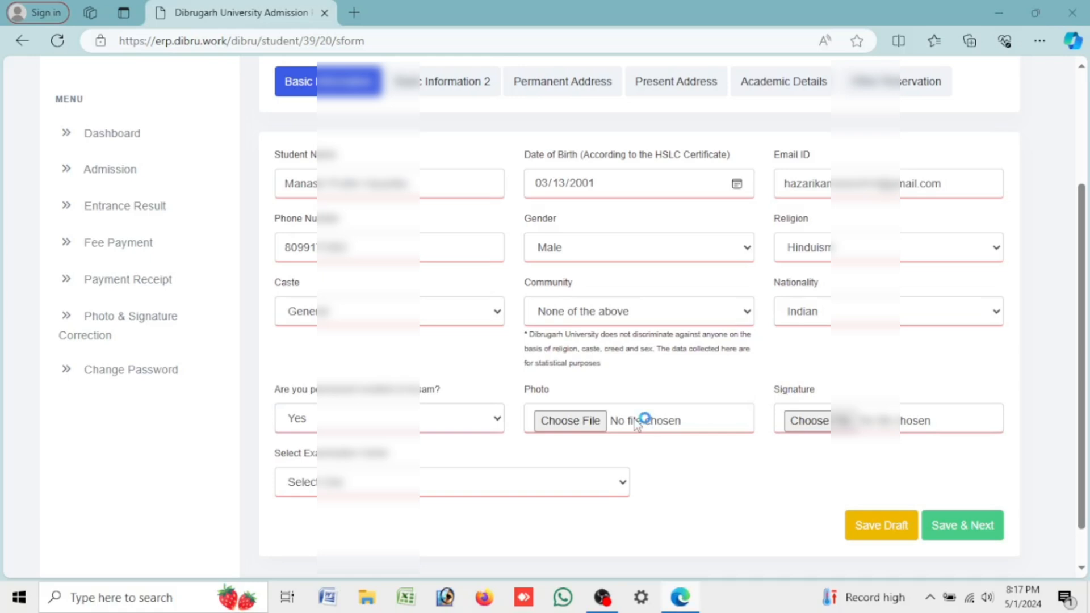
{"action": "left_click", "coordinate": [517, 364]}
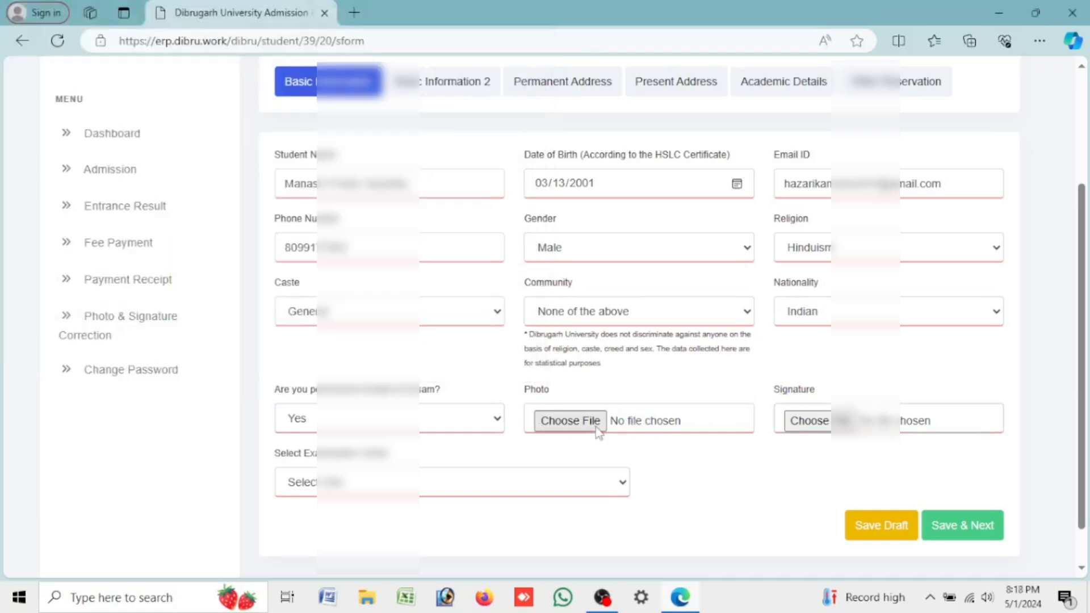
{"action": "left_click", "coordinate": [582, 420]}
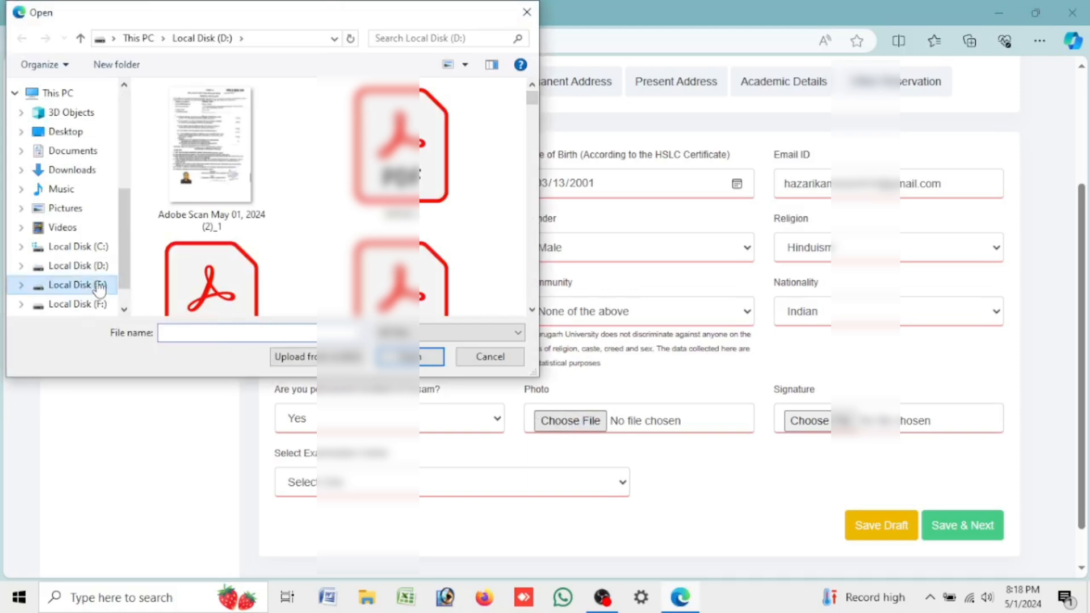
{"action": "left_click", "coordinate": [100, 287]}
{"action": "scroll", "coordinate": [386, 244], "scroll_direction": "down", "scroll_amount": 1}
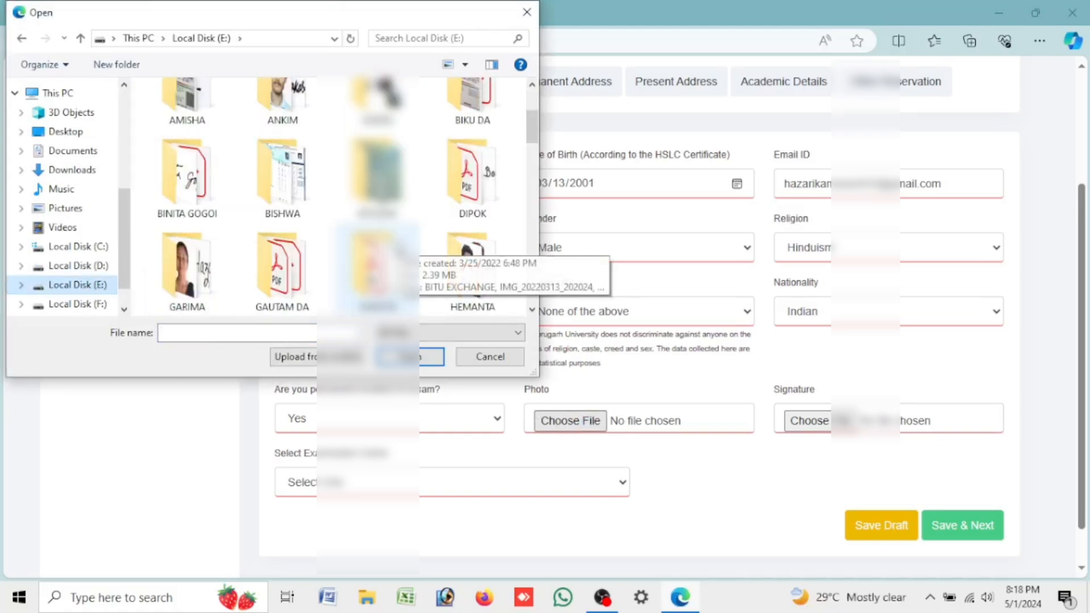
{"action": "scroll", "coordinate": [398, 249], "scroll_direction": "down", "scroll_amount": 1}
{"action": "scroll", "coordinate": [378, 255], "scroll_direction": "down", "scroll_amount": 1}
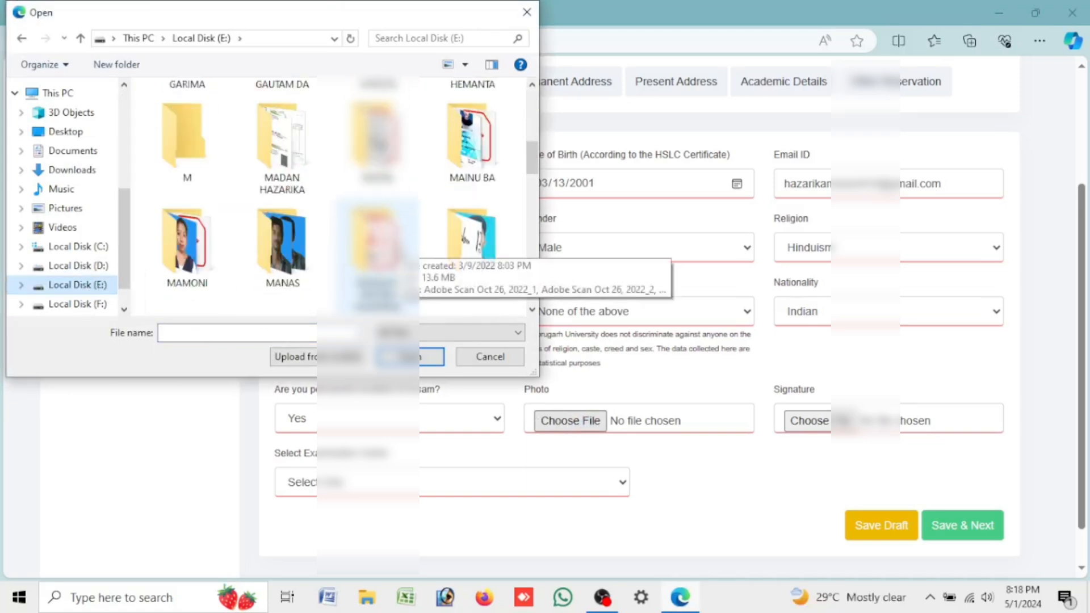
{"action": "double_click", "coordinate": [378, 252]}
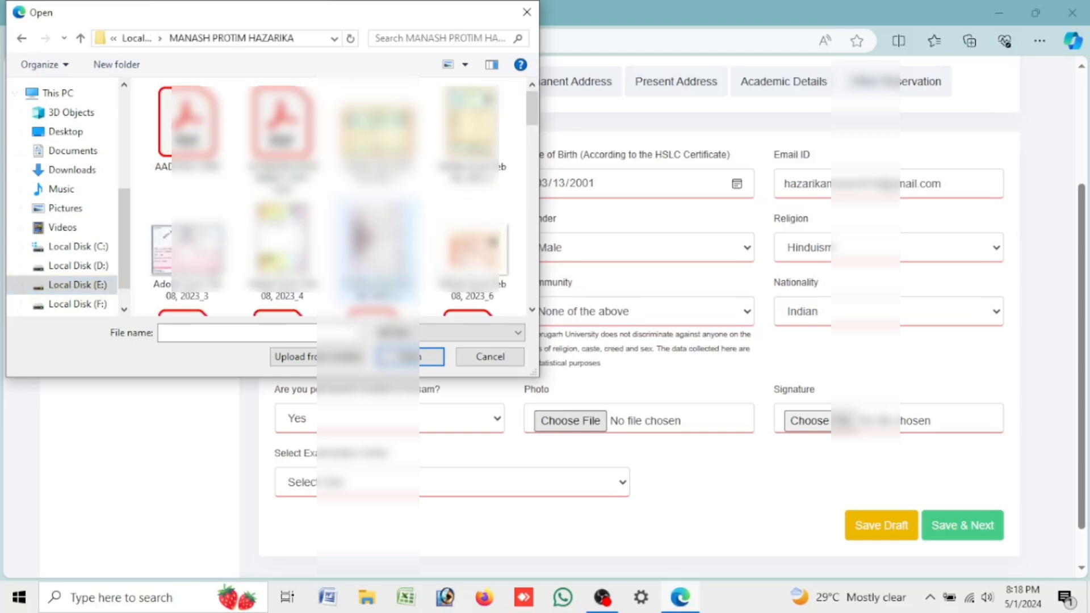
{"action": "scroll", "coordinate": [377, 253], "scroll_direction": "down", "scroll_amount": 4}
{"action": "scroll", "coordinate": [398, 198], "scroll_direction": "down", "scroll_amount": 3}
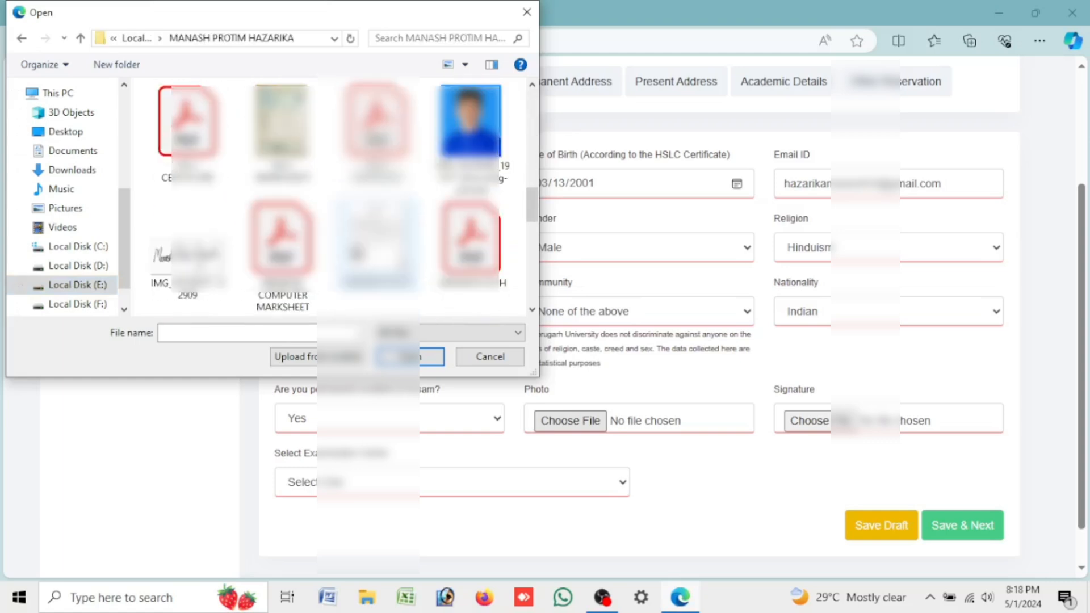
{"action": "left_click", "coordinate": [471, 122]}
{"action": "left_click", "coordinate": [431, 357]}
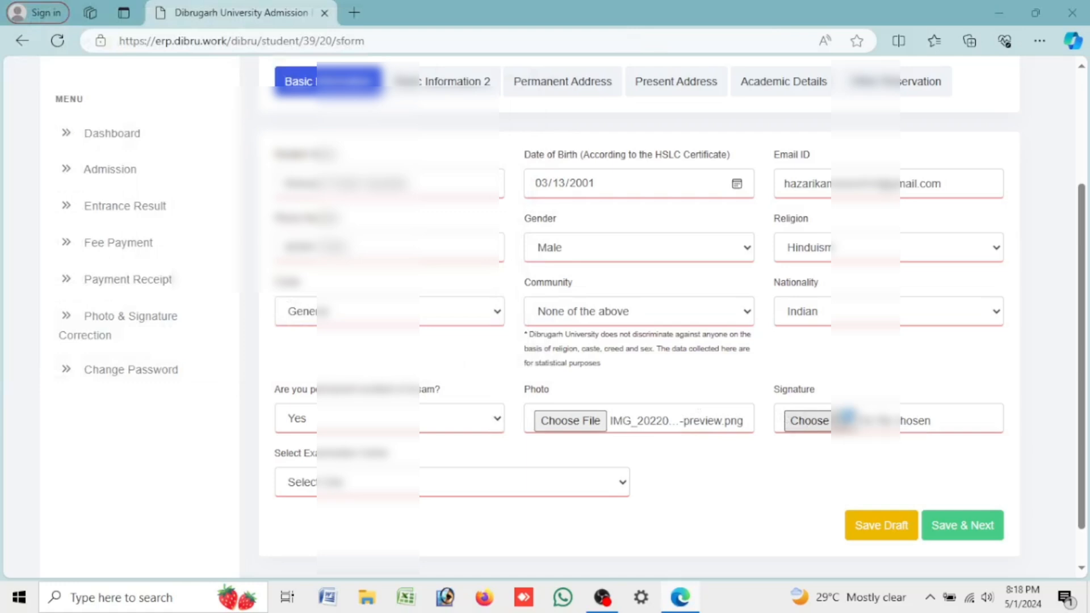
Attach IMG_20230207_182909 as the Signature image.
{"action": "left_click", "coordinate": [846, 419]}
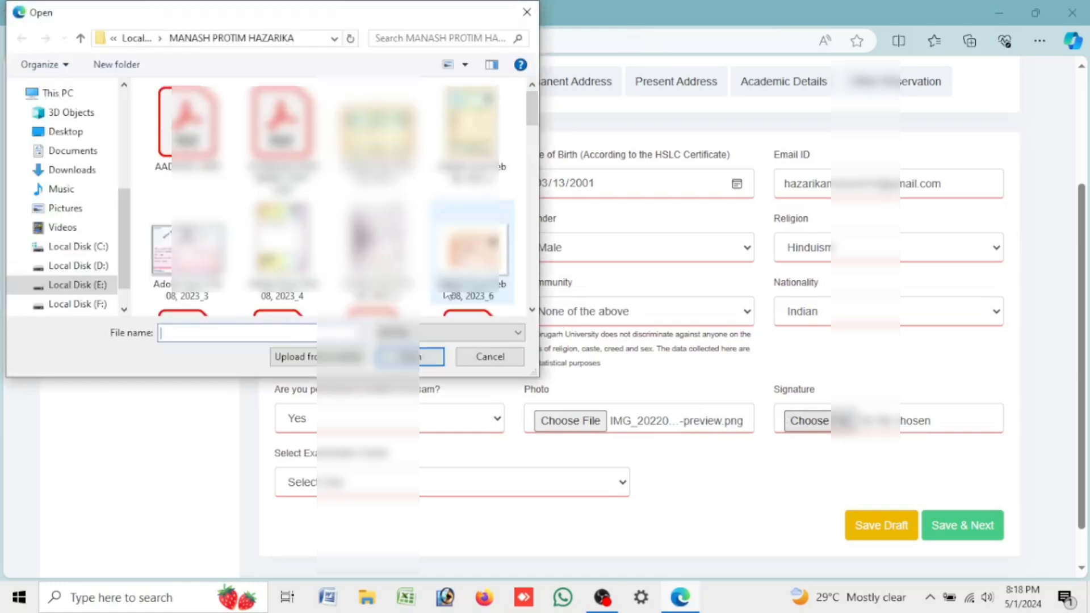
{"action": "scroll", "coordinate": [447, 296], "scroll_direction": "down", "scroll_amount": 3}
{"action": "scroll", "coordinate": [446, 295], "scroll_direction": "down", "scroll_amount": 3}
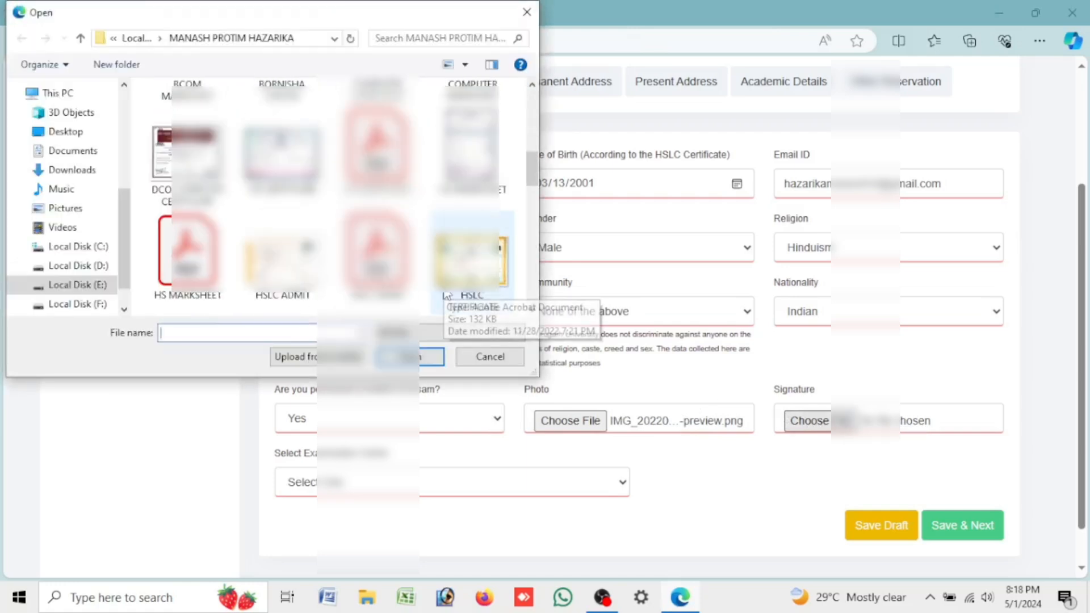
{"action": "left_click", "coordinate": [187, 148]}
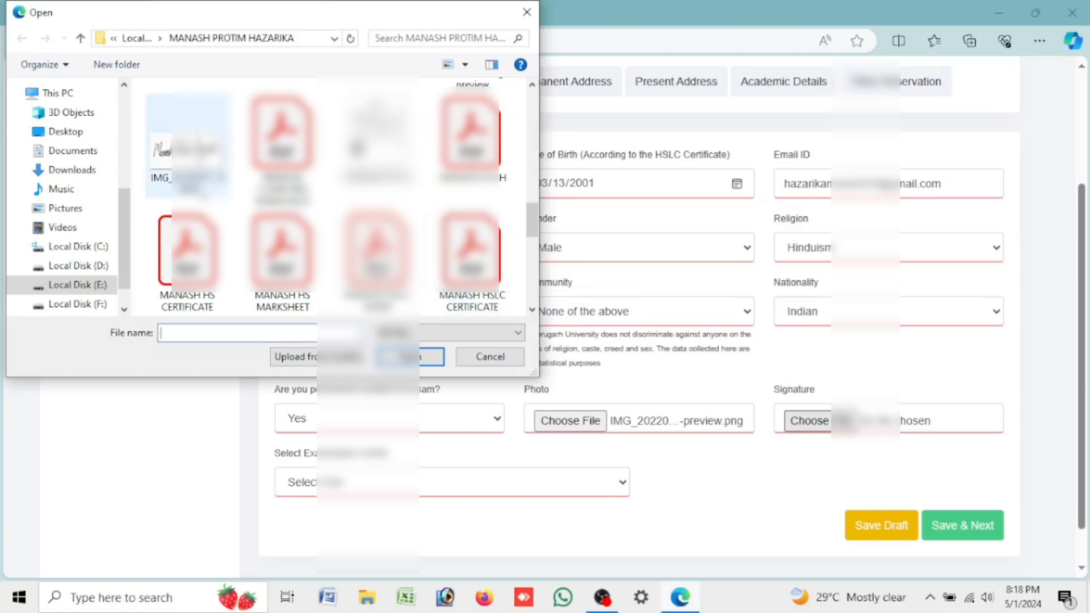
{"action": "left_click", "coordinate": [397, 358]}
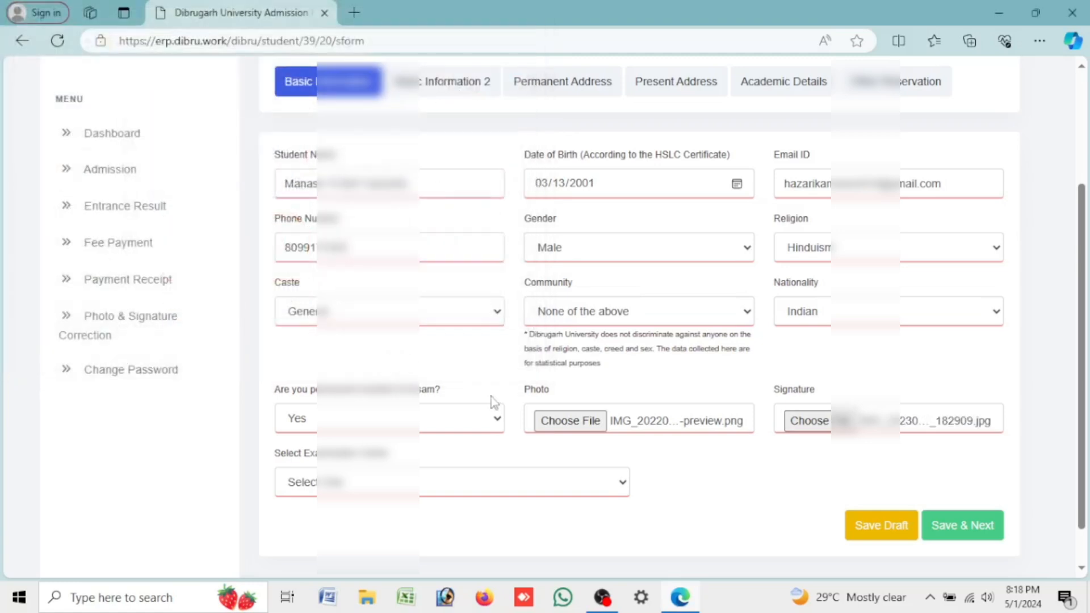
Choose Jorhat from the Select Examination Centre dropdown.
{"action": "left_click_drag", "start_coordinate": [288, 461], "coordinate": [392, 457]}
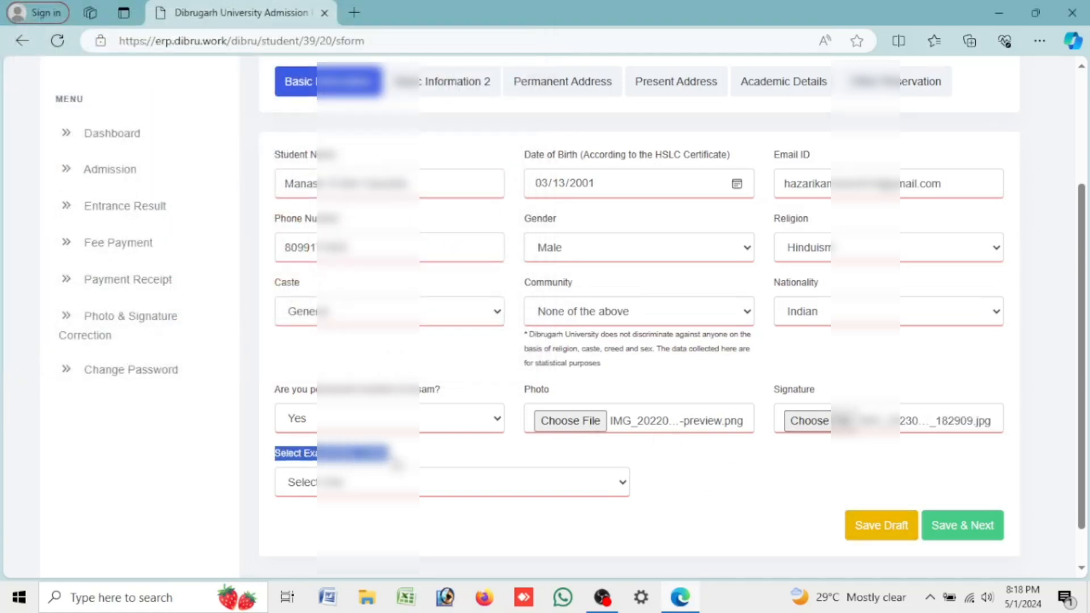
{"action": "left_click", "coordinate": [448, 482]}
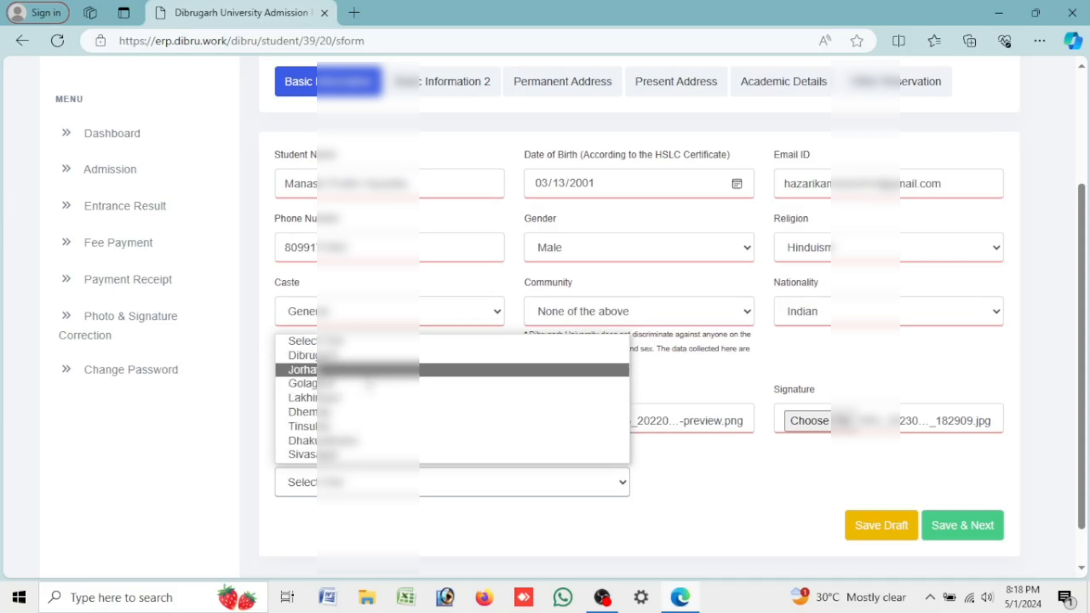
{"action": "left_click", "coordinate": [369, 369]}
{"action": "left_click", "coordinate": [409, 520]}
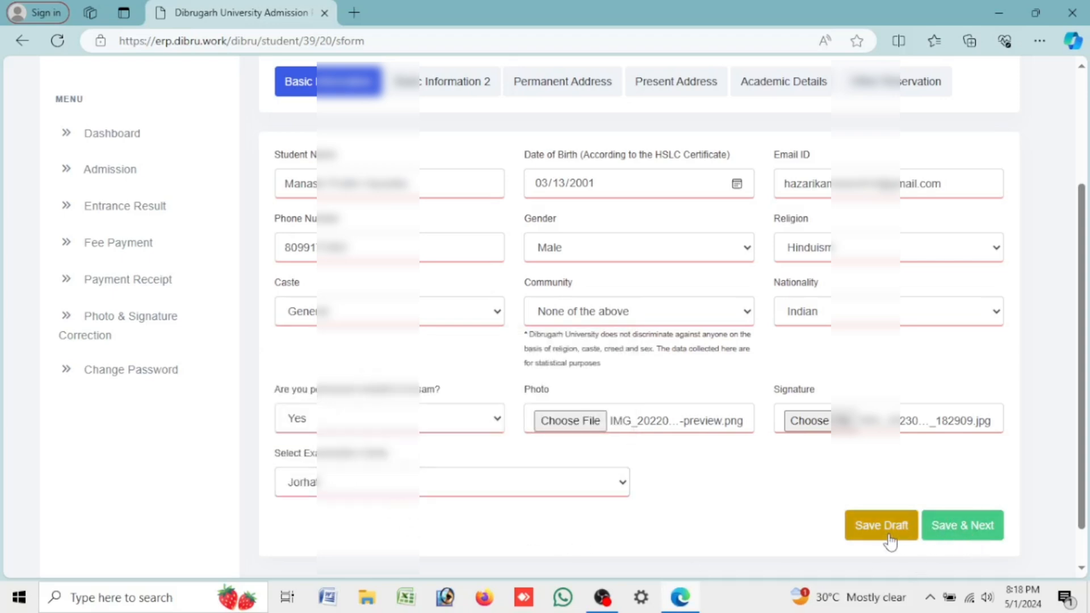
Save the basic information and answer No to 'Are You Employed'.
{"action": "left_click", "coordinate": [997, 532]}
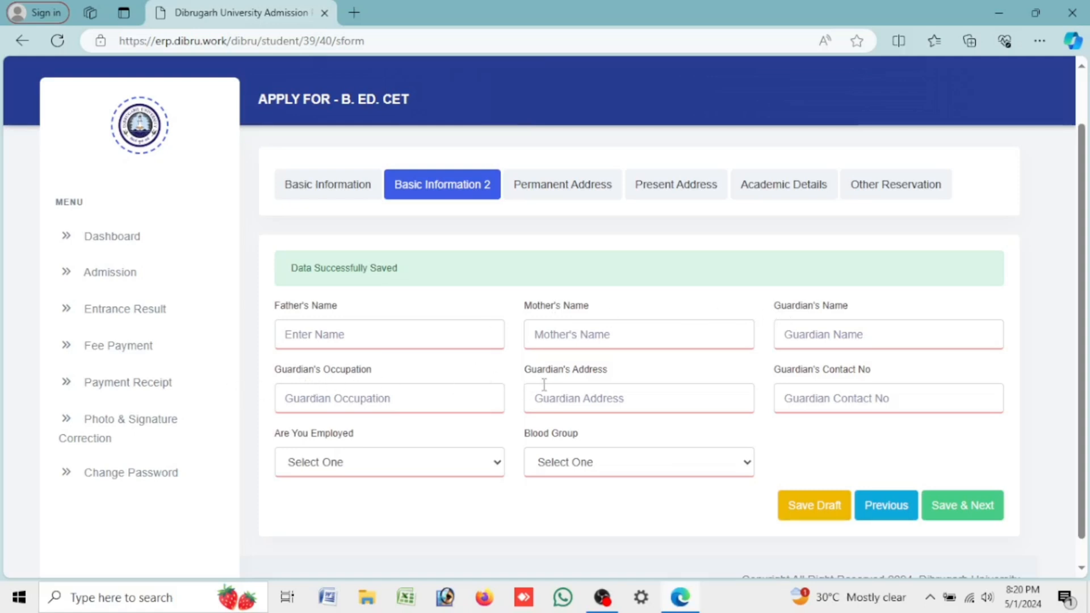
{"action": "left_click_drag", "start_coordinate": [771, 376], "coordinate": [873, 368]}
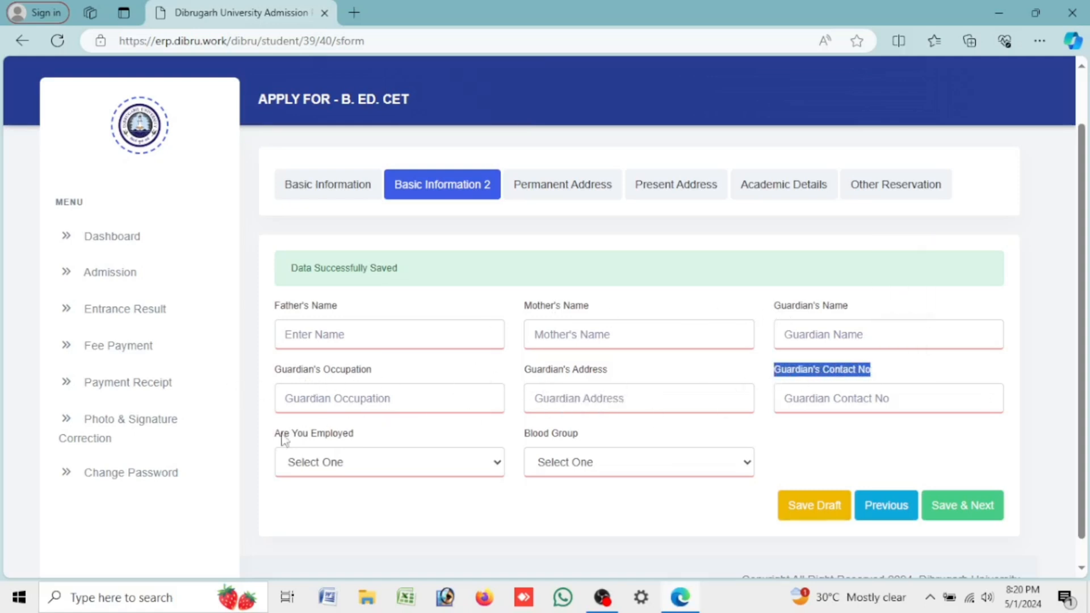
{"action": "left_click_drag", "start_coordinate": [272, 440], "coordinate": [357, 444]}
{"action": "left_click", "coordinate": [344, 461]}
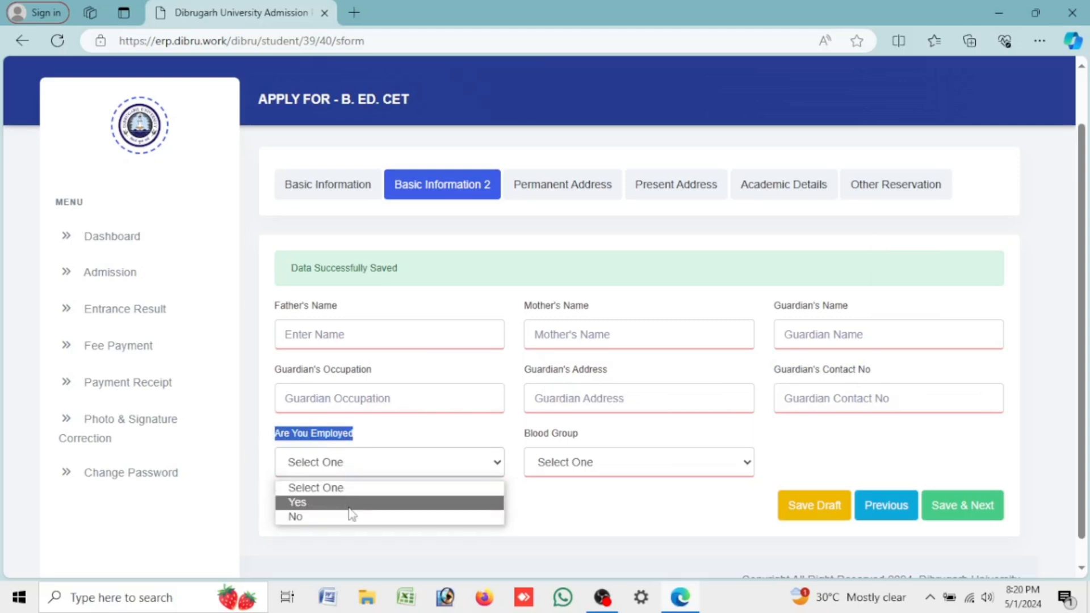
{"action": "left_click", "coordinate": [345, 517]}
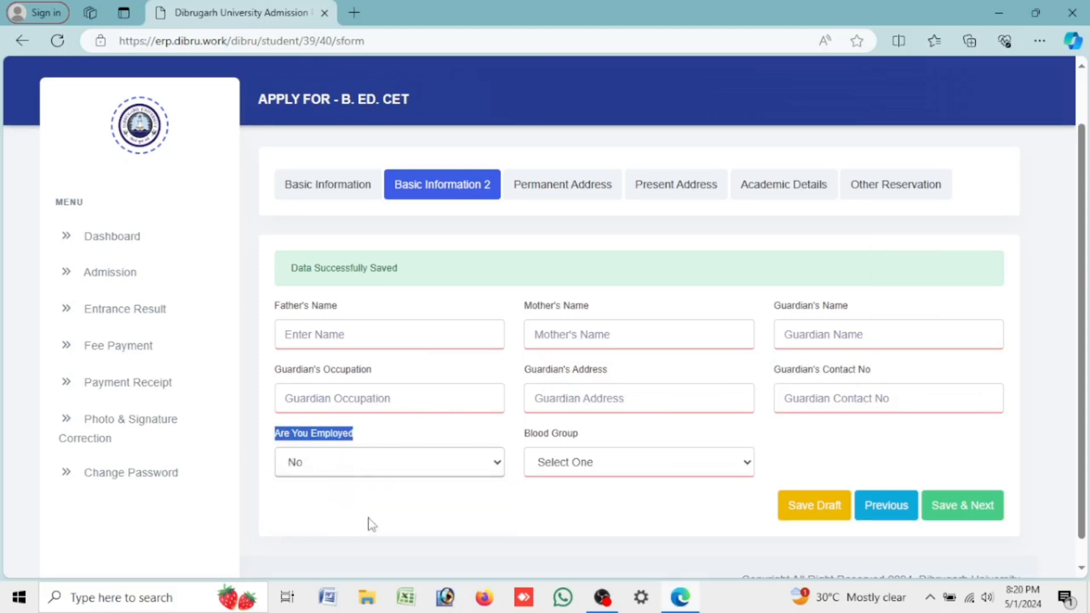
{"action": "left_click", "coordinate": [519, 446]}
Set the blood group to AB+.
{"action": "left_click_drag", "start_coordinate": [517, 442], "coordinate": [619, 445]}
{"action": "left_click", "coordinate": [597, 462]}
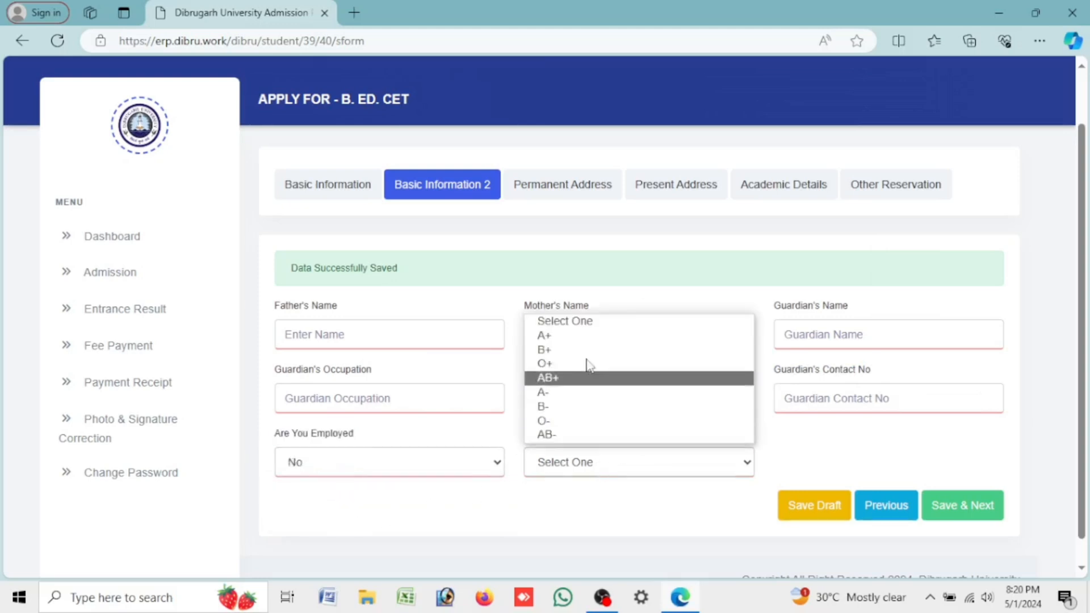
{"action": "left_click", "coordinate": [574, 379]}
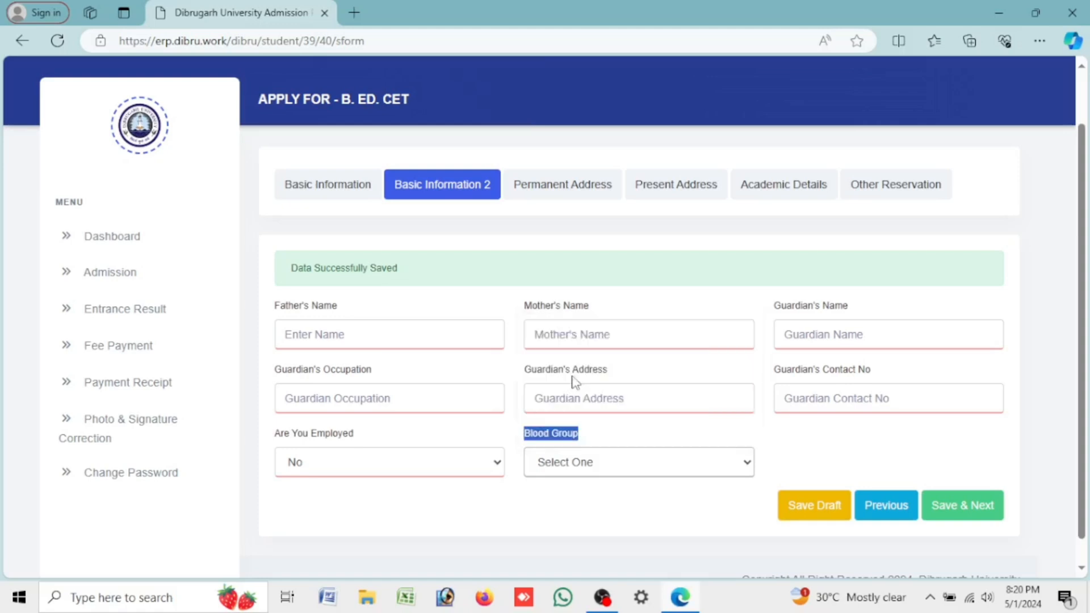
{"action": "left_click", "coordinate": [583, 461]}
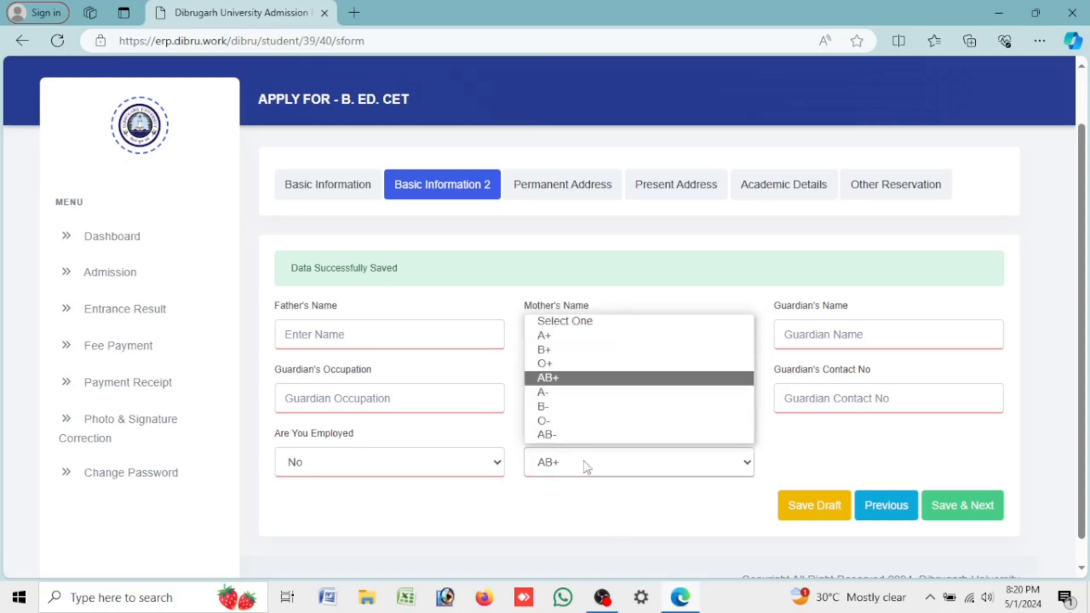
{"action": "left_click", "coordinate": [584, 461]}
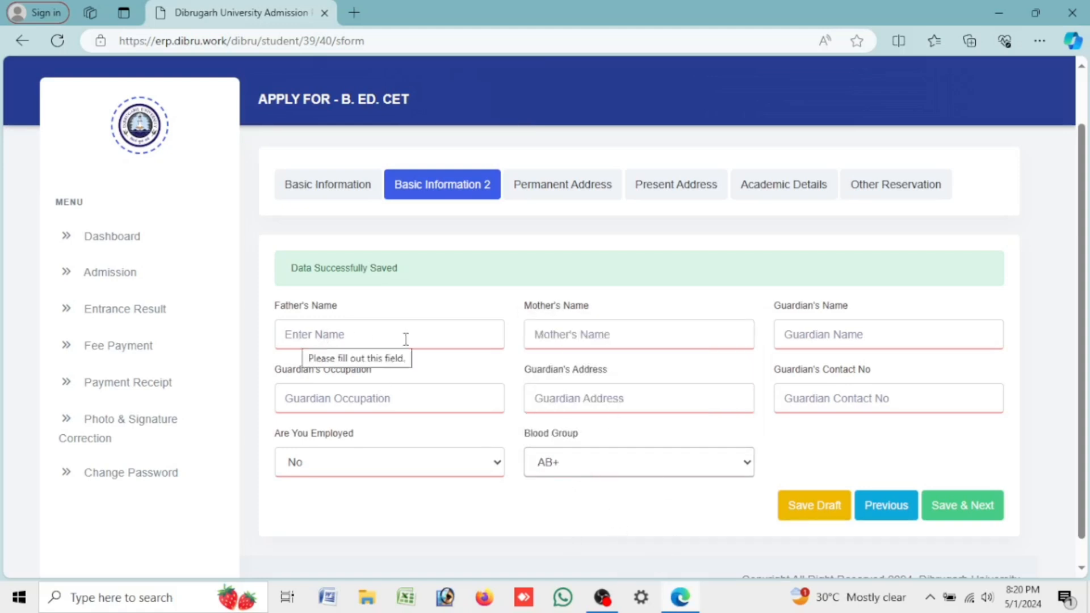
Enter the father's name and the mother's name.
{"action": "left_click", "coordinate": [462, 322]}
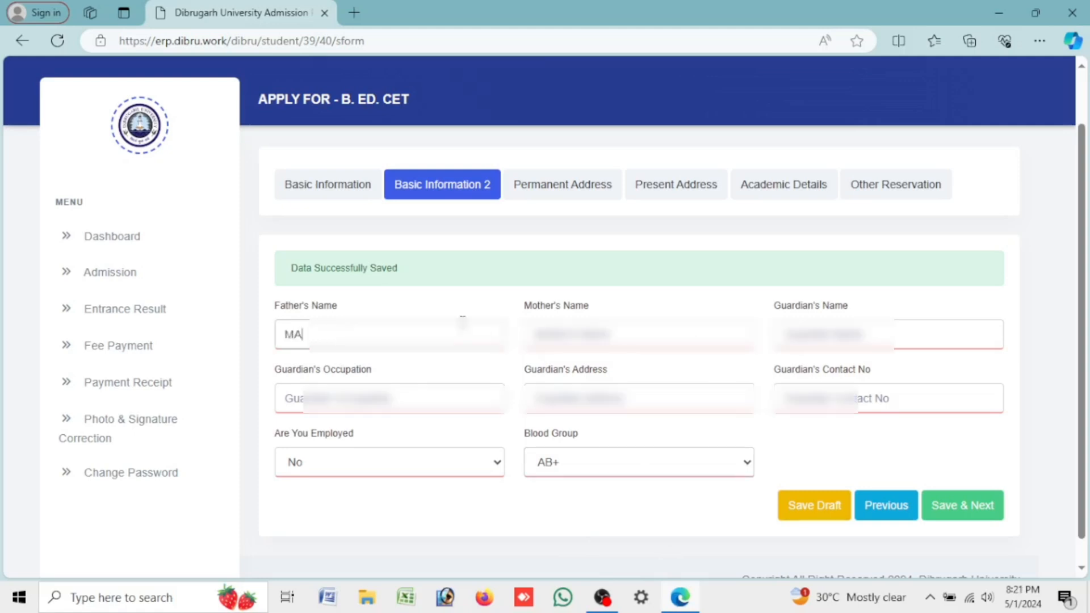
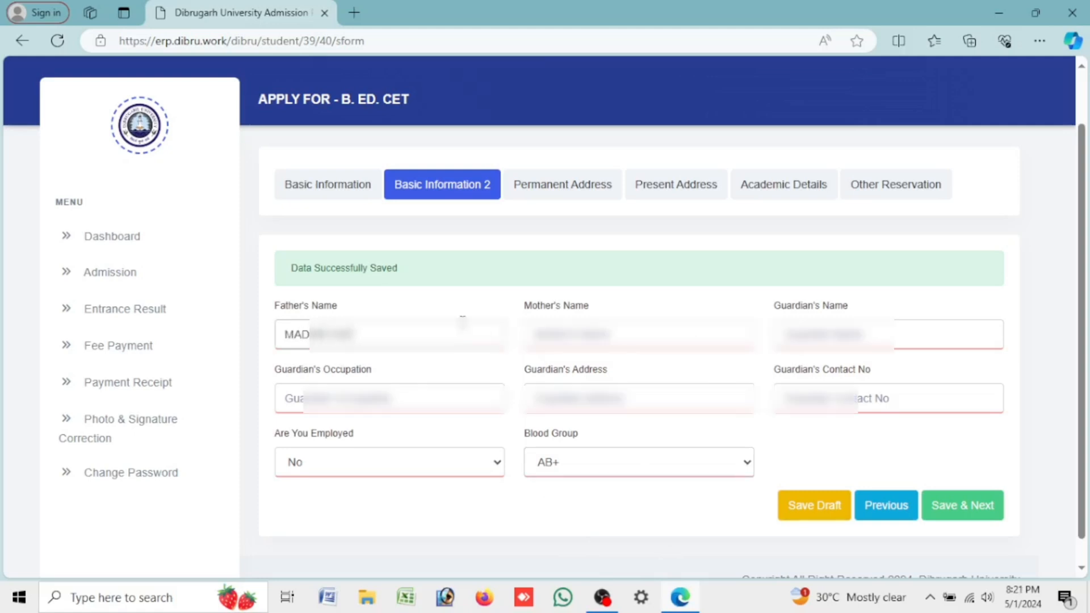
{"action": "key", "text": "Tab"}
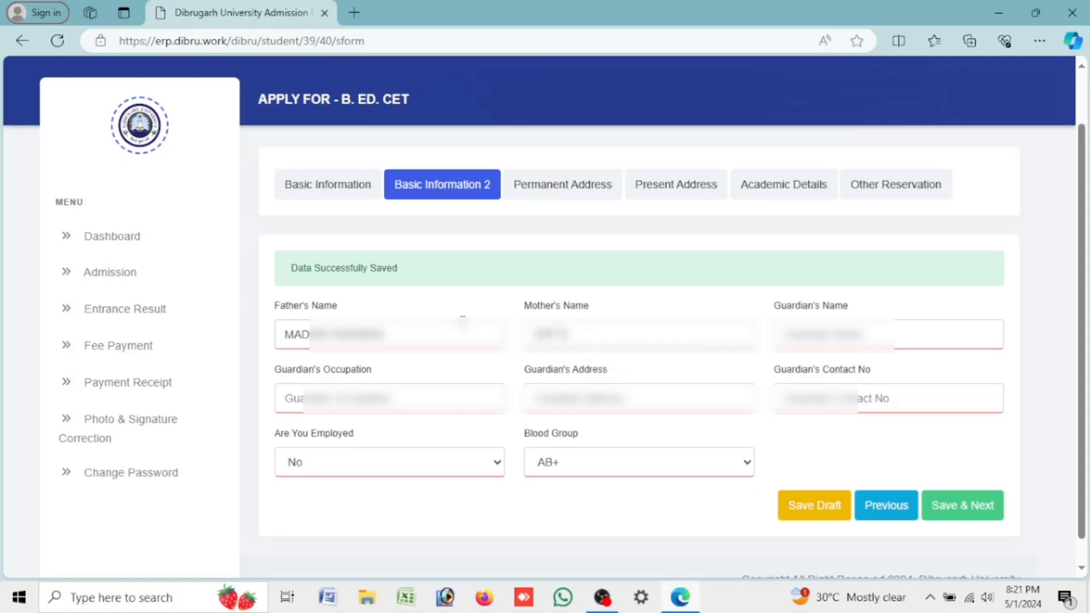
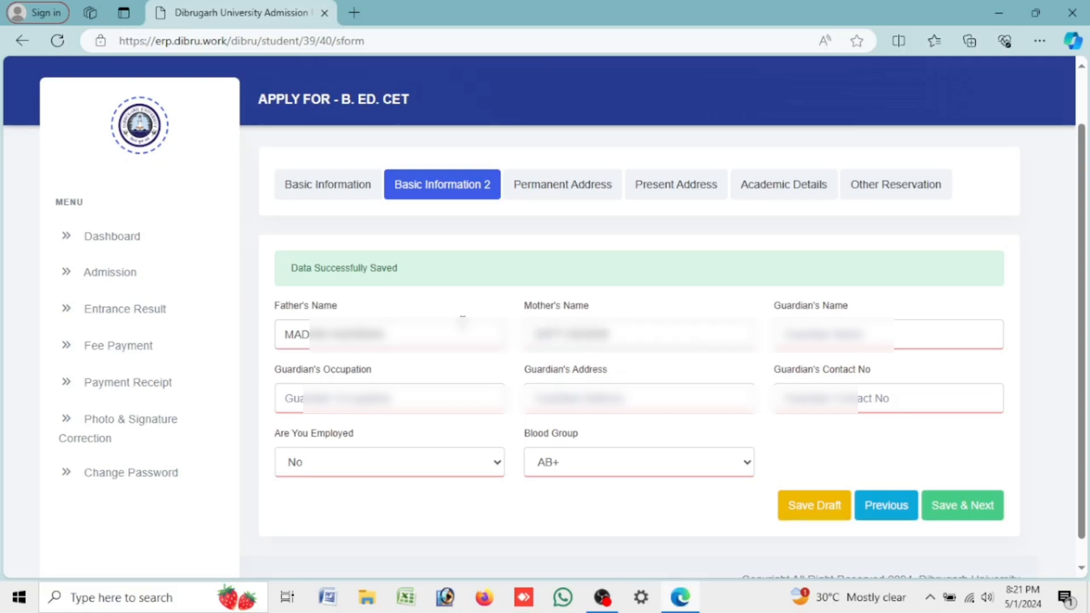
Save the parents' details, then enter the permanent address and its pin code.
{"action": "left_click", "coordinate": [974, 501]}
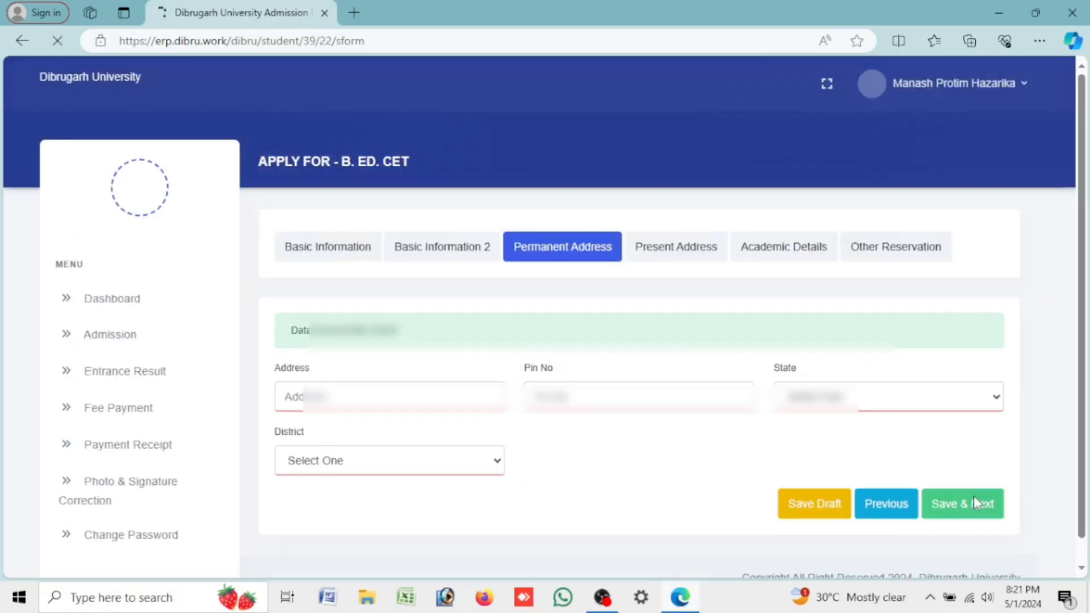
{"action": "left_click", "coordinate": [407, 393]}
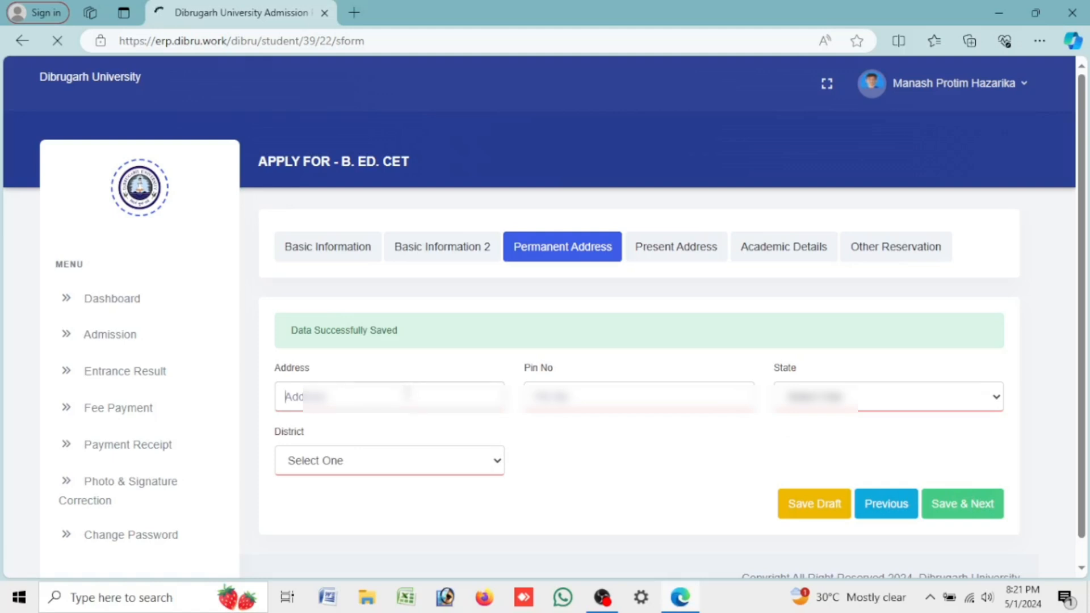
{"action": "type", "text": "kor"}
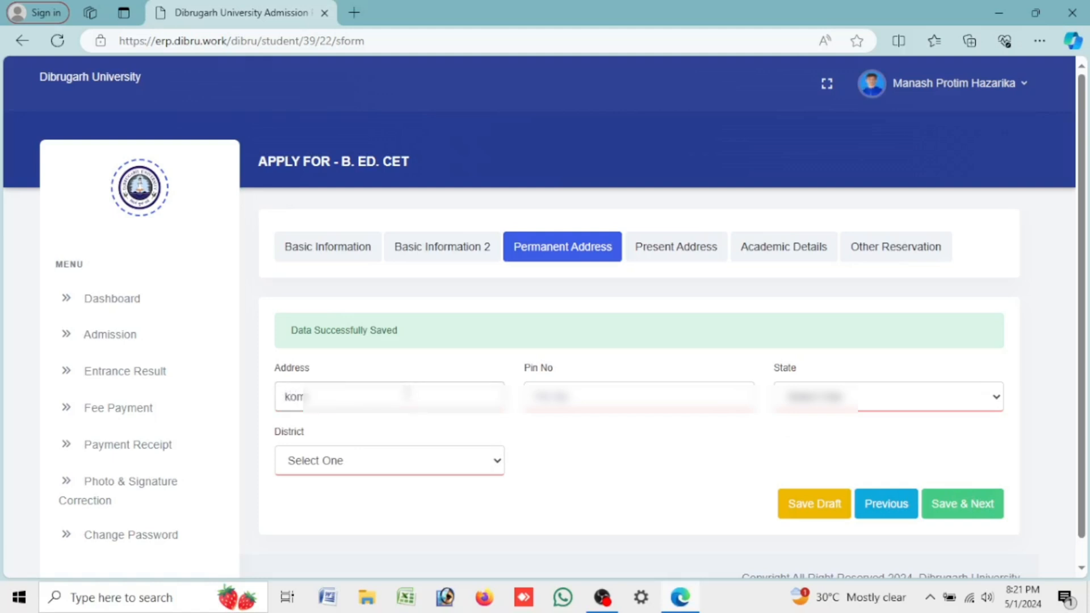
{"action": "type", "text": "a"}
{"action": "key", "text": "BackSpace"}
{"action": "key", "text": "BackSpace"}
{"action": "key", "text": "BackSpace"}
{"action": "key", "text": "BackSpace"}
{"action": "key", "text": "BackSpace"}
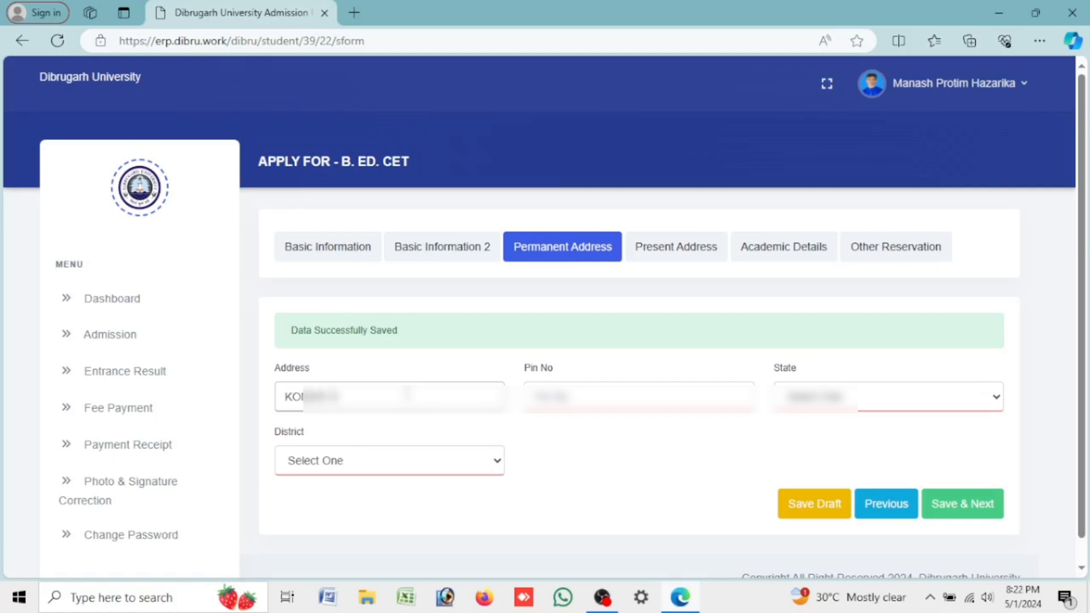
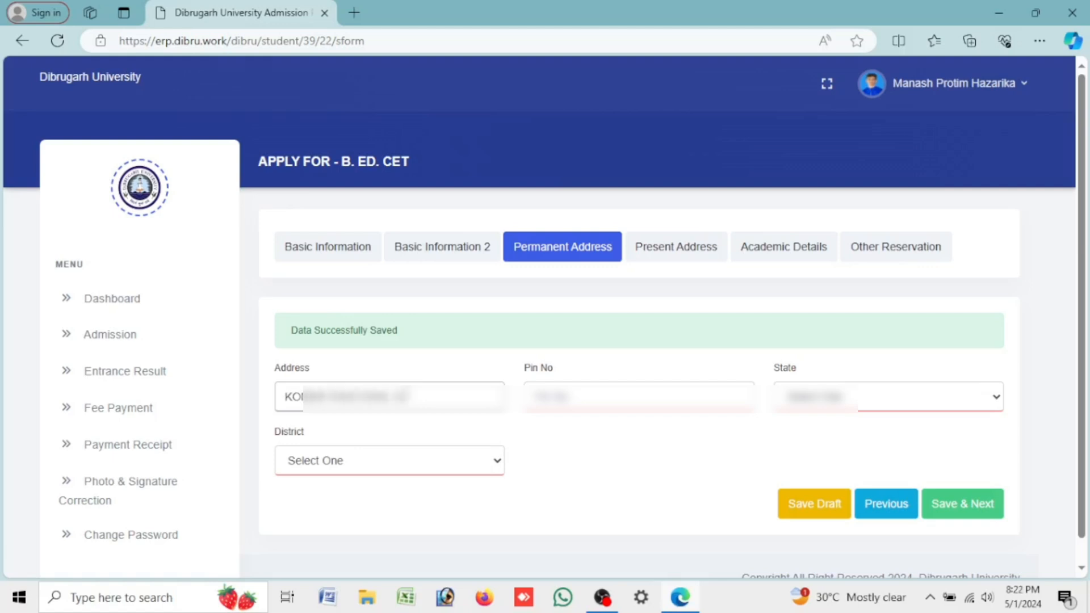
{"action": "left_click", "coordinate": [567, 390]}
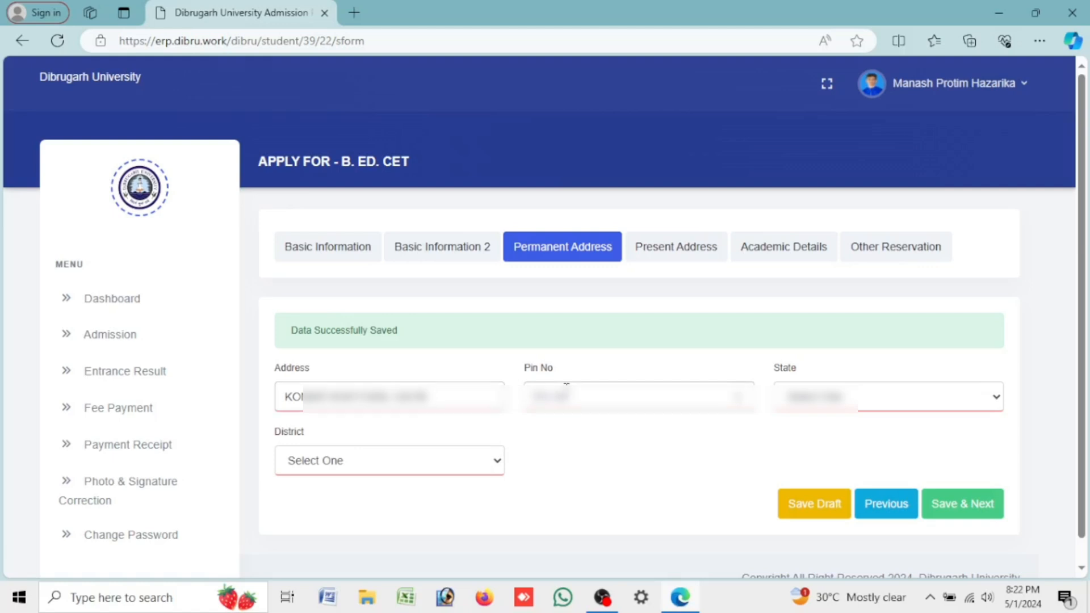
{"action": "type", "text": "785621"}
Choose state Assam and district Jorhat, then save the permanent address.
{"action": "left_click", "coordinate": [835, 398]}
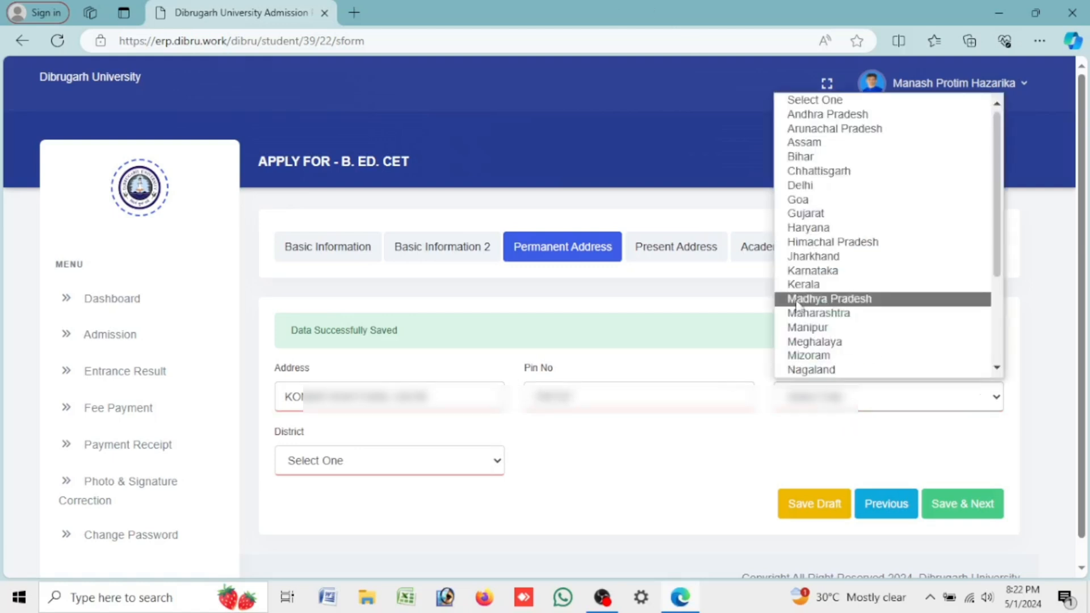
{"action": "left_click", "coordinate": [804, 143]}
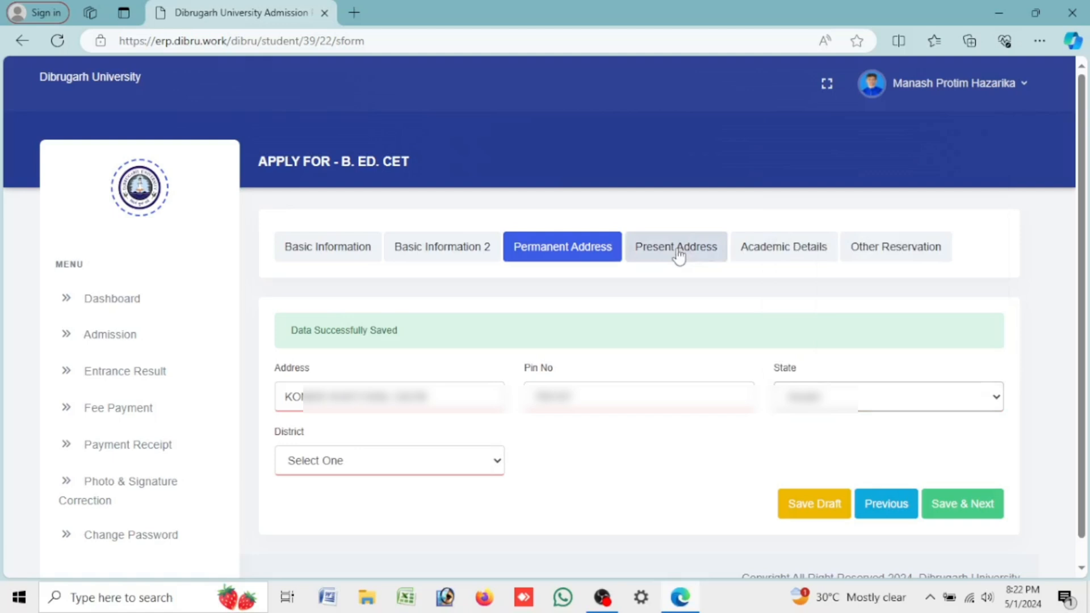
{"action": "left_click", "coordinate": [400, 462]}
{"action": "left_click", "coordinate": [335, 349]}
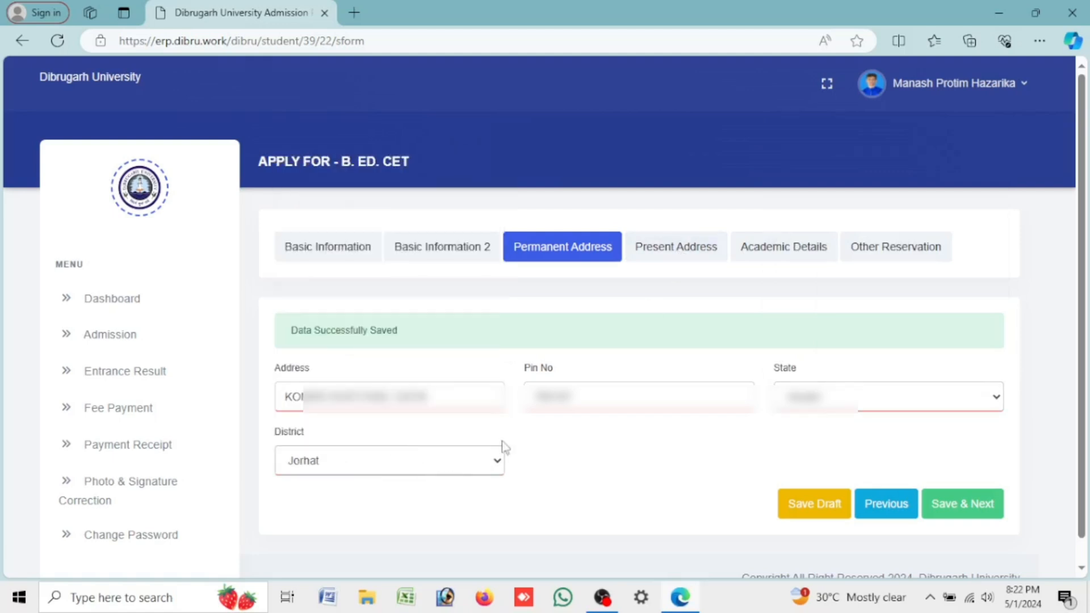
{"action": "left_click", "coordinate": [974, 507]}
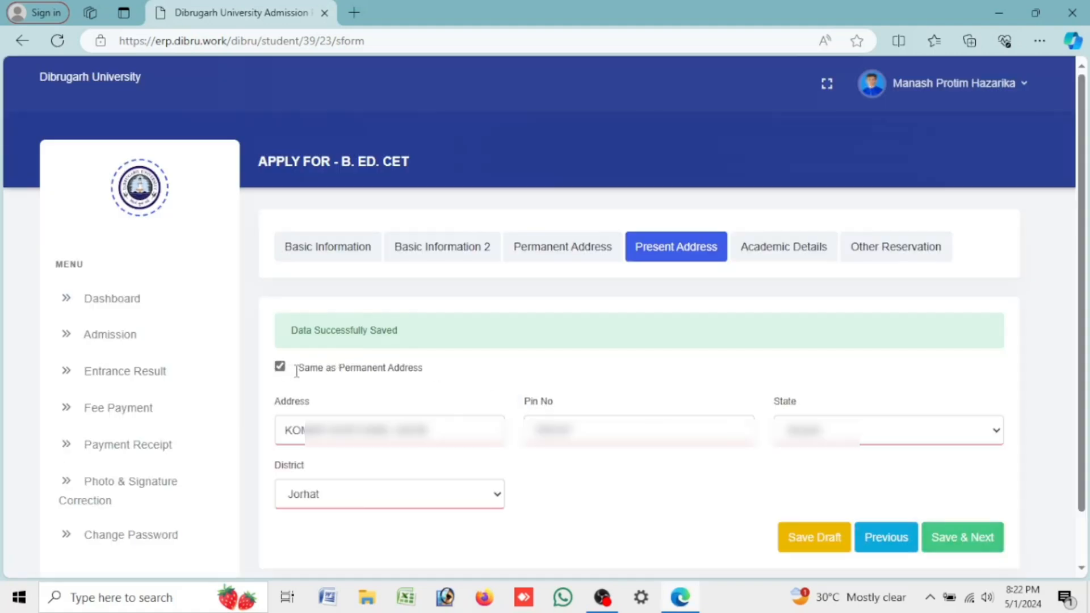
Save the present address as 'Same as Permanent Address' and look over the Academic Details page.
{"action": "left_click_drag", "start_coordinate": [296, 371], "coordinate": [459, 371]}
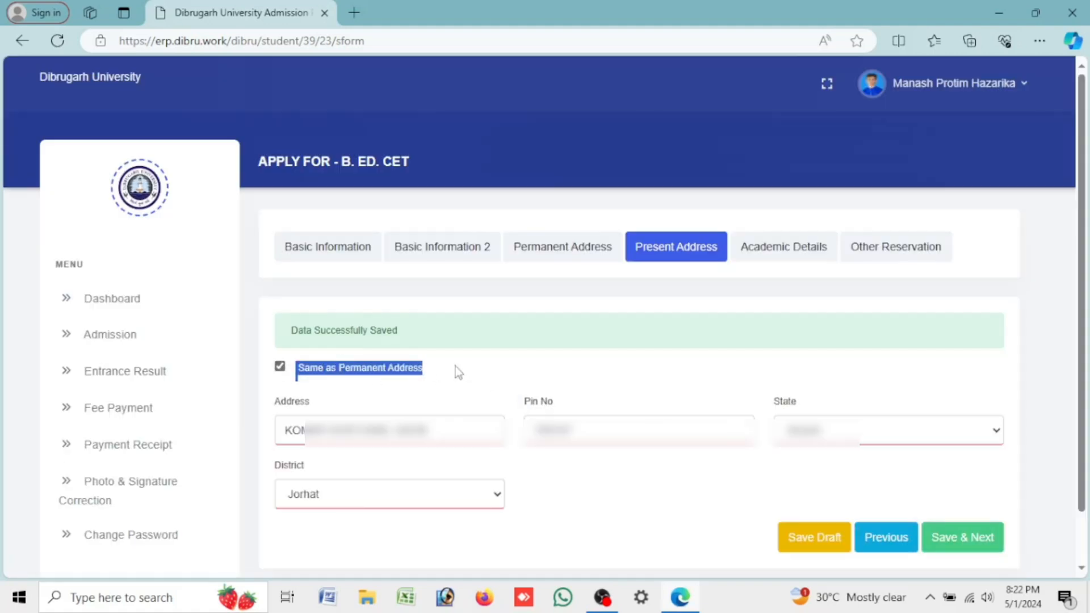
{"action": "left_click", "coordinate": [964, 549]}
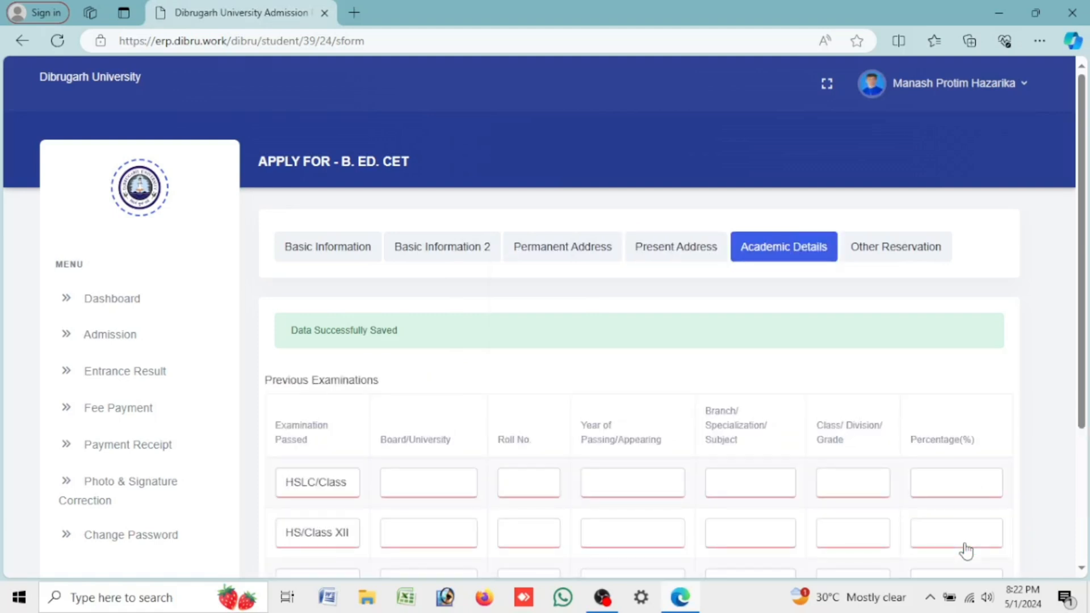
{"action": "scroll", "coordinate": [962, 540], "scroll_direction": "down", "scroll_amount": 3}
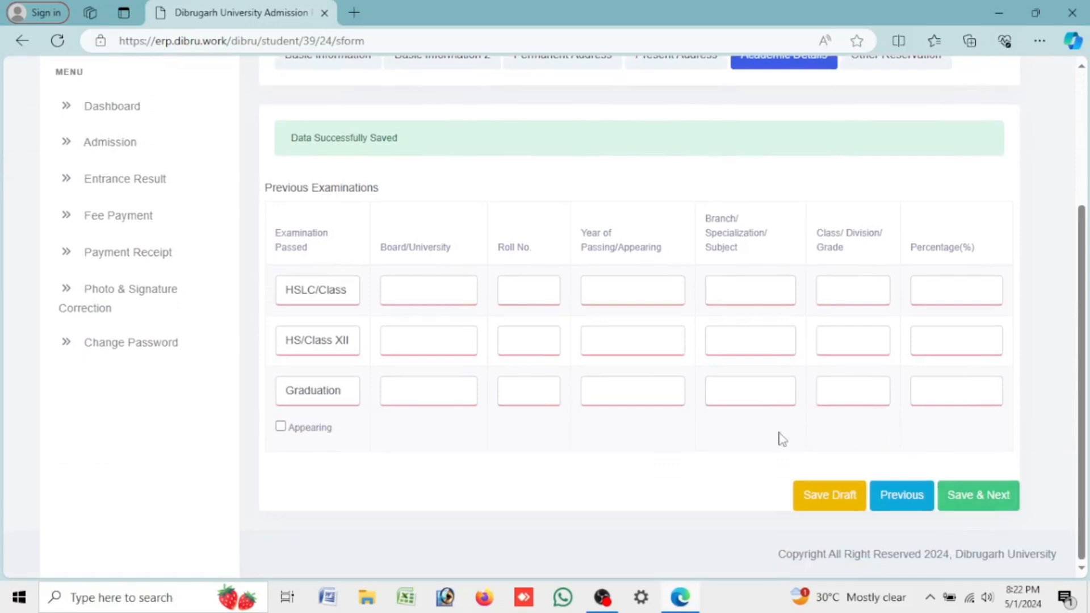
{"action": "scroll", "coordinate": [757, 406], "scroll_direction": "up", "scroll_amount": 3}
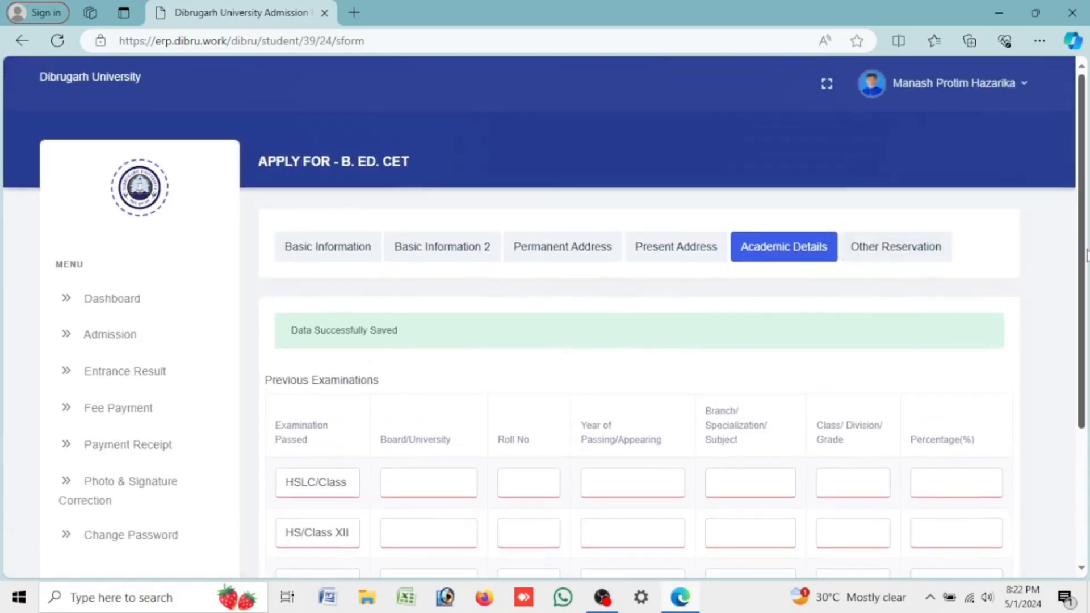
{"action": "left_click_drag", "start_coordinate": [1081, 245], "coordinate": [1083, 364]}
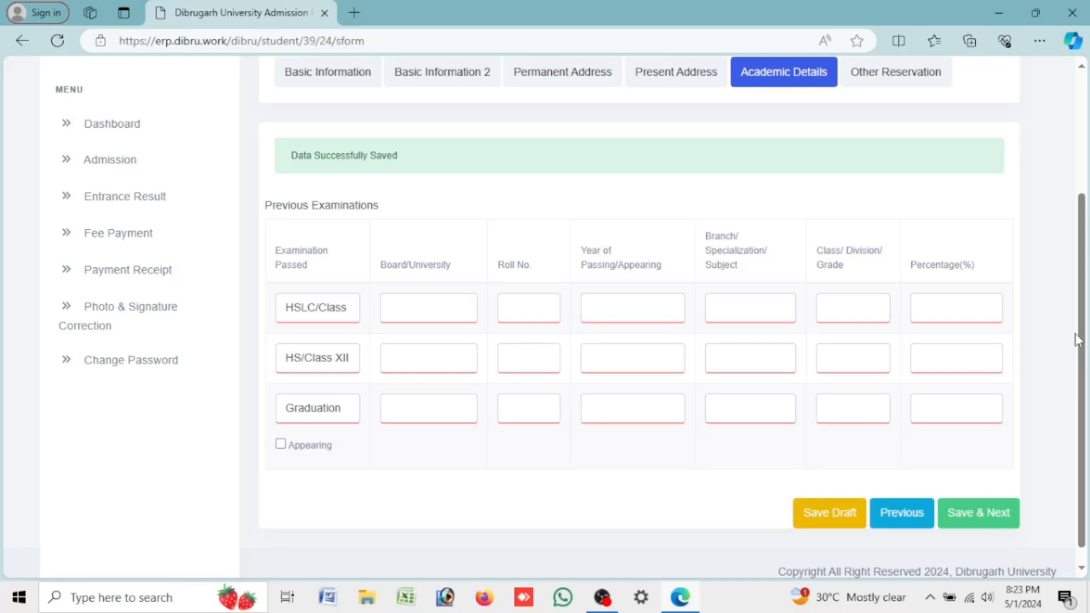
Fill the HSLC row: board SEBA, roll number, year 2017, 1st Division, 60 percent.
{"action": "left_click", "coordinate": [424, 314]}
{"action": "type", "text": "SEBA"}
{"action": "key", "text": "Return"}
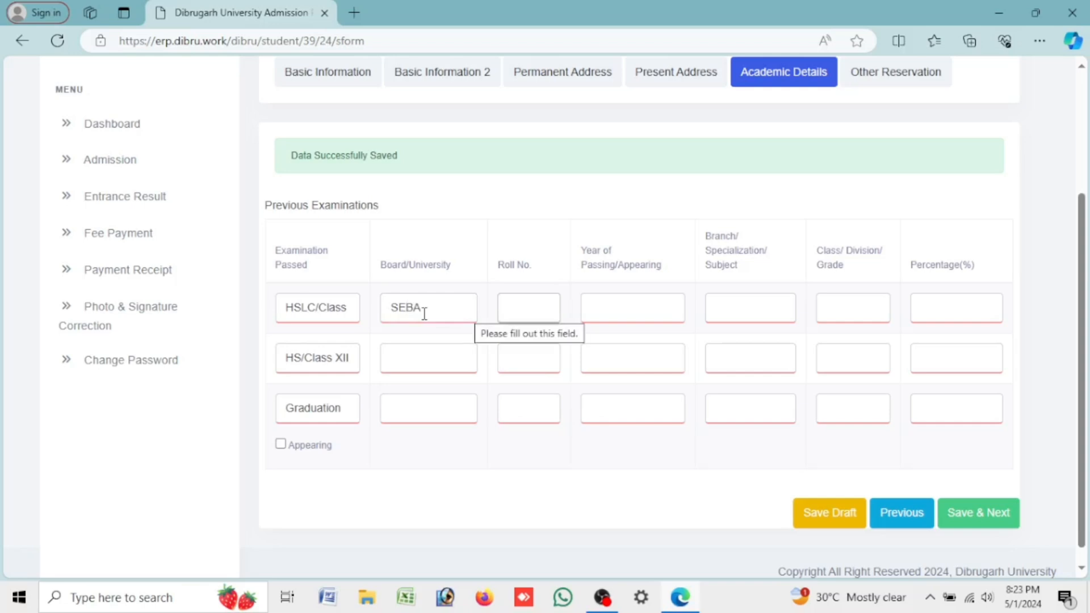
{"action": "type", "text": "1234"}
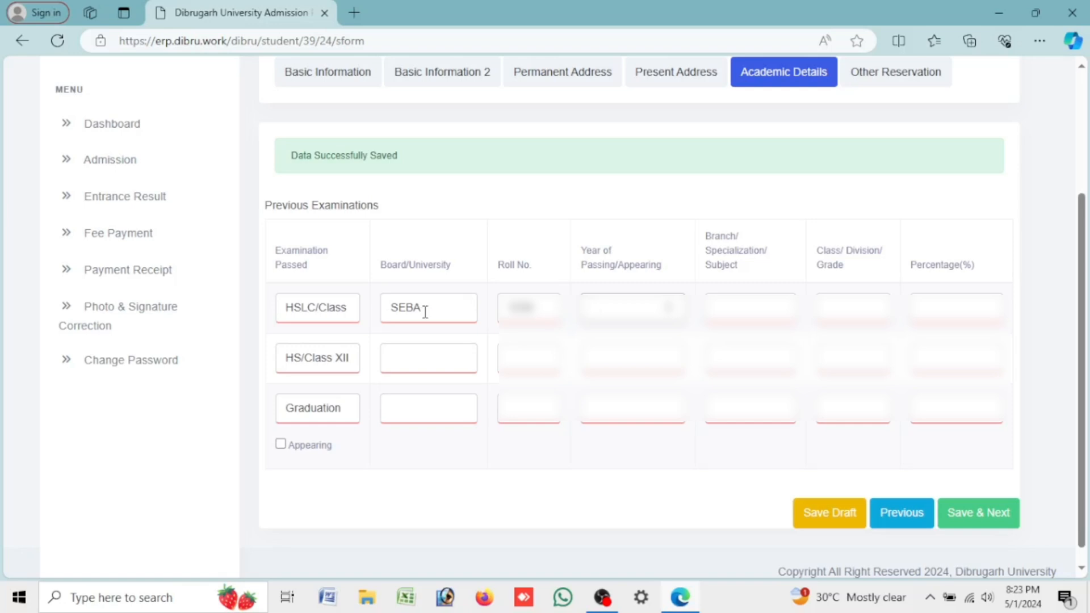
{"action": "type", "text": "2017"}
{"action": "key", "text": "Tab"}
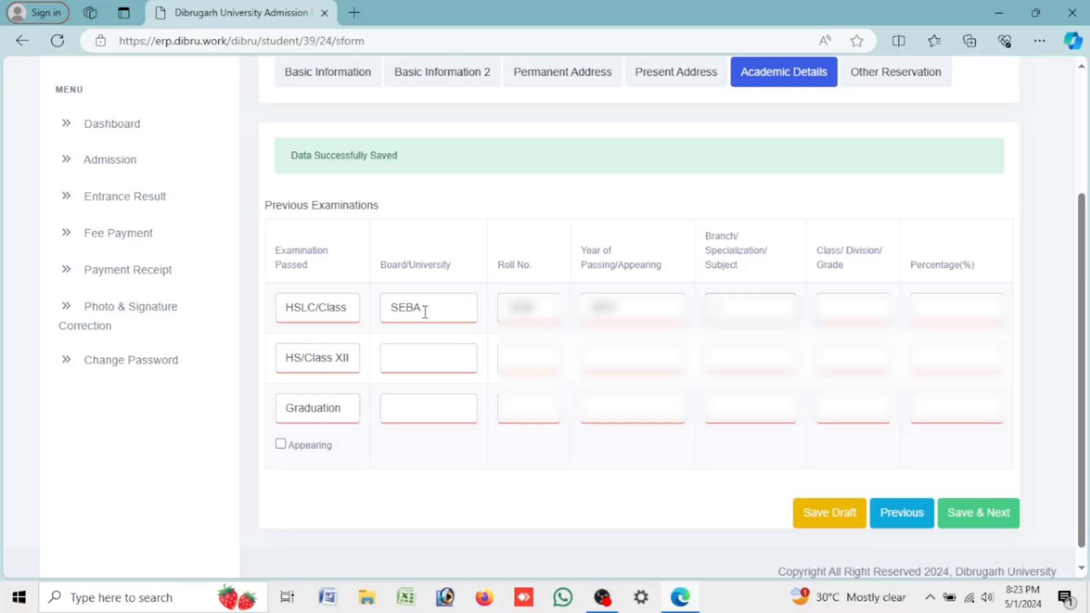
{"action": "left_click_drag", "start_coordinate": [704, 231], "coordinate": [738, 271]}
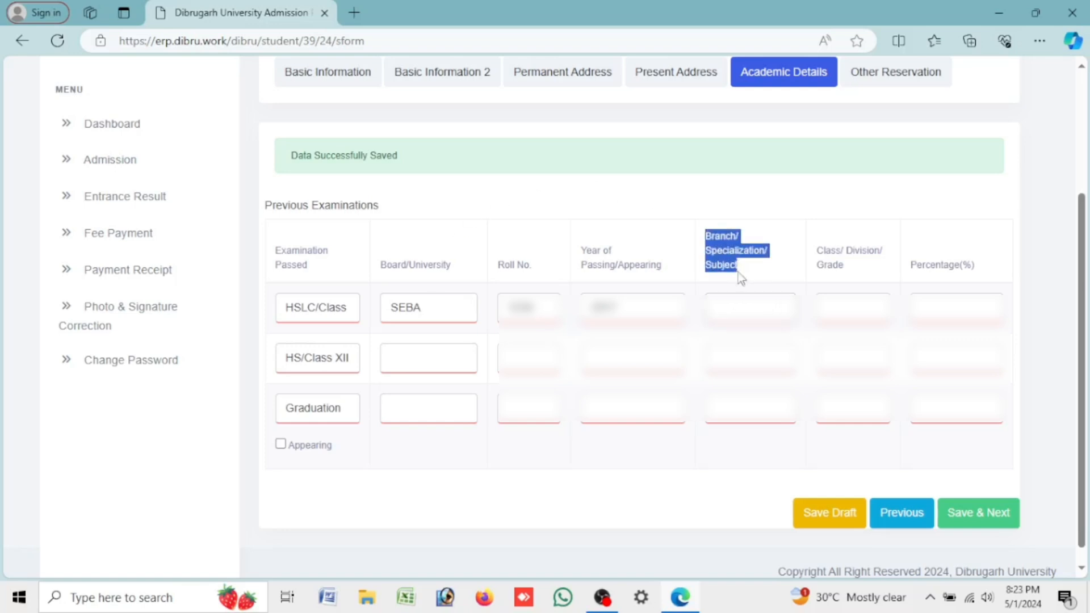
{"action": "left_click", "coordinate": [752, 311]}
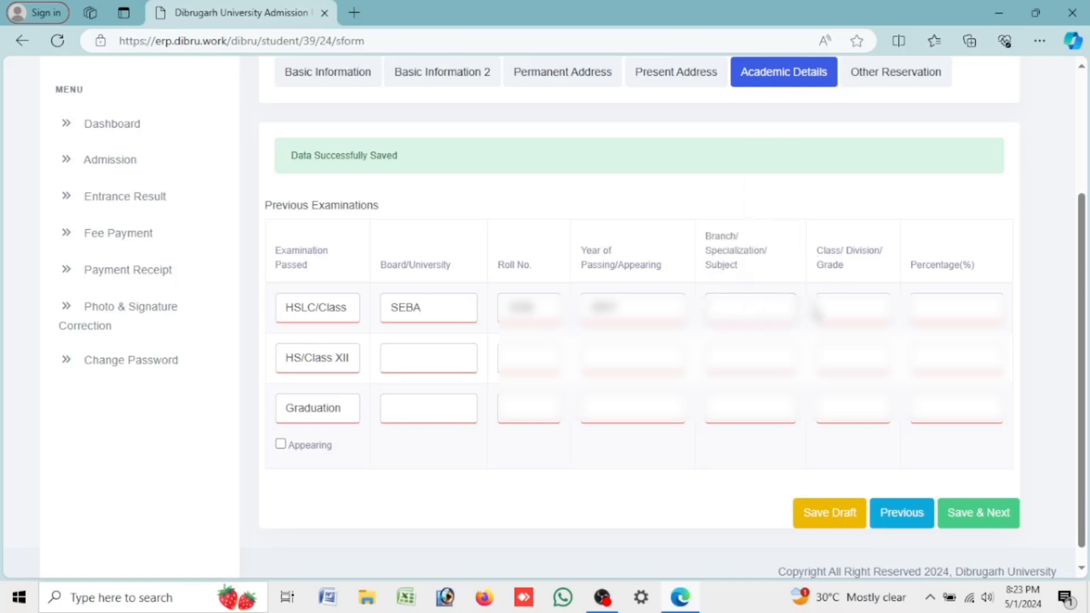
{"action": "type", "text": "NA1st"}
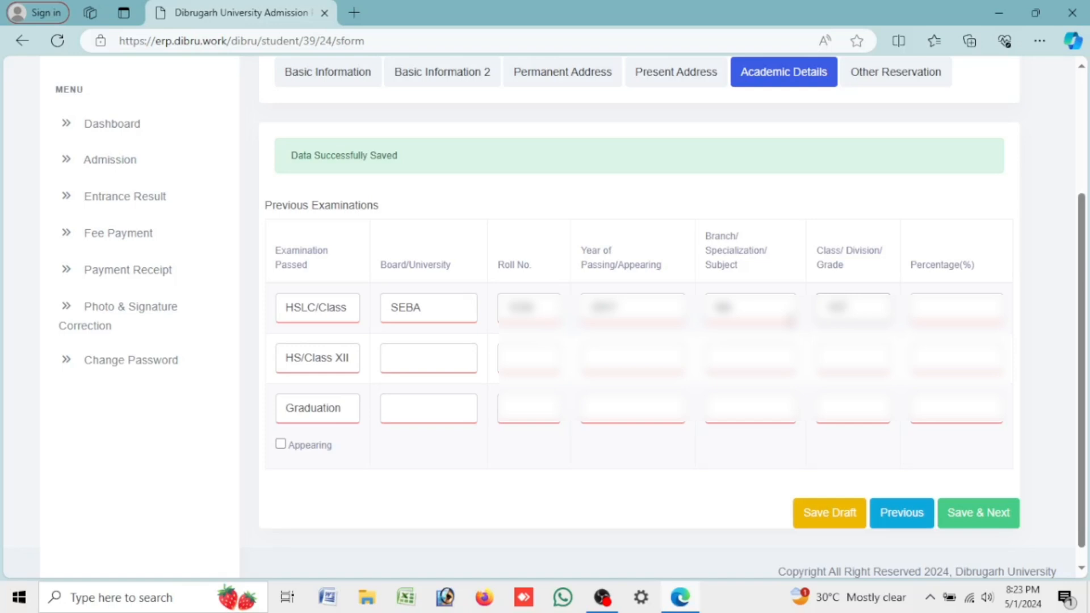
{"action": "type", "text": " DIVISI"}
{"action": "key", "text": "Tab"}
{"action": "type", "text": "60"}
{"action": "key", "text": "Tab"}
Fill the HS/Class XII row: board AHSEC, year 2020, Commerce, 1st Division, 60 percent.
{"action": "left_click", "coordinate": [387, 376]}
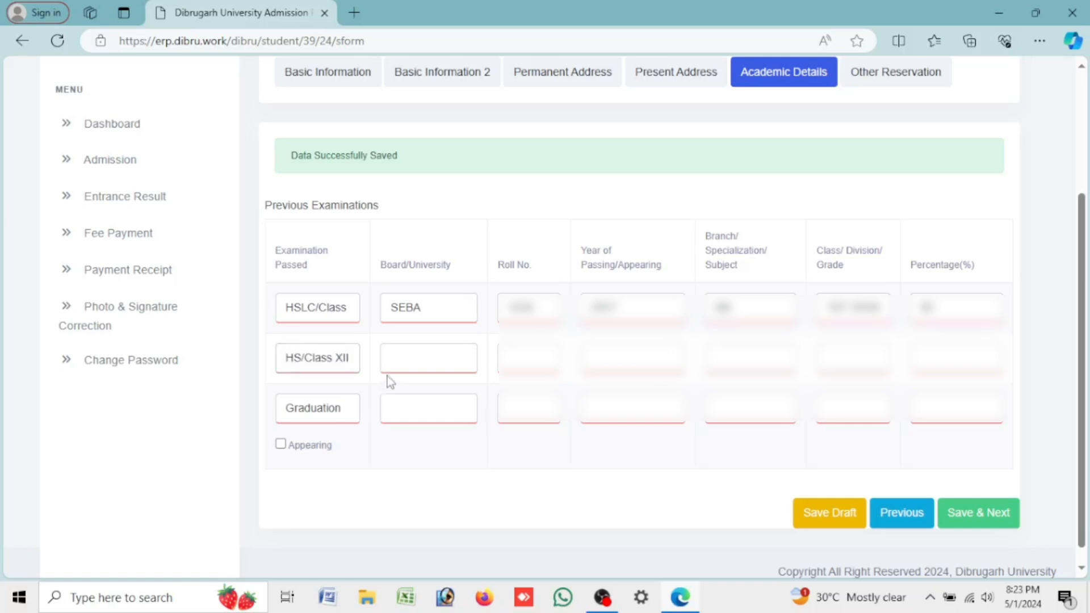
{"action": "left_click", "coordinate": [391, 368]}
{"action": "type", "text": "AHSEC"}
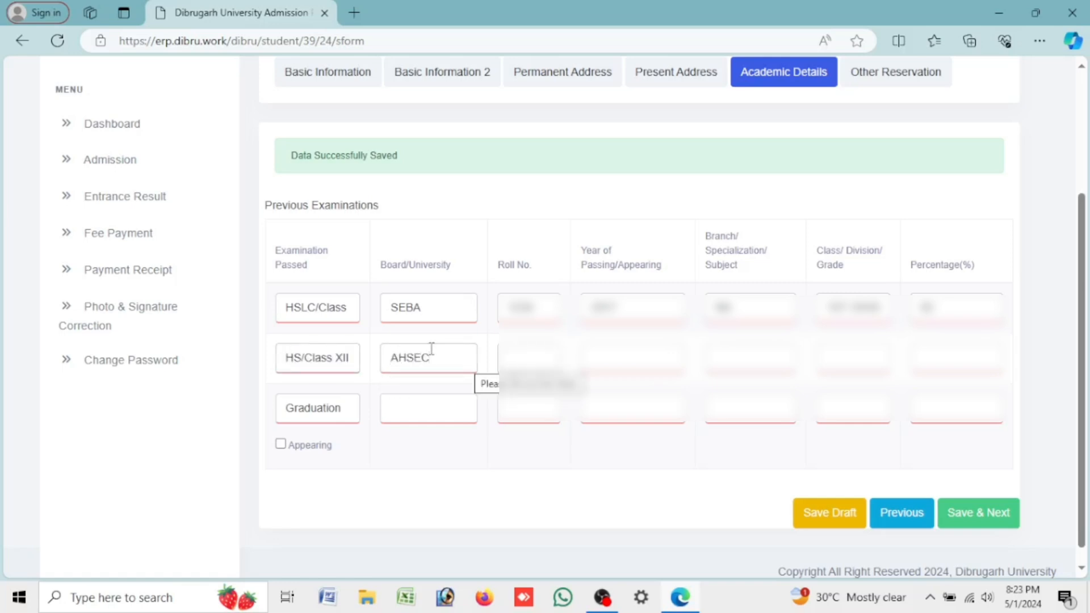
{"action": "type", "text": "1234"}
{"action": "key", "text": "Tab"}
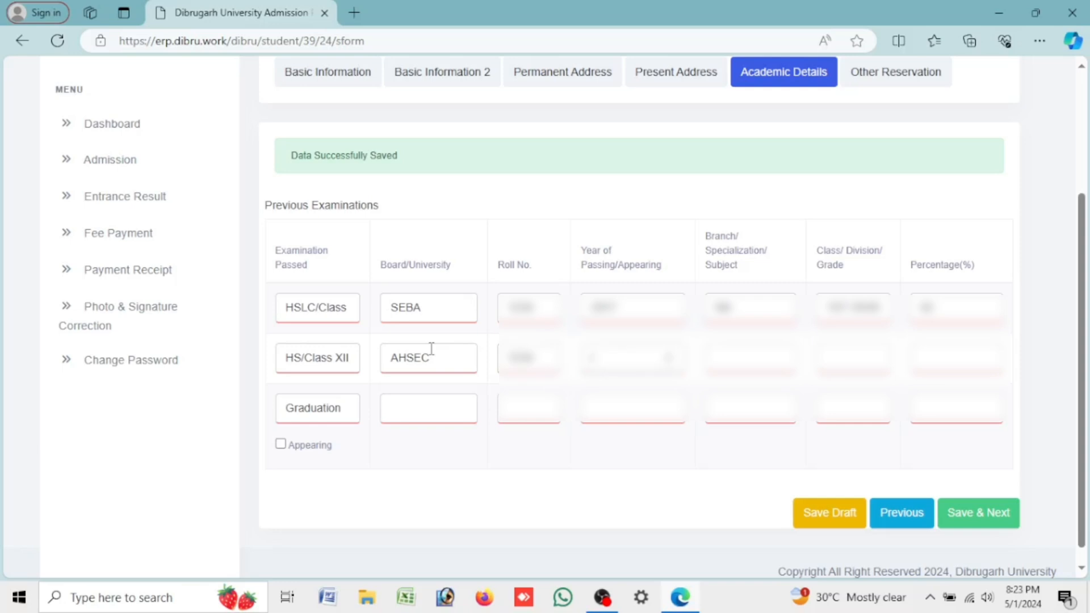
{"action": "type", "text": "2020"}
{"action": "key", "text": "Tab"}
{"action": "type", "text": "COMMERCE"}
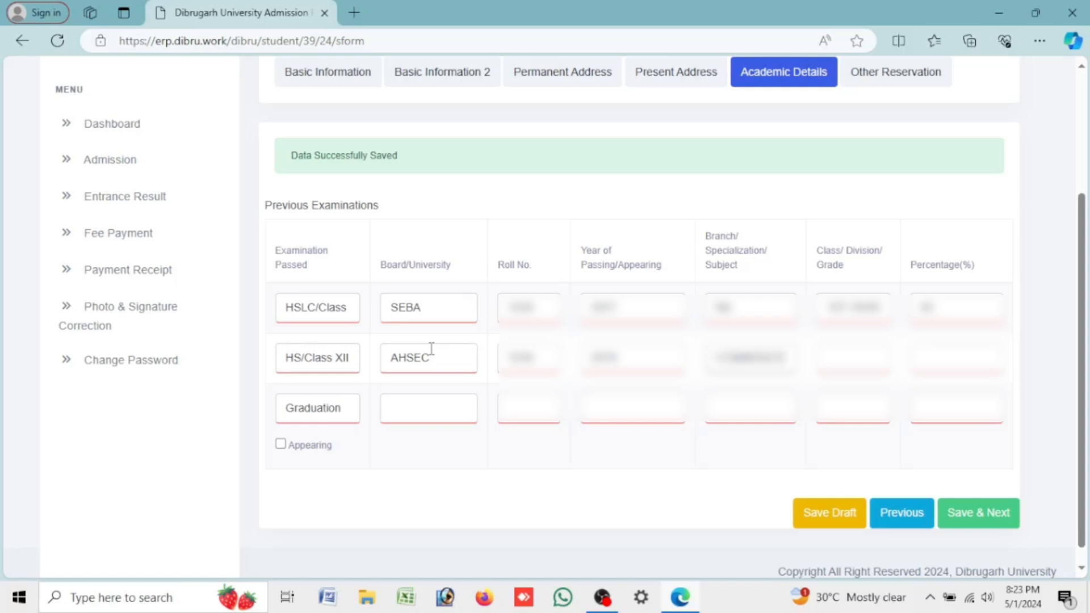
{"action": "type", "text": "1ST DIV"}
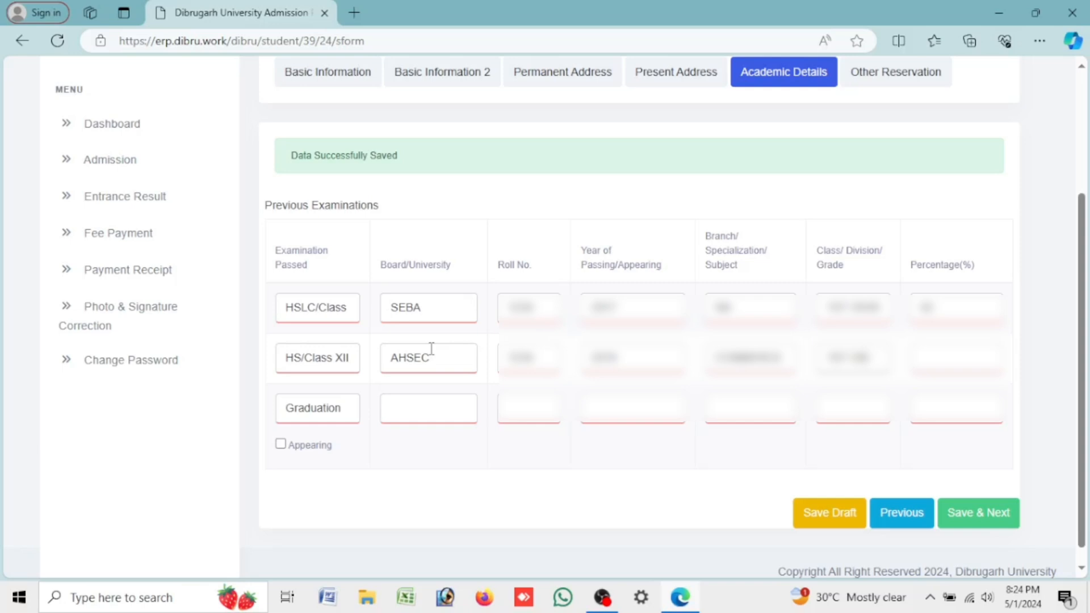
{"action": "key", "text": "BackSpace"}
{"action": "type", "text": "VISION"}
{"action": "key", "text": "Tab"}
{"action": "type", "text": "60"}
{"action": "key", "text": "Tab"}
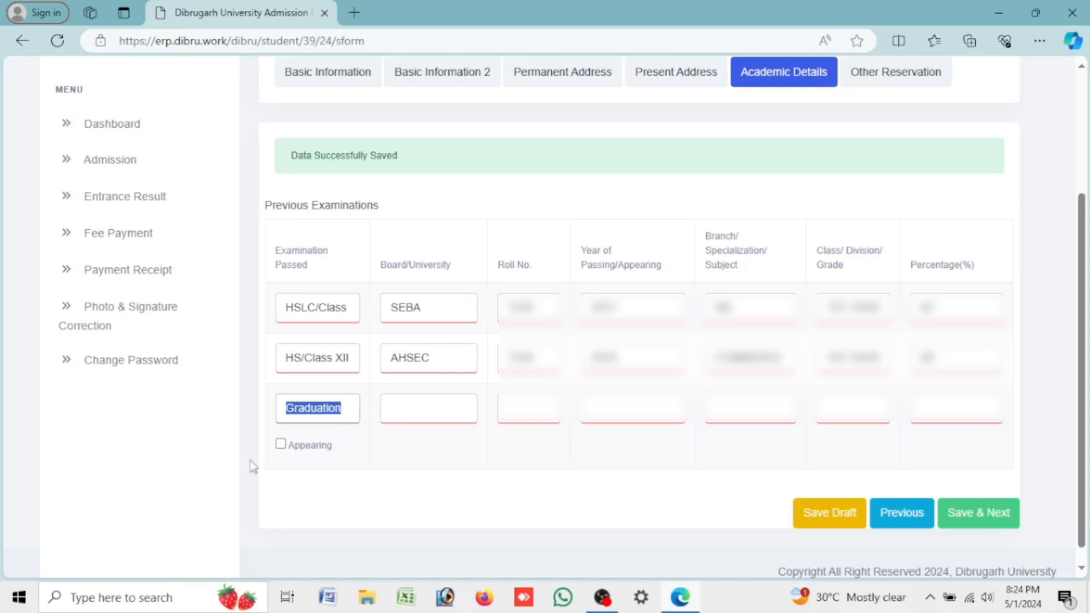
Enter the Graduation row: board DIBRUGARH UNIVERSITY, roll number, year 2023, subject Commerce.
{"action": "left_click", "coordinate": [354, 418]}
{"action": "left_click", "coordinate": [395, 410]}
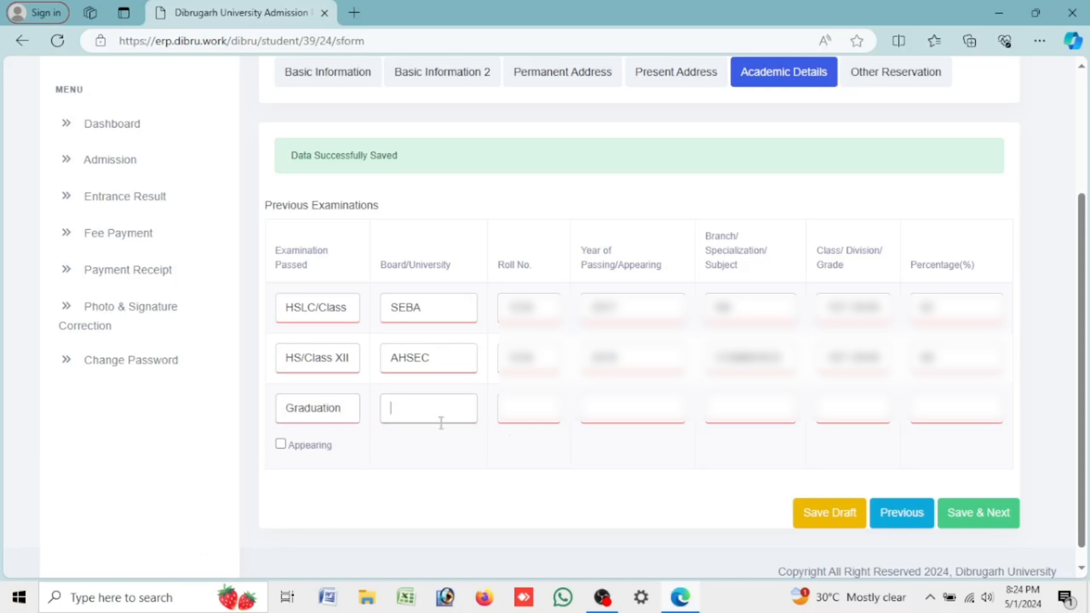
{"action": "type", "text": "DIBRUGA"}
{"action": "type", "text": "RH UNI"}
{"action": "type", "text": "VERSITY"}
{"action": "key", "text": "Tab"}
{"action": "type", "text": "1234"}
{"action": "key", "text": "Tab"}
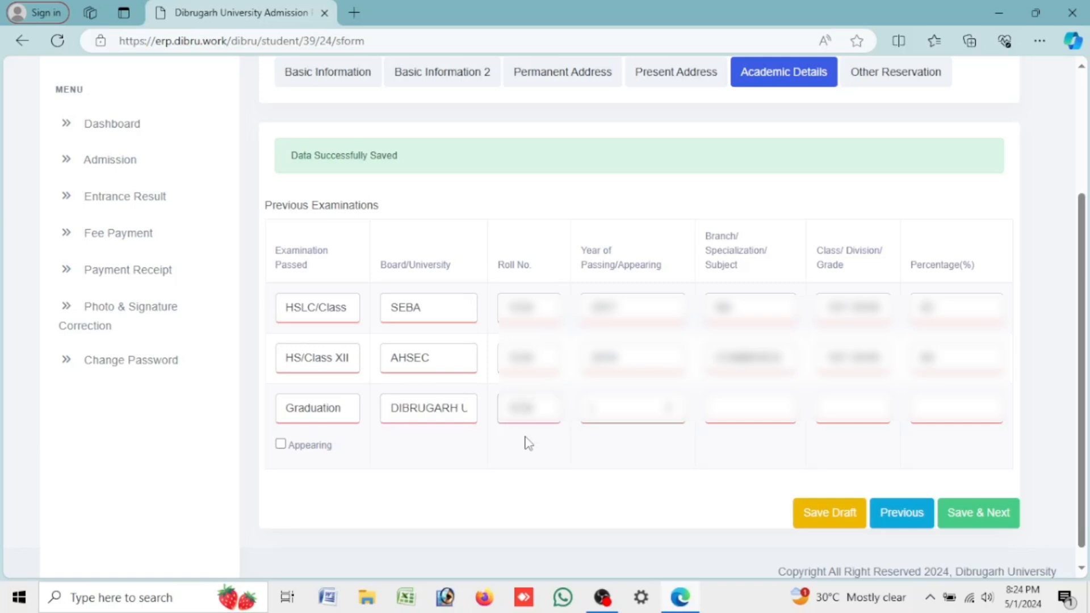
{"action": "type", "text": "2023"}
{"action": "key", "text": "Tab"}
{"action": "type", "text": "COMMERCE"}
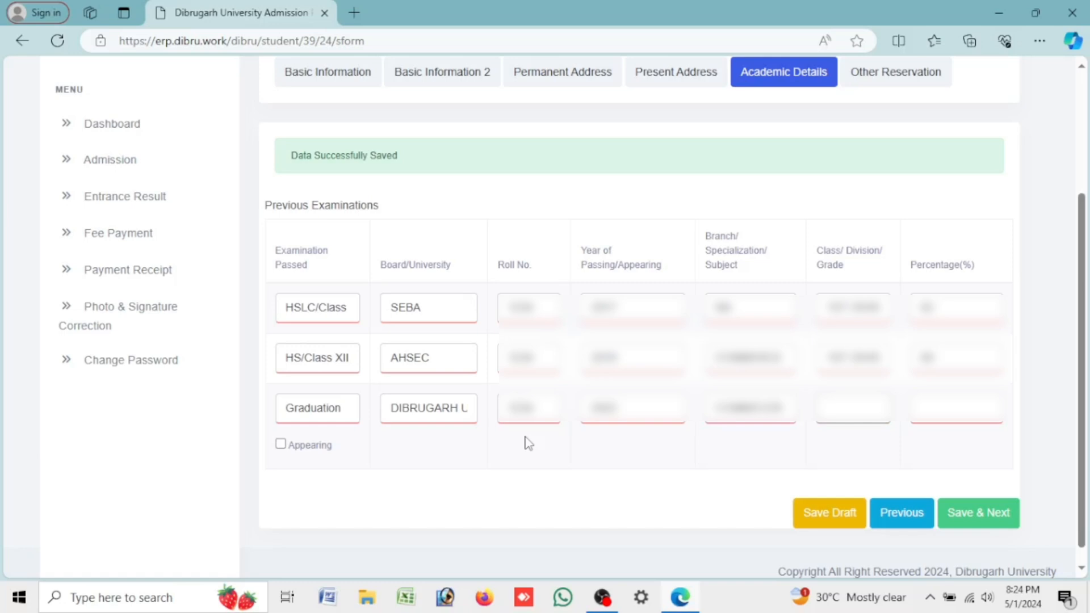
{"action": "left_click_drag", "start_coordinate": [782, 410], "coordinate": [716, 434]}
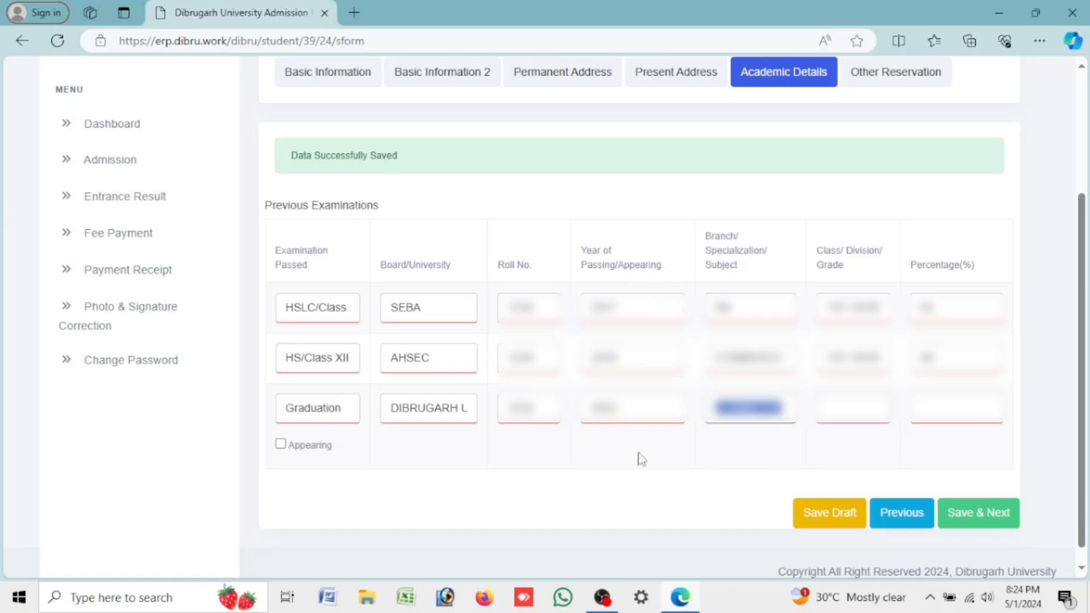
{"action": "left_click", "coordinate": [788, 413]}
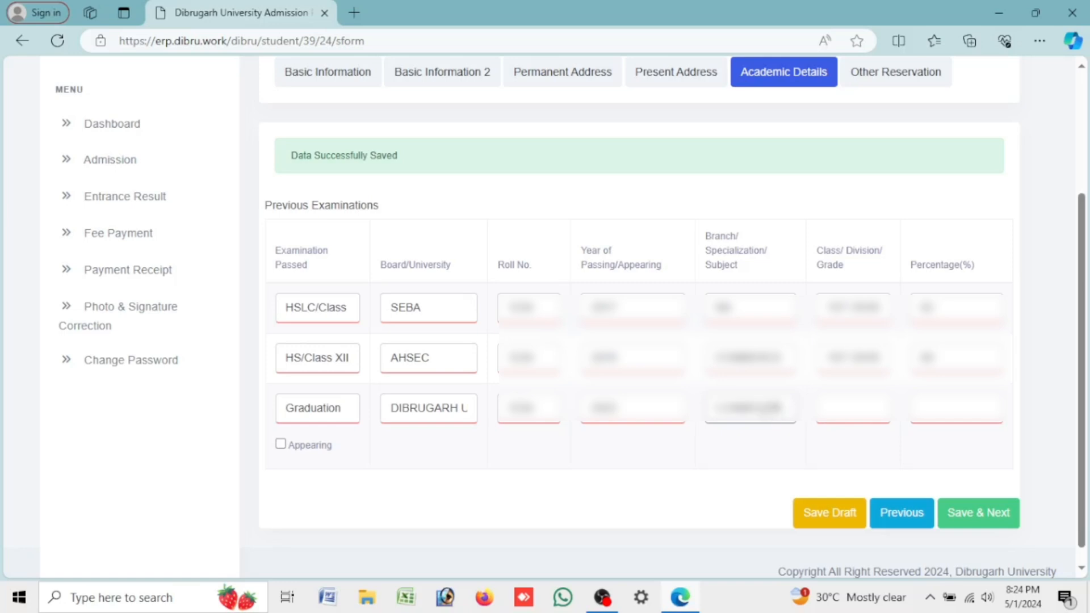
{"action": "left_click_drag", "start_coordinate": [749, 408], "coordinate": [825, 409]}
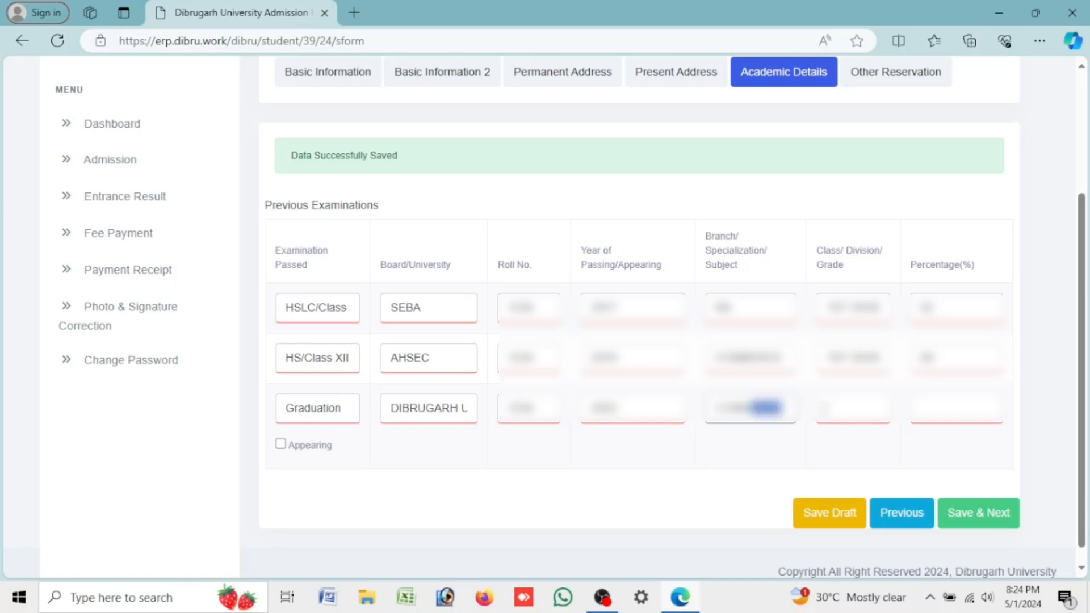
{"action": "type", "text": "ERCE"}
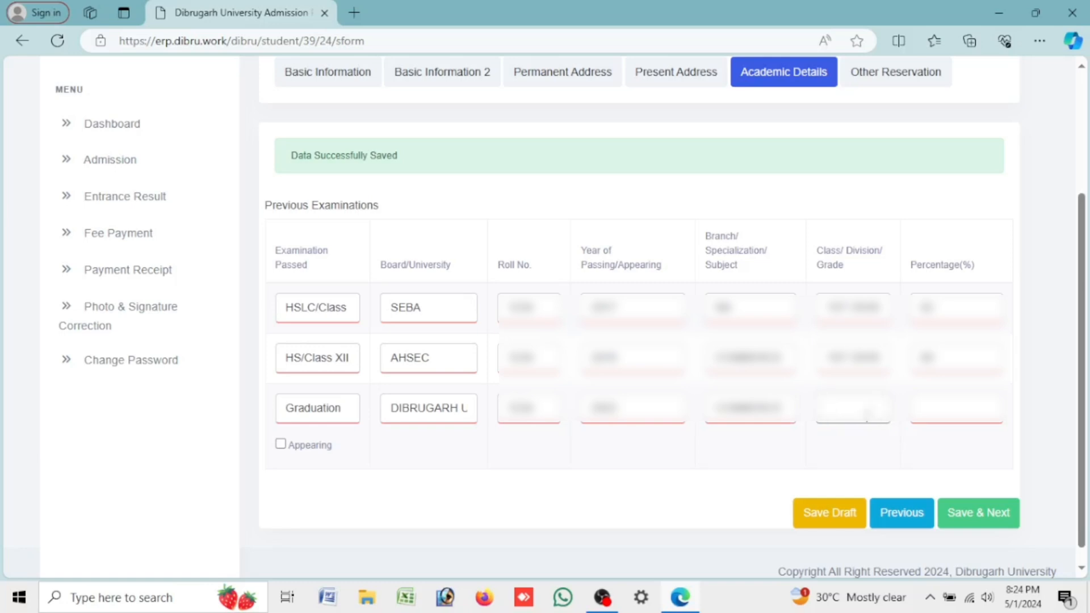
{"action": "type", "text": "1"}
{"action": "double_click", "coordinate": [830, 409]}
Set the Graduation percentage to 70, leave Appearing unchecked, and save the academic details.
{"action": "left_click", "coordinate": [942, 416]}
{"action": "type", "text": "6"}
{"action": "key", "text": "BackSpace"}
{"action": "type", "text": "70"}
{"action": "left_click", "coordinate": [280, 445]}
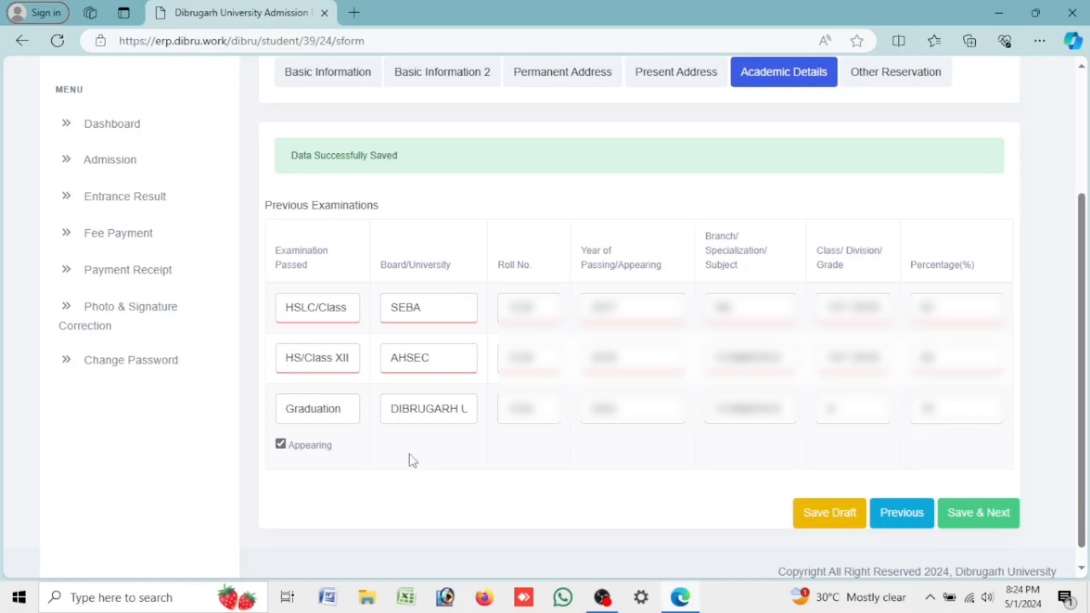
{"action": "left_click", "coordinate": [281, 445]}
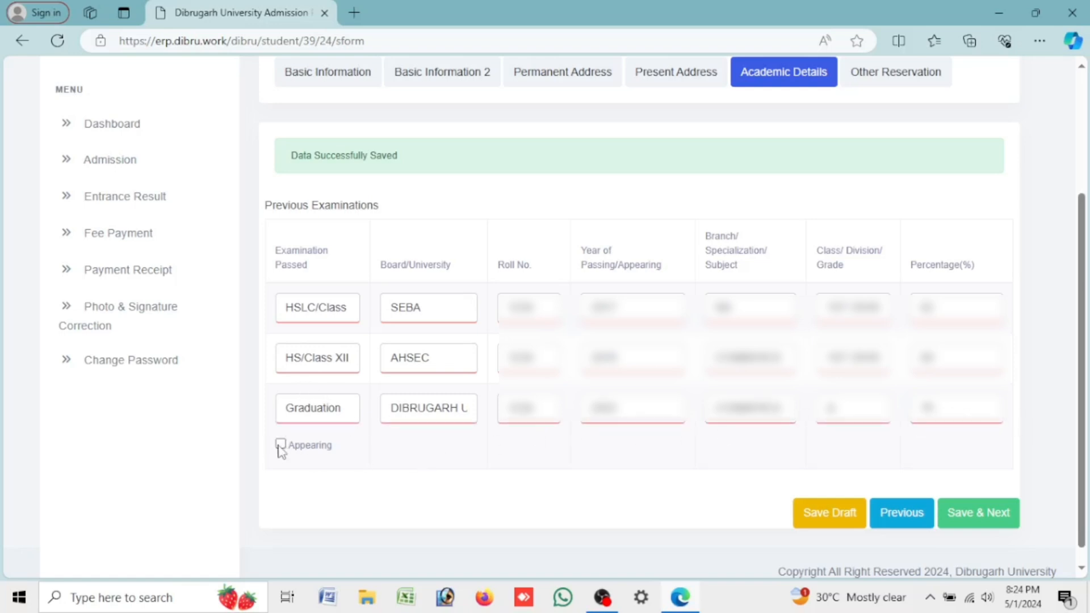
{"action": "left_click", "coordinate": [280, 445]}
{"action": "left_click", "coordinate": [280, 445]}
{"action": "left_click", "coordinate": [280, 446]}
{"action": "left_click", "coordinate": [281, 445]}
{"action": "left_click", "coordinate": [994, 521]}
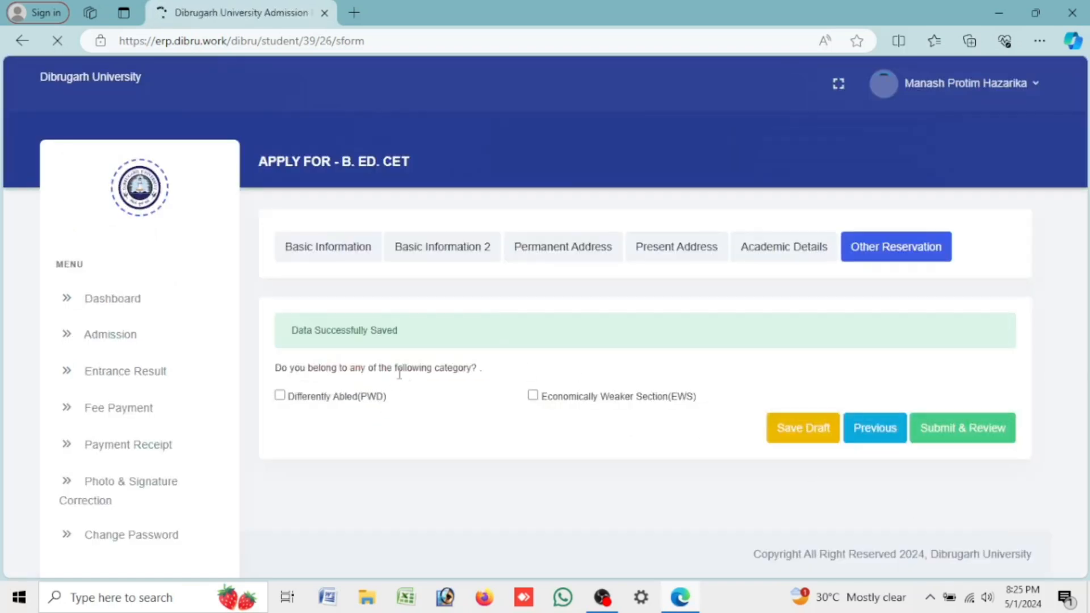
Tick only the Economically Weaker Section (EWS) category, leave PWD unticked, and submit for review.
{"action": "left_click_drag", "start_coordinate": [269, 369], "coordinate": [585, 377]}
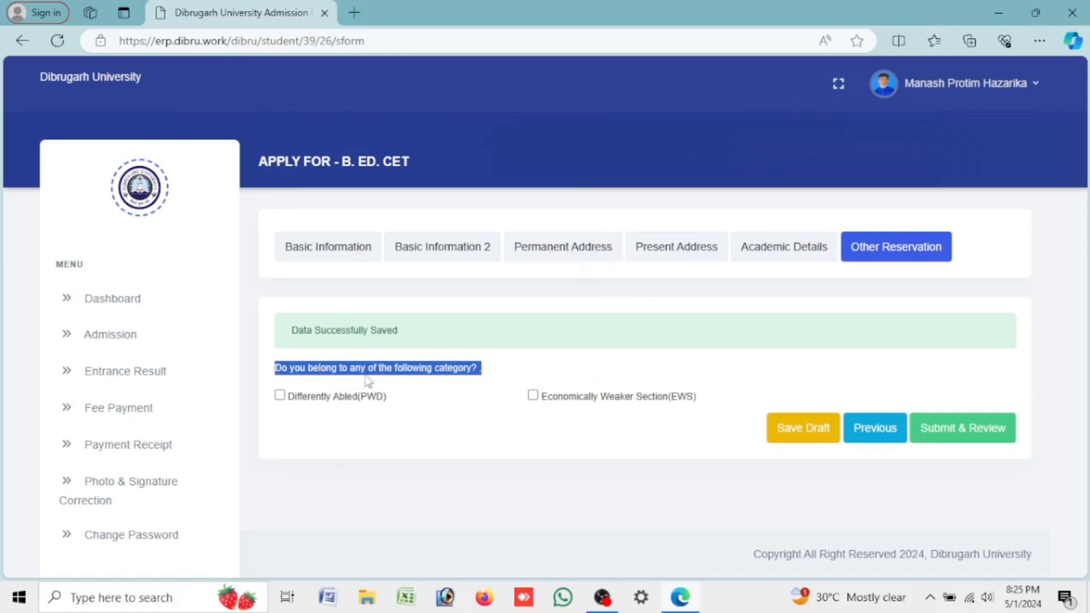
{"action": "left_click", "coordinate": [285, 400]}
{"action": "left_click", "coordinate": [285, 400]}
{"action": "left_click_drag", "start_coordinate": [544, 398], "coordinate": [708, 409]}
{"action": "left_click", "coordinate": [532, 396]}
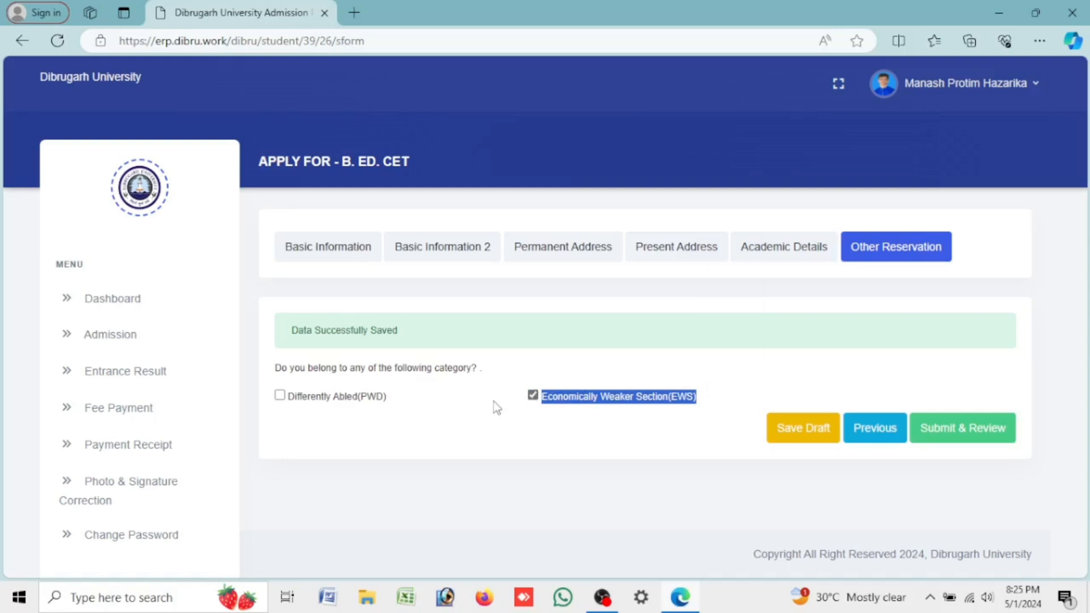
{"action": "left_click", "coordinate": [949, 437]}
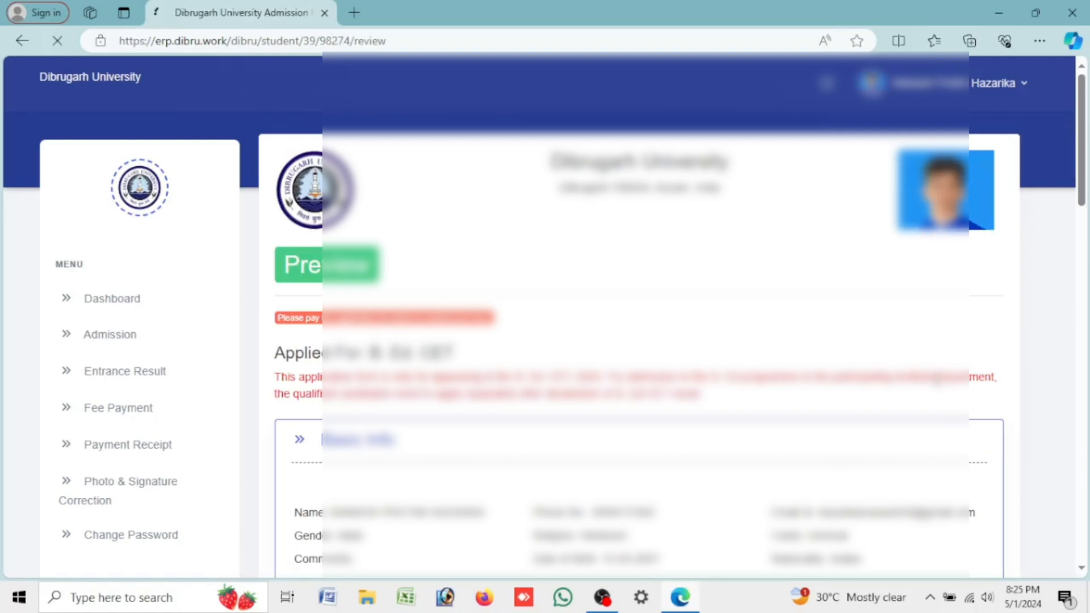
Scroll the preview down to the Rs. 950.00 application fee and Pay now button, then back to the top.
{"action": "double_click", "coordinate": [340, 266]}
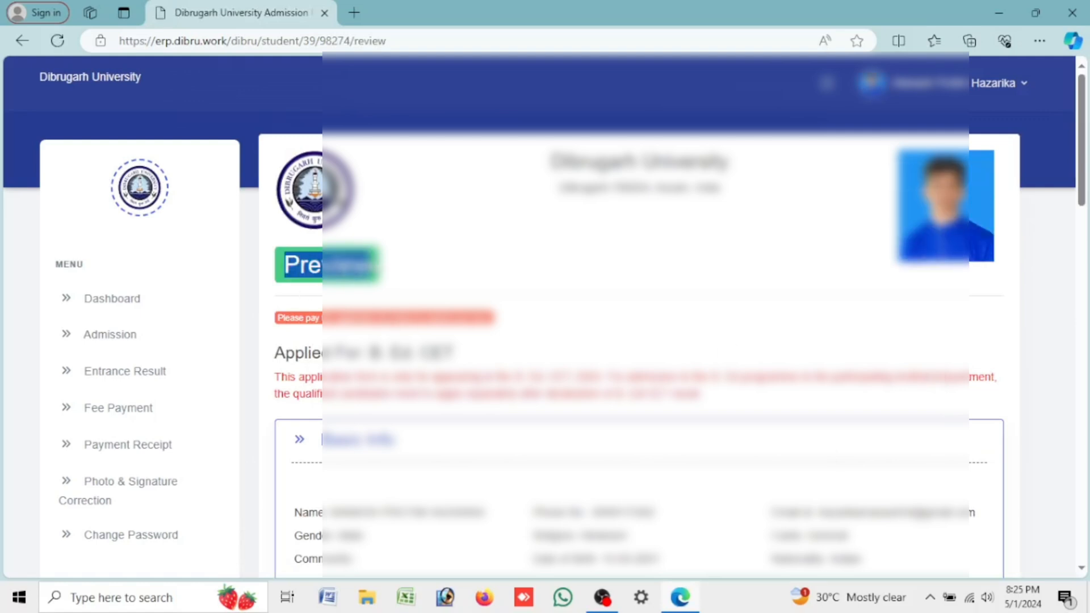
{"action": "scroll", "coordinate": [737, 267], "scroll_direction": "down", "scroll_amount": 12}
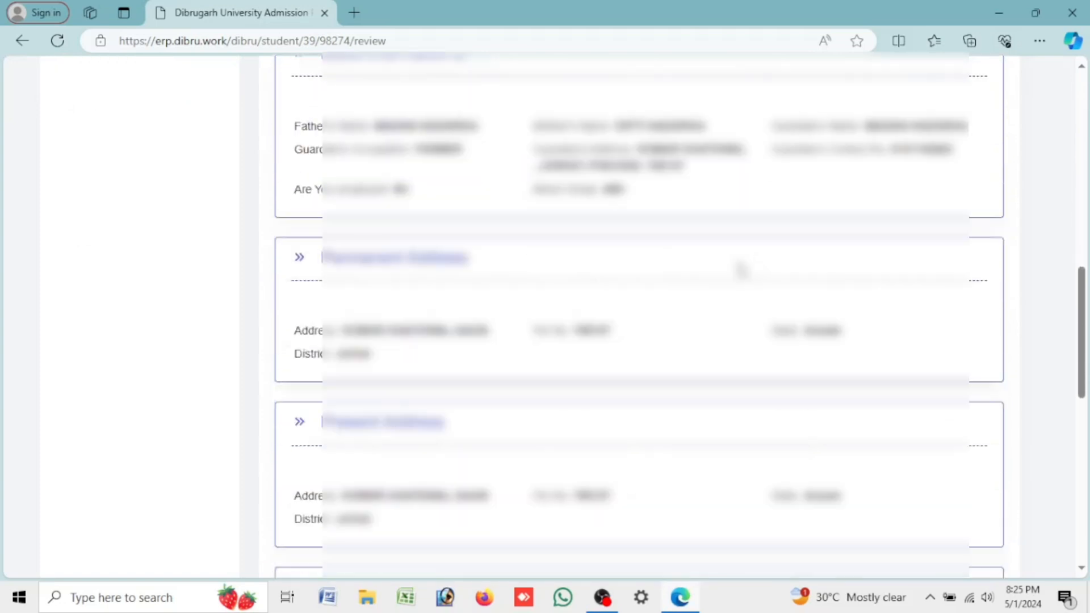
{"action": "scroll", "coordinate": [740, 270], "scroll_direction": "down", "scroll_amount": 10}
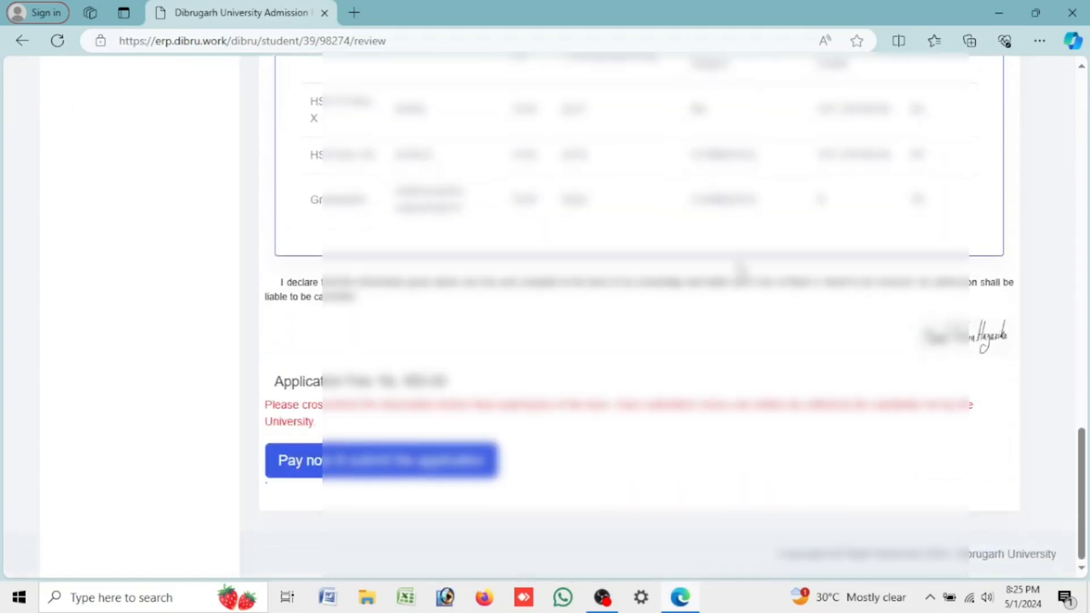
{"action": "scroll", "coordinate": [741, 270], "scroll_direction": "up", "scroll_amount": 10}
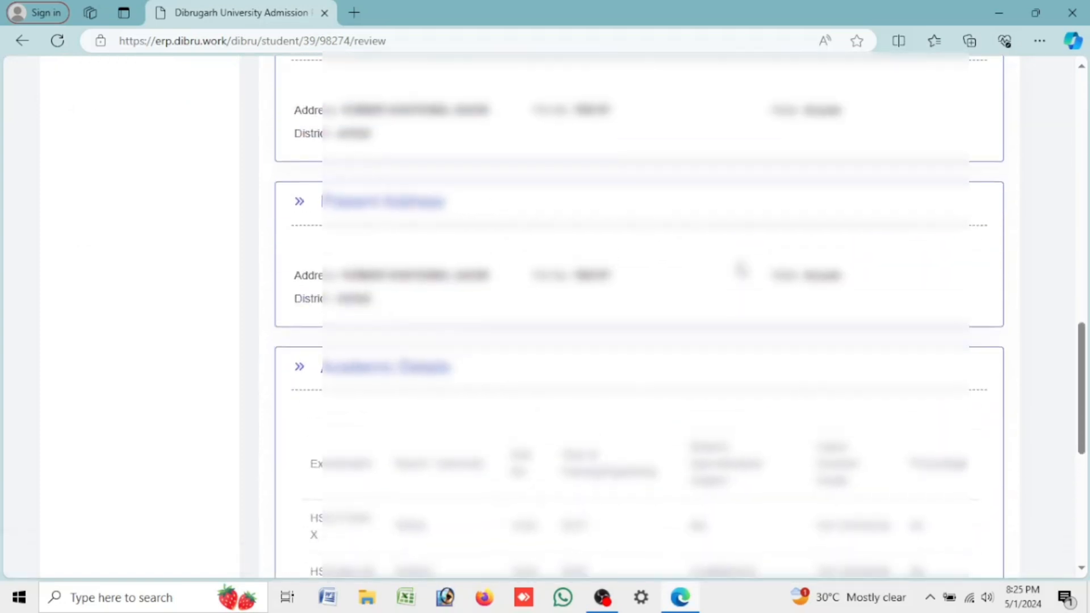
{"action": "scroll", "coordinate": [741, 270], "scroll_direction": "up", "scroll_amount": 10}
{"action": "scroll", "coordinate": [741, 264], "scroll_direction": "down", "scroll_amount": 12}
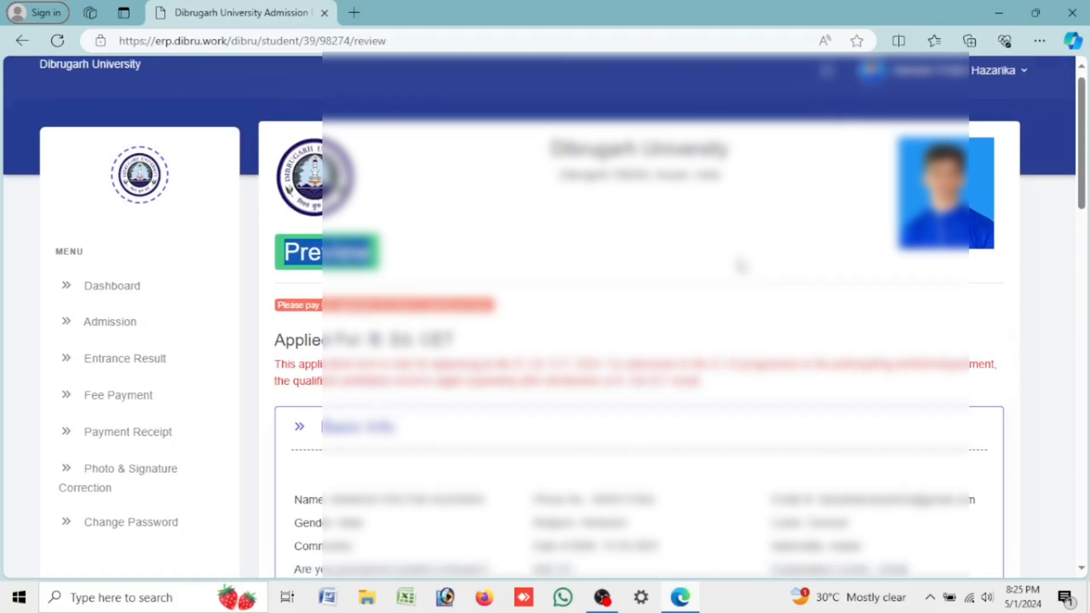
{"action": "scroll", "coordinate": [740, 265], "scroll_direction": "down", "scroll_amount": 8}
{"action": "scroll", "coordinate": [741, 265], "scroll_direction": "up", "scroll_amount": 15}
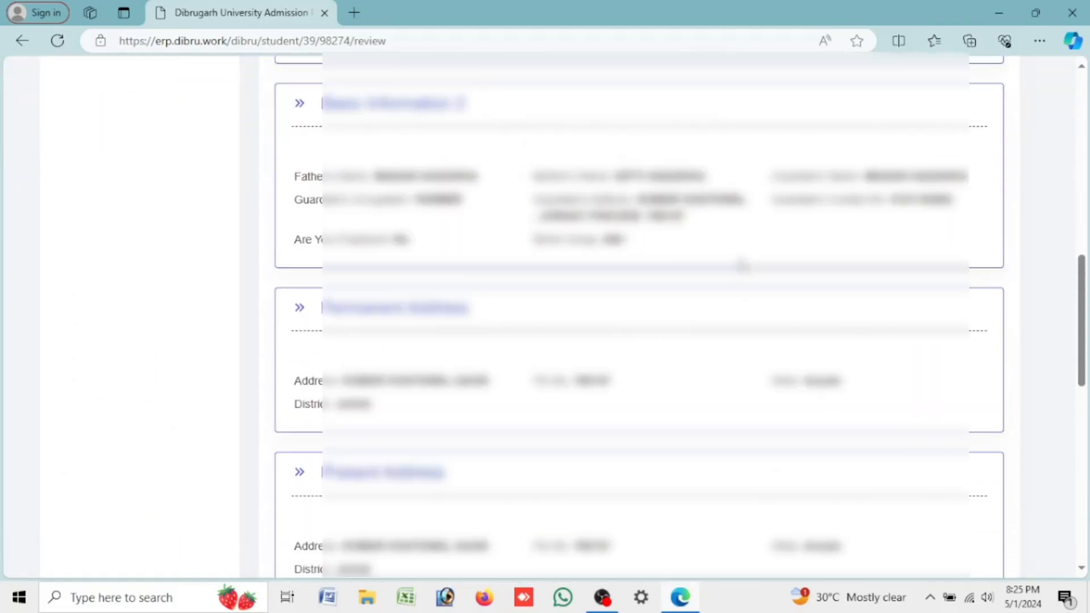
{"action": "scroll", "coordinate": [741, 264], "scroll_direction": "up", "scroll_amount": 2}
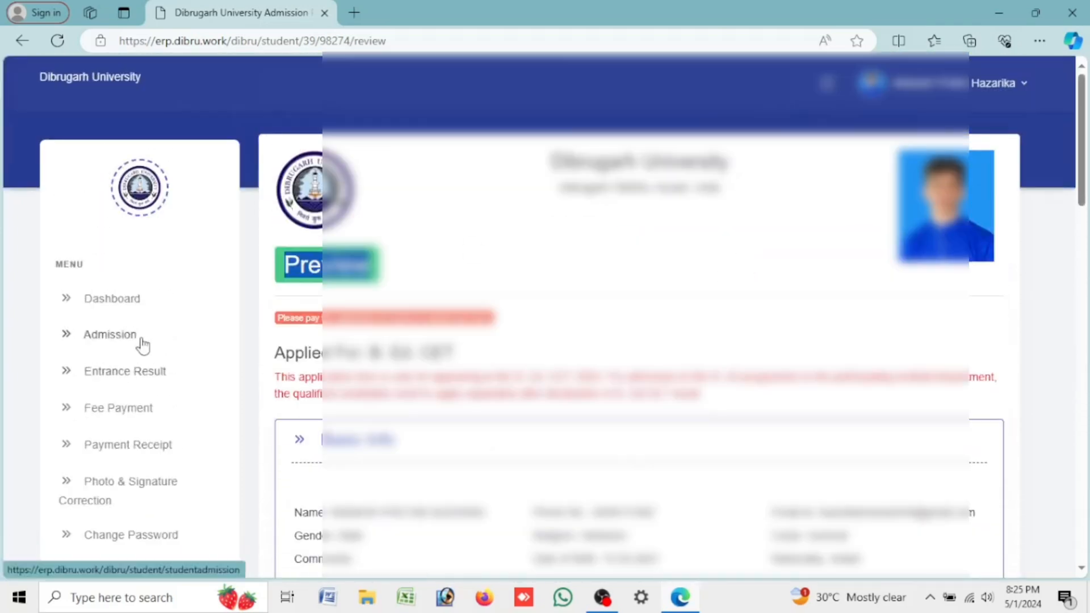
{"action": "scroll", "coordinate": [688, 279], "scroll_direction": "down", "scroll_amount": 3}
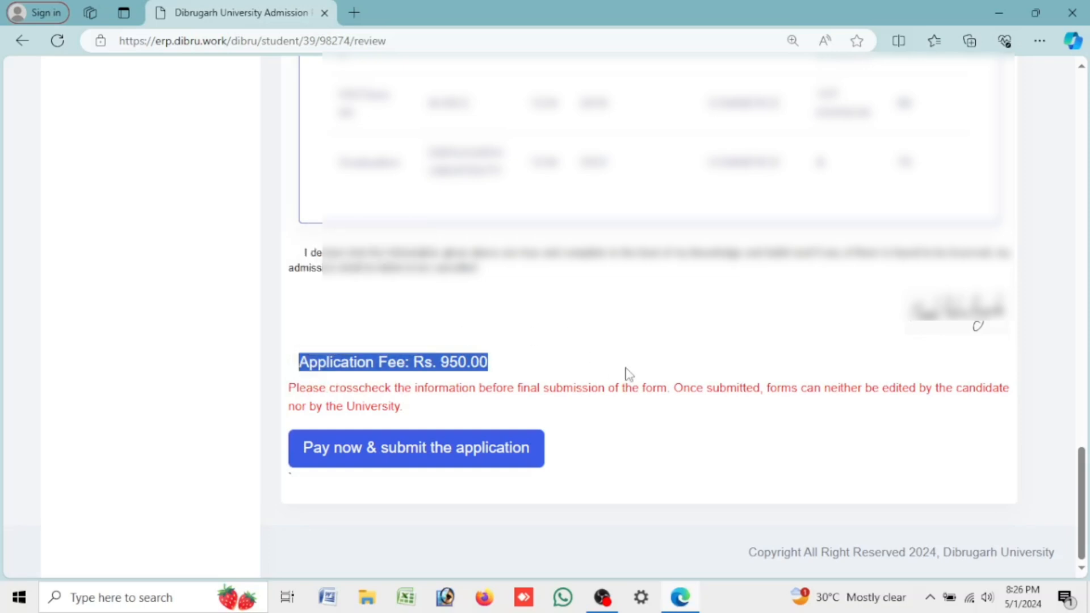
{"action": "left_click", "coordinate": [643, 377]}
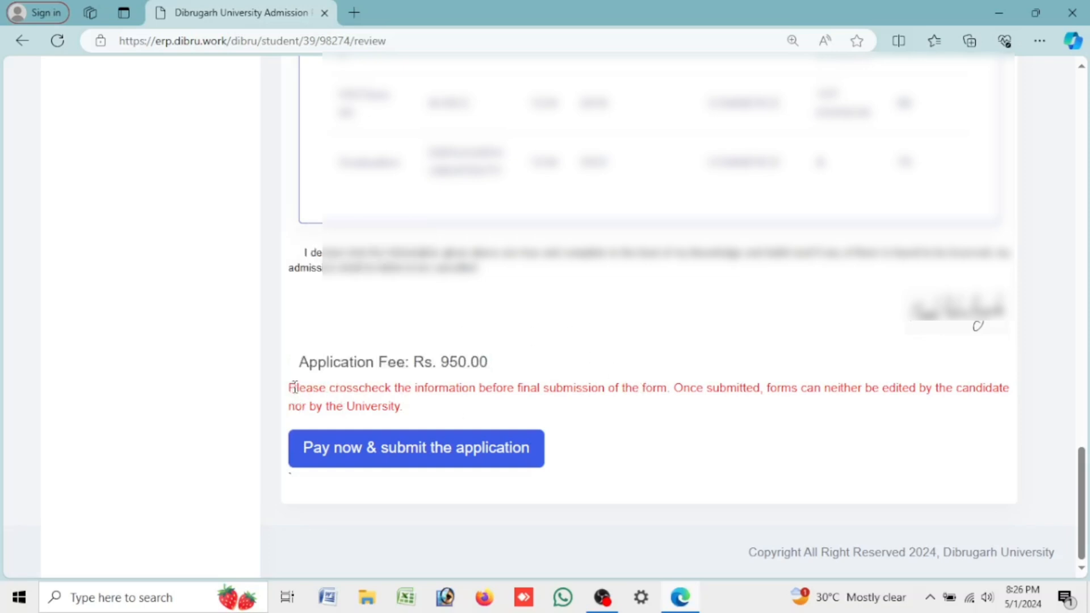
{"action": "left_click_drag", "start_coordinate": [291, 386], "coordinate": [473, 415]}
{"action": "left_click", "coordinate": [492, 410]}
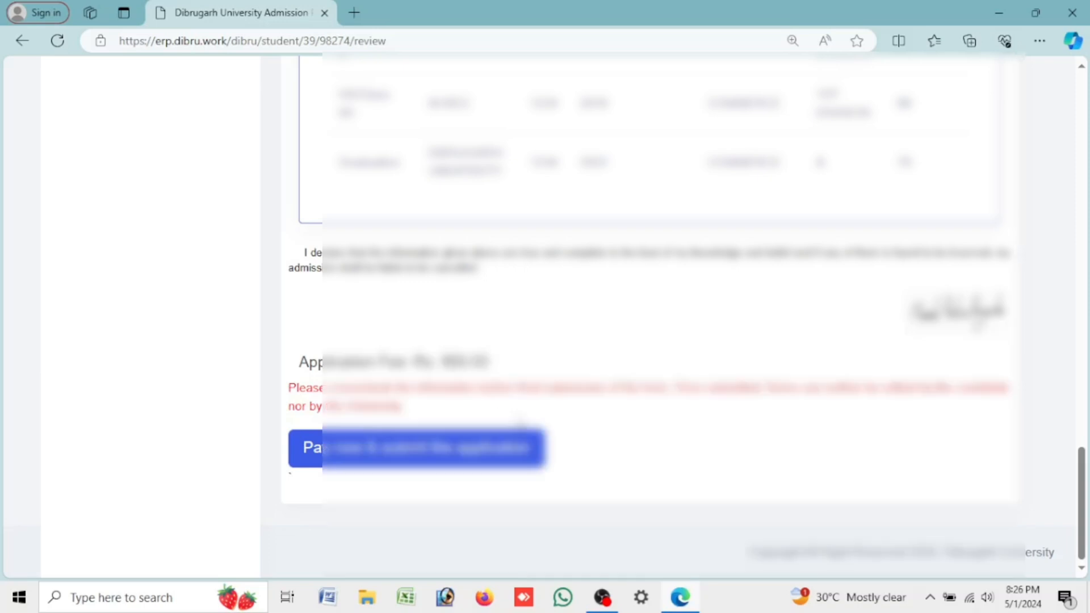
{"action": "scroll", "coordinate": [521, 424], "scroll_direction": "up", "scroll_amount": 20}
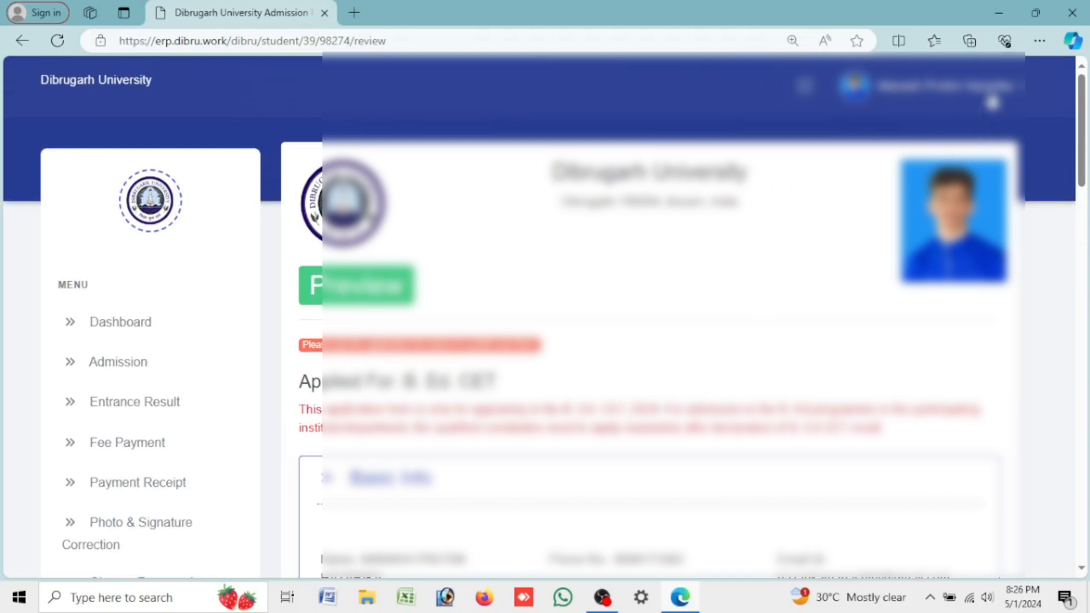
Log out from the account menu at the top right.
{"action": "left_click", "coordinate": [992, 103]}
{"action": "left_click", "coordinate": [927, 139]}
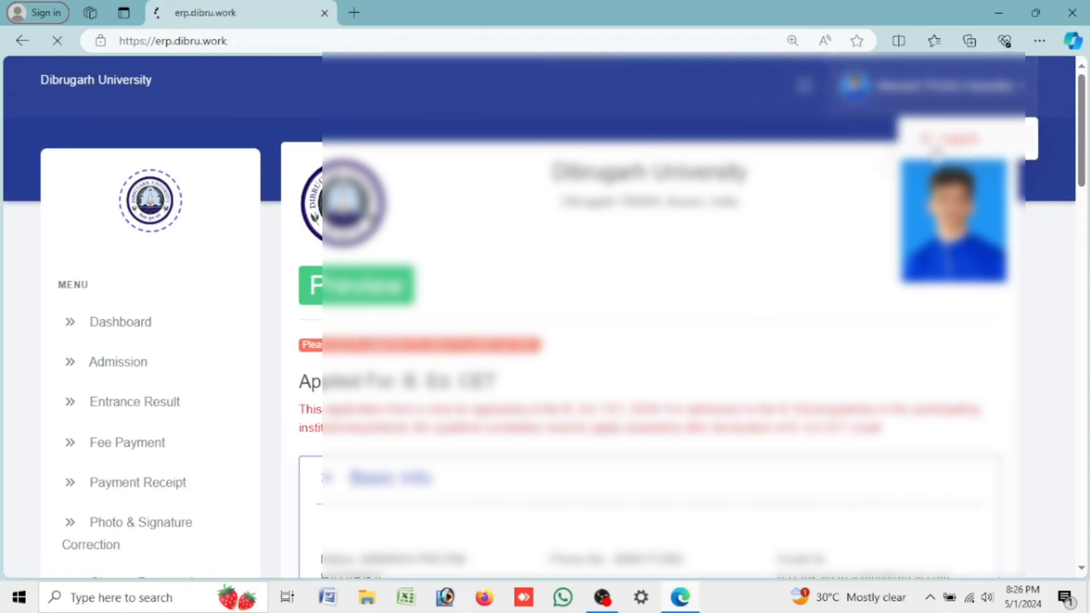